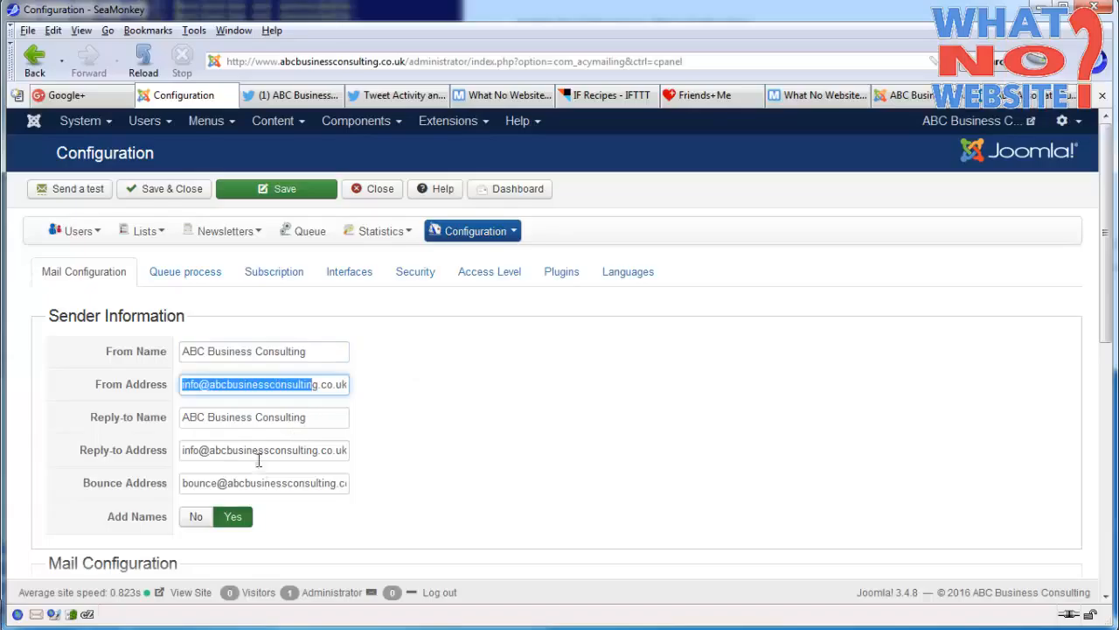
# - Run bounce handling on the configured bounce mailbox to check its connection and any returned messages
pyautogui.doubleClick(220, 483)
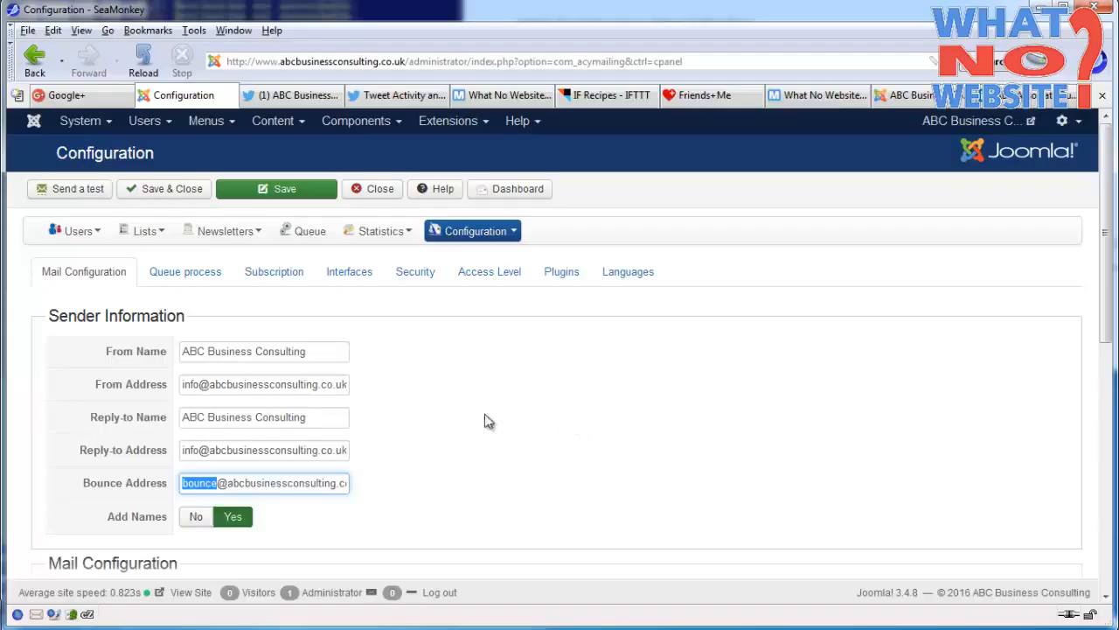
pyautogui.click(491, 236)
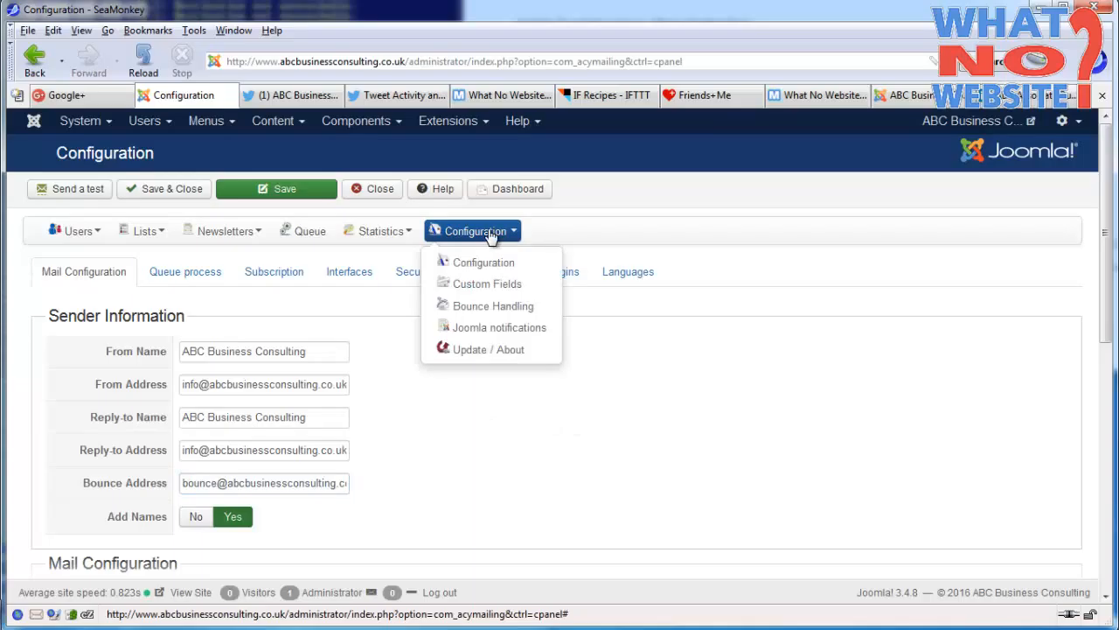
pyautogui.click(483, 313)
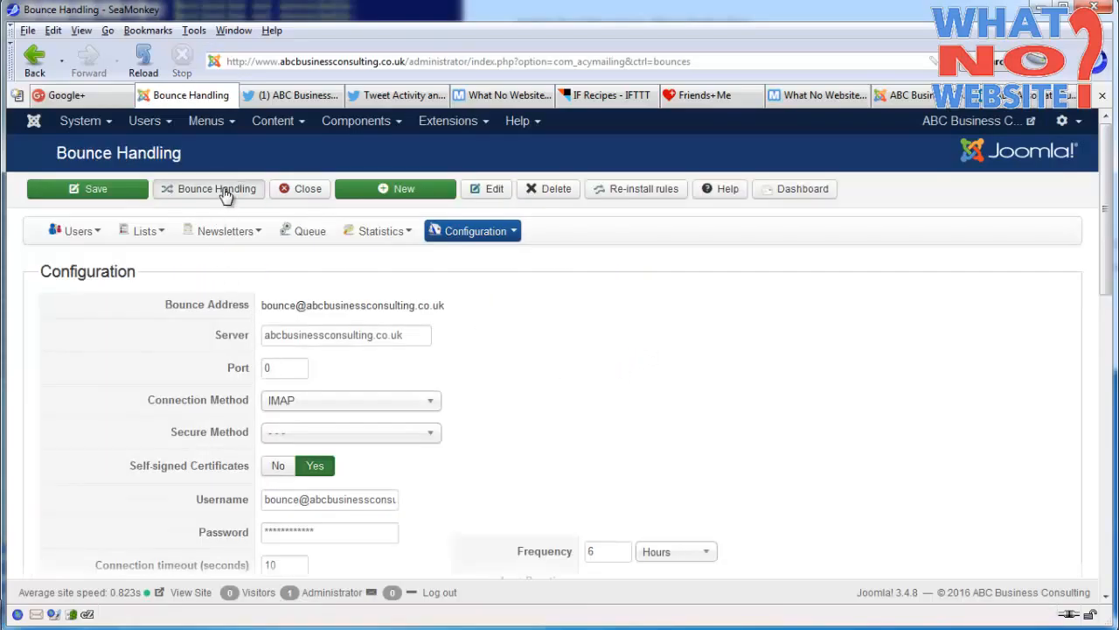
pyautogui.click(223, 189)
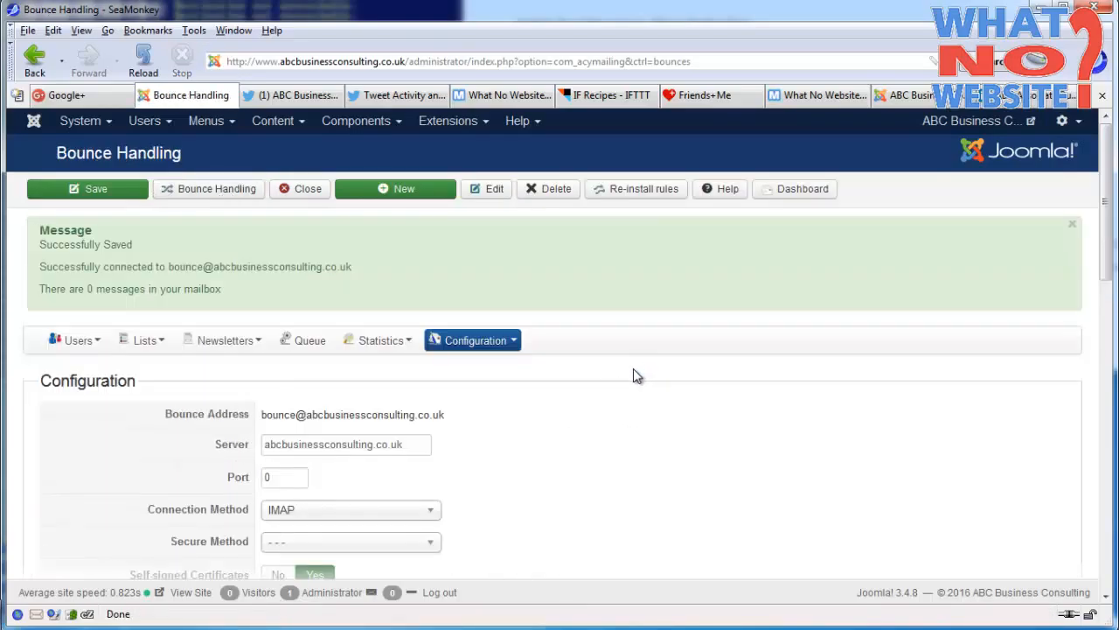
pyautogui.moveTo(41, 288); pyautogui.dragTo(262, 293)
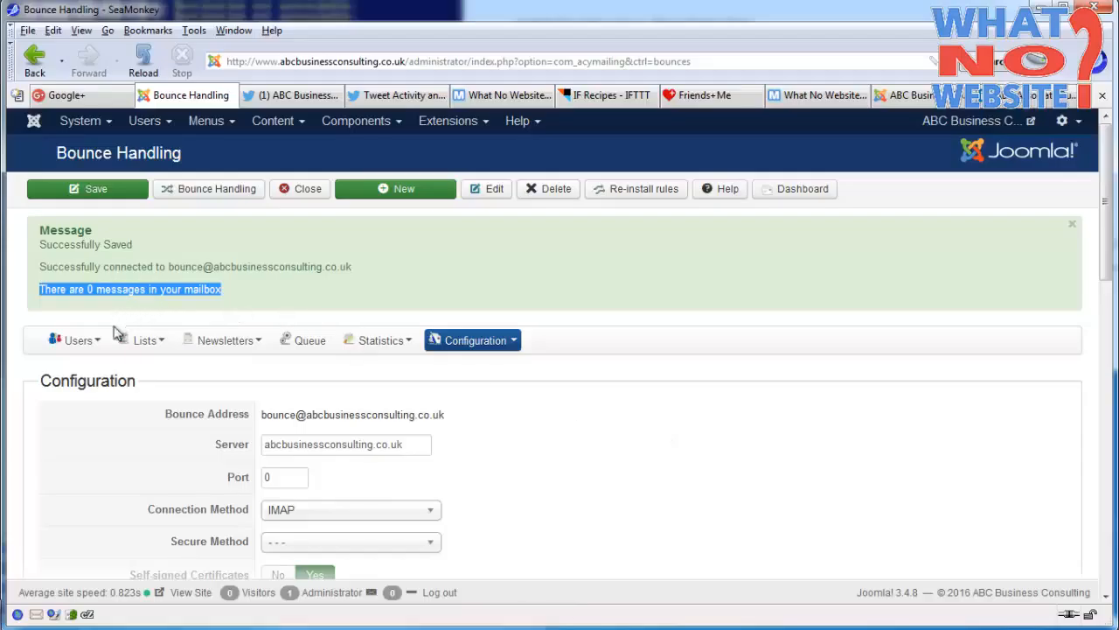
# - Check the subscriber and unsubscriber counts of the mailing lists, and view the Newsletters list's settings without saving
pyautogui.moveTo(140, 348)
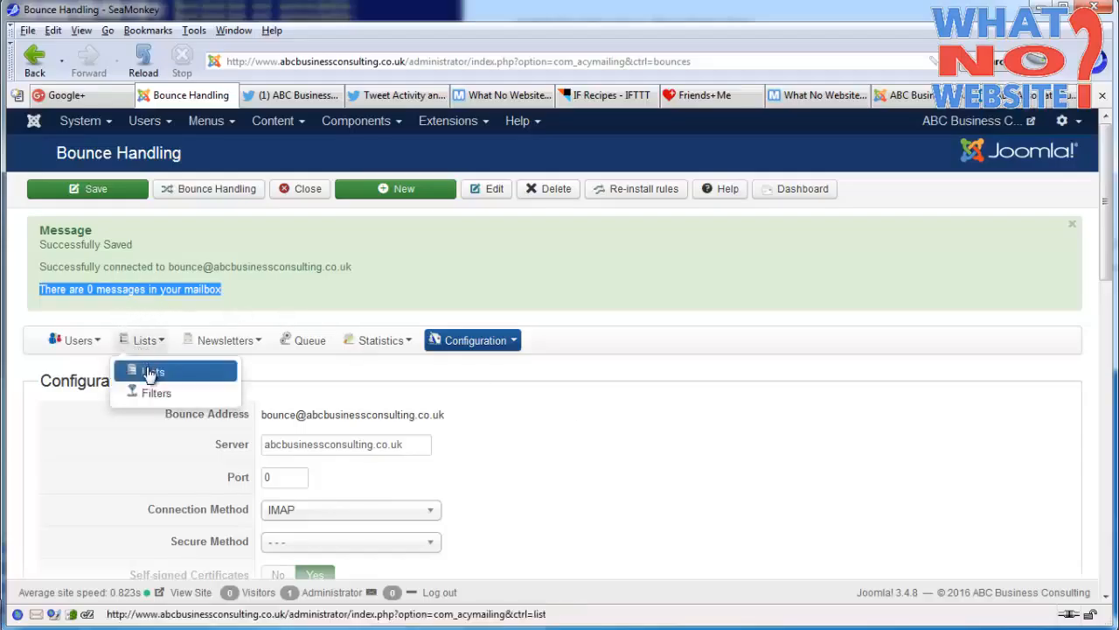
pyautogui.click(147, 372)
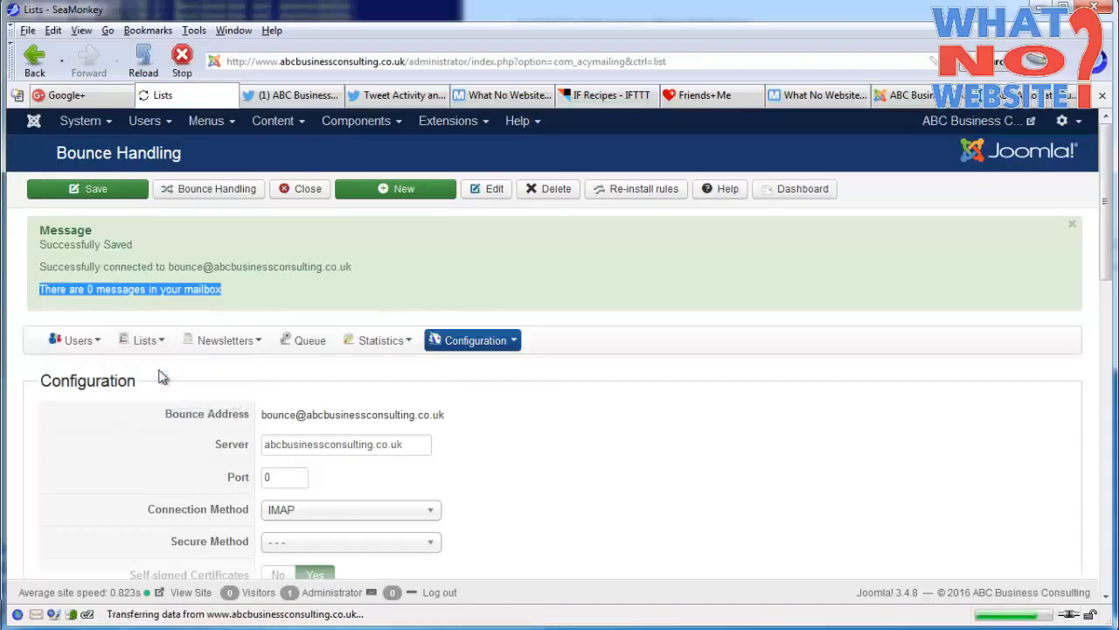
pyautogui.moveTo(620, 345); pyautogui.dragTo(654, 345)
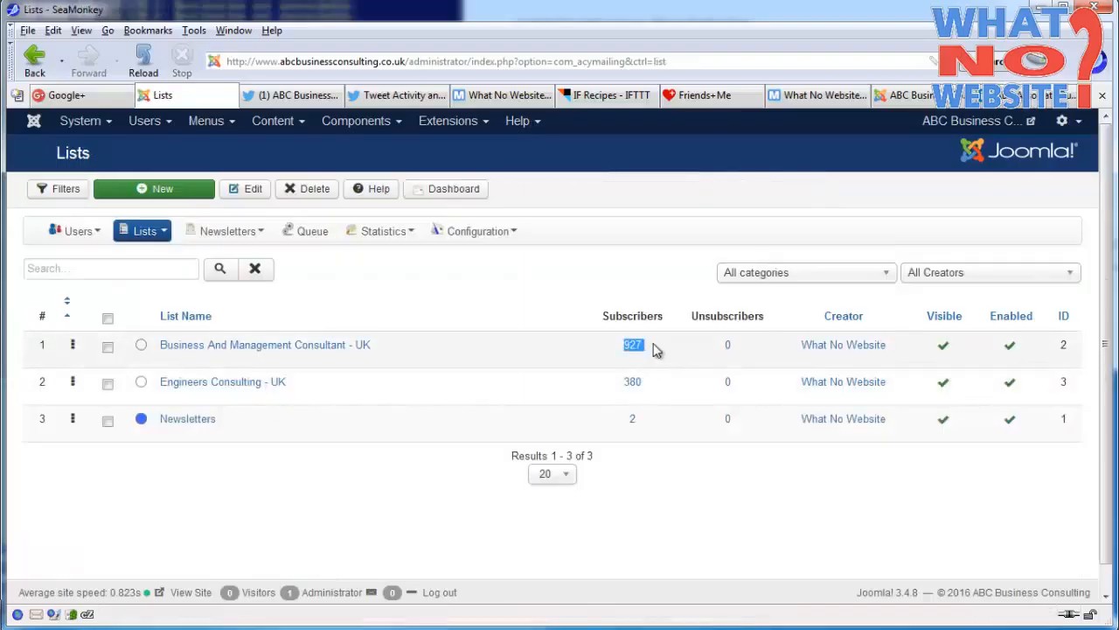
pyautogui.click(736, 347)
pyautogui.moveTo(735, 347); pyautogui.dragTo(727, 347)
pyautogui.click(188, 423)
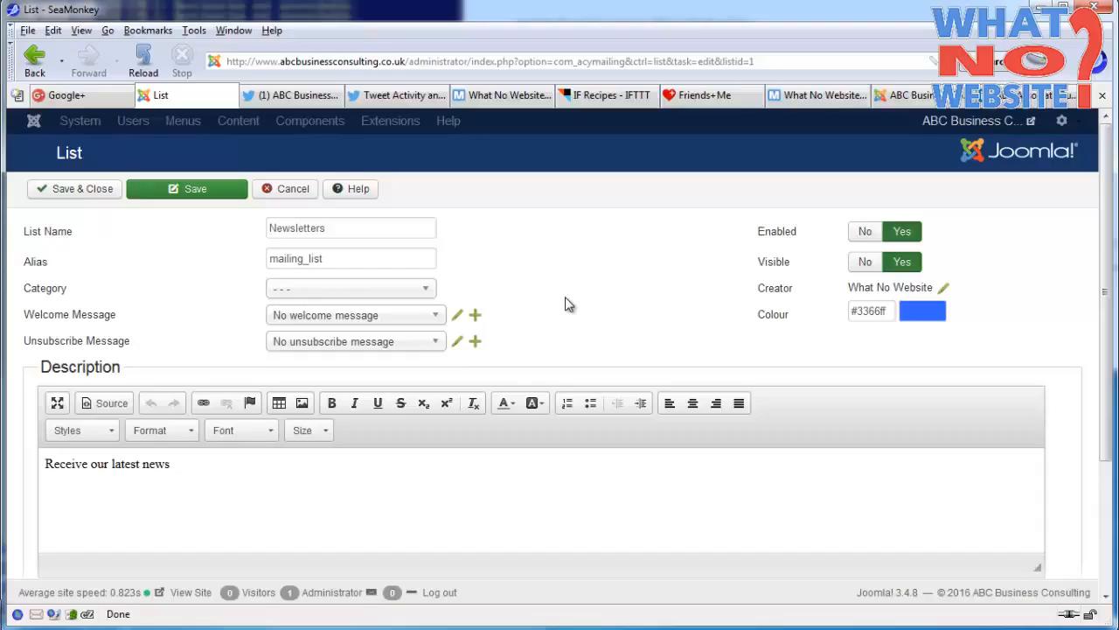
pyautogui.click(301, 189)
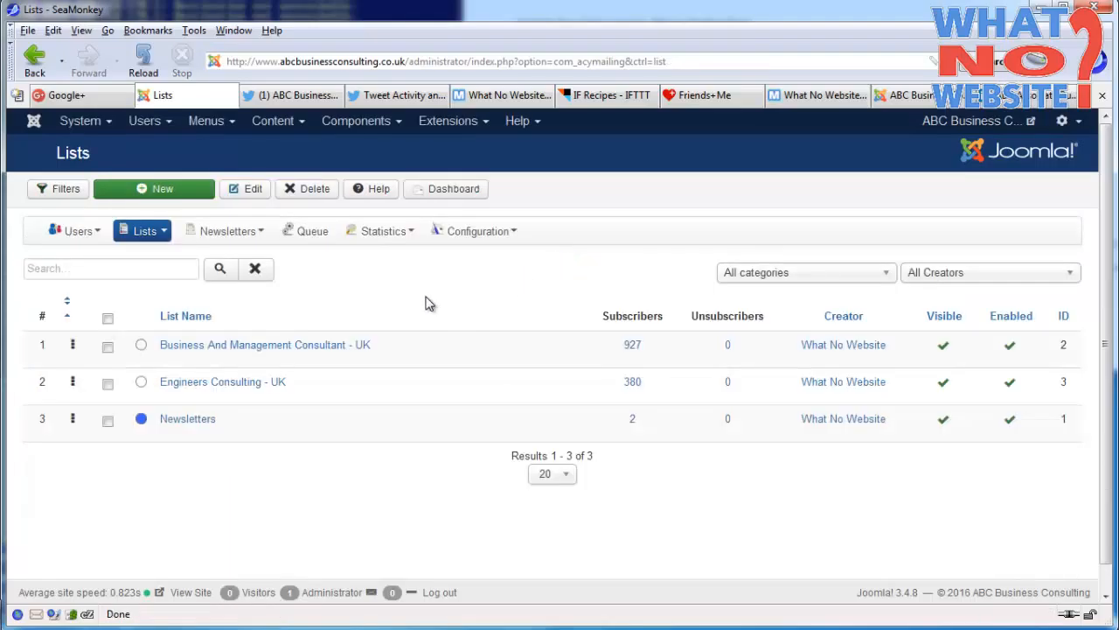
# - Examine the double opt-in confirmation email in the subscription configuration, including its name, message and confirmation-link tags, and close it unchanged
pyautogui.moveTo(480, 237)
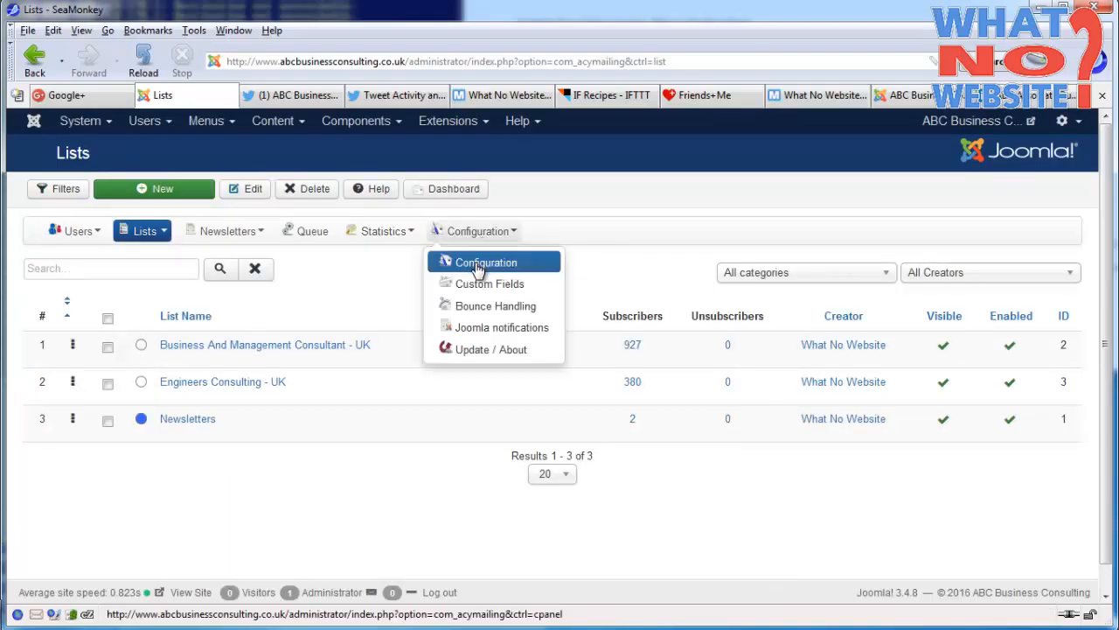
pyautogui.click(479, 265)
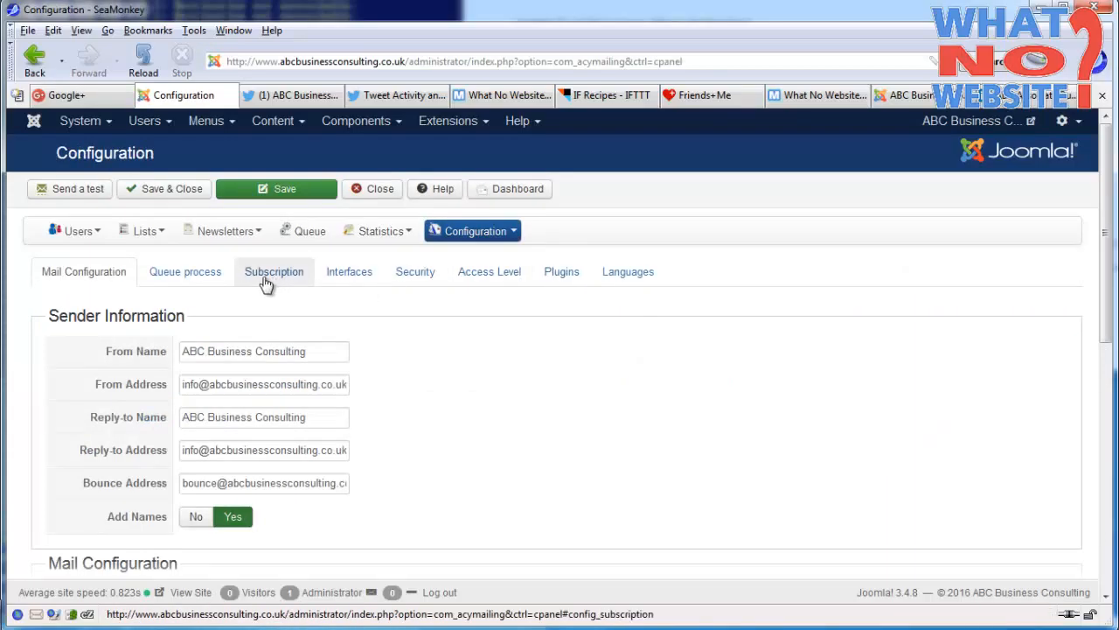
pyautogui.click(268, 282)
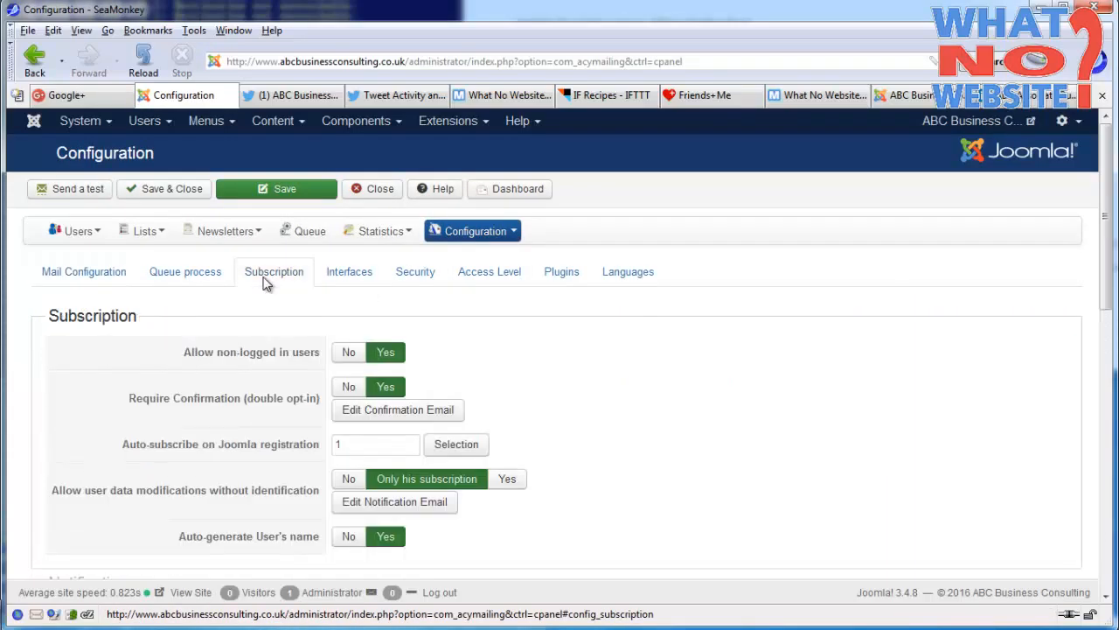
pyautogui.click(429, 417)
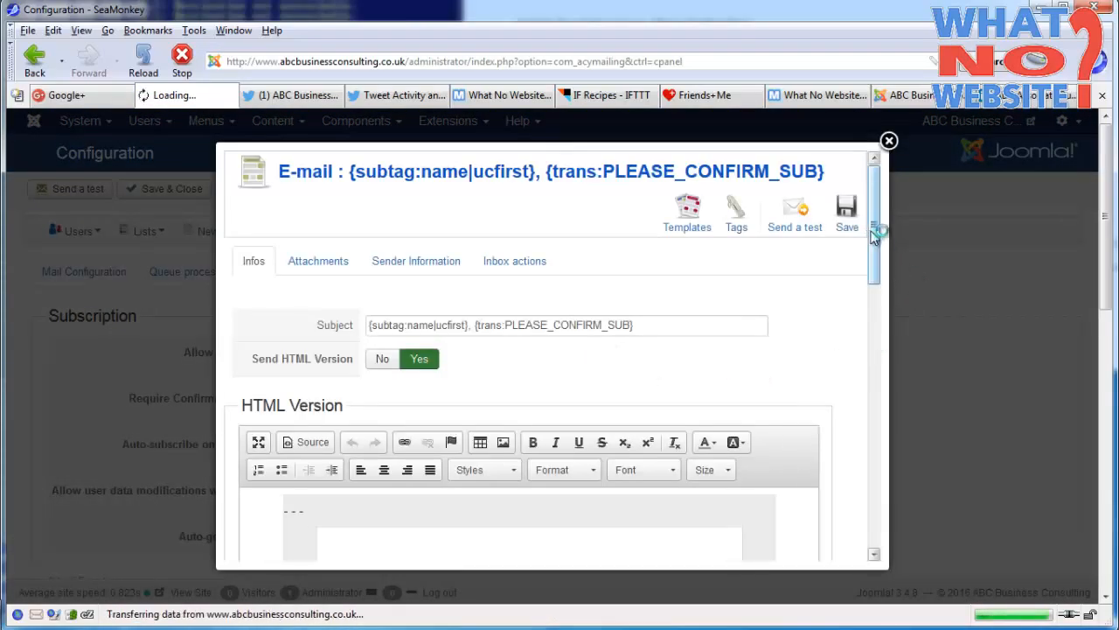
pyautogui.moveTo(872, 229); pyautogui.dragTo(879, 316)
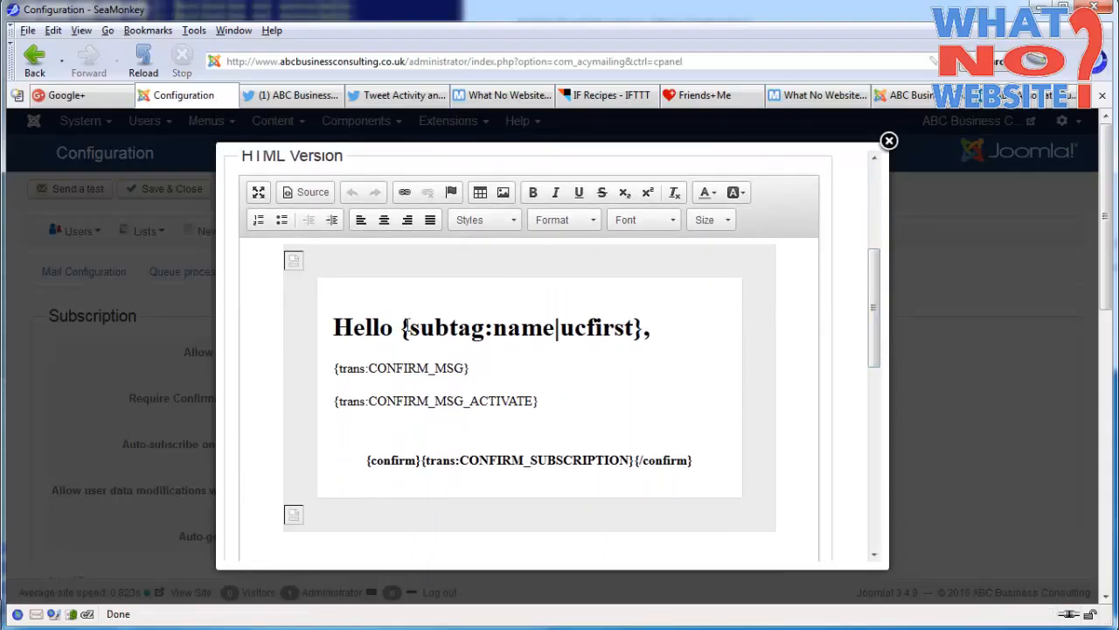
pyautogui.moveTo(402, 327); pyautogui.dragTo(645, 327)
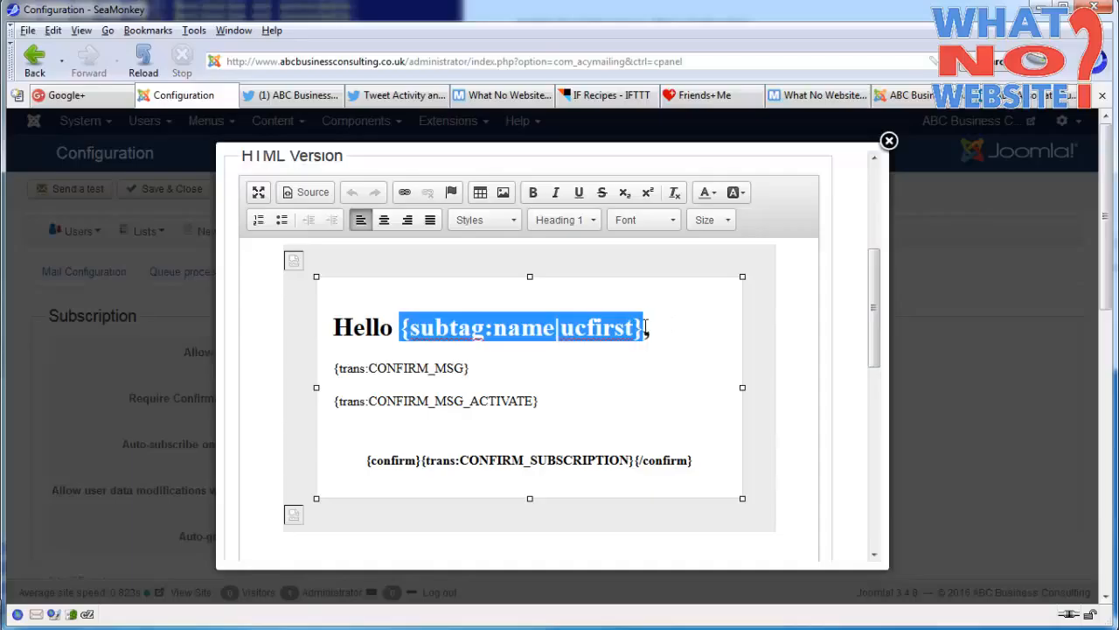
pyautogui.moveTo(469, 368); pyautogui.dragTo(334, 369)
pyautogui.moveTo(535, 401); pyautogui.dragTo(286, 400)
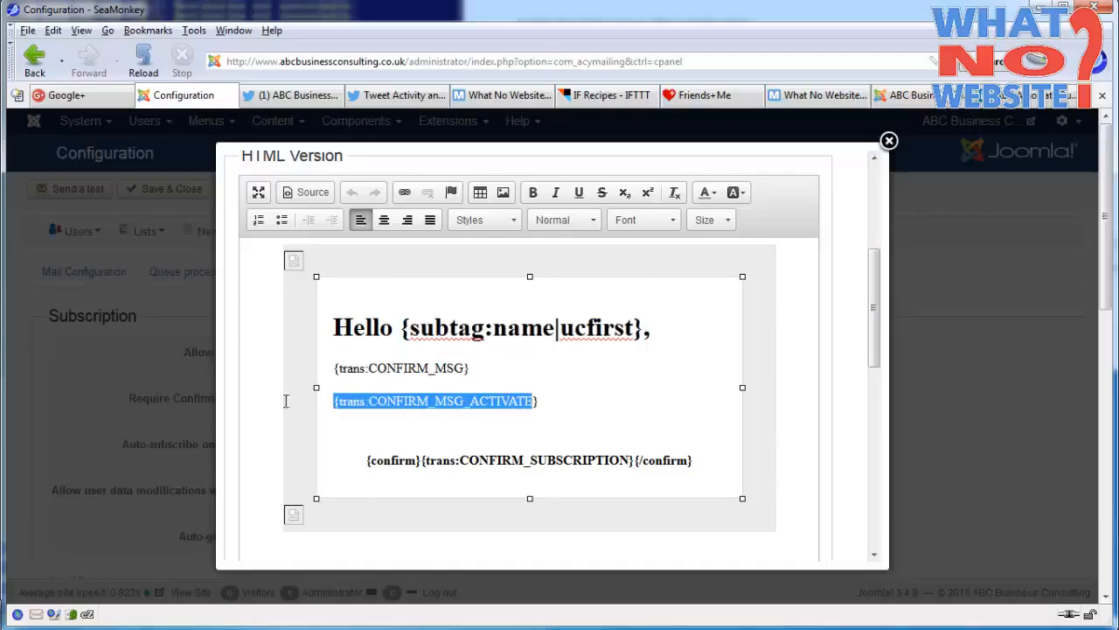
pyautogui.moveTo(361, 461); pyautogui.dragTo(704, 464)
pyautogui.moveTo(875, 274); pyautogui.dragTo(889, 156)
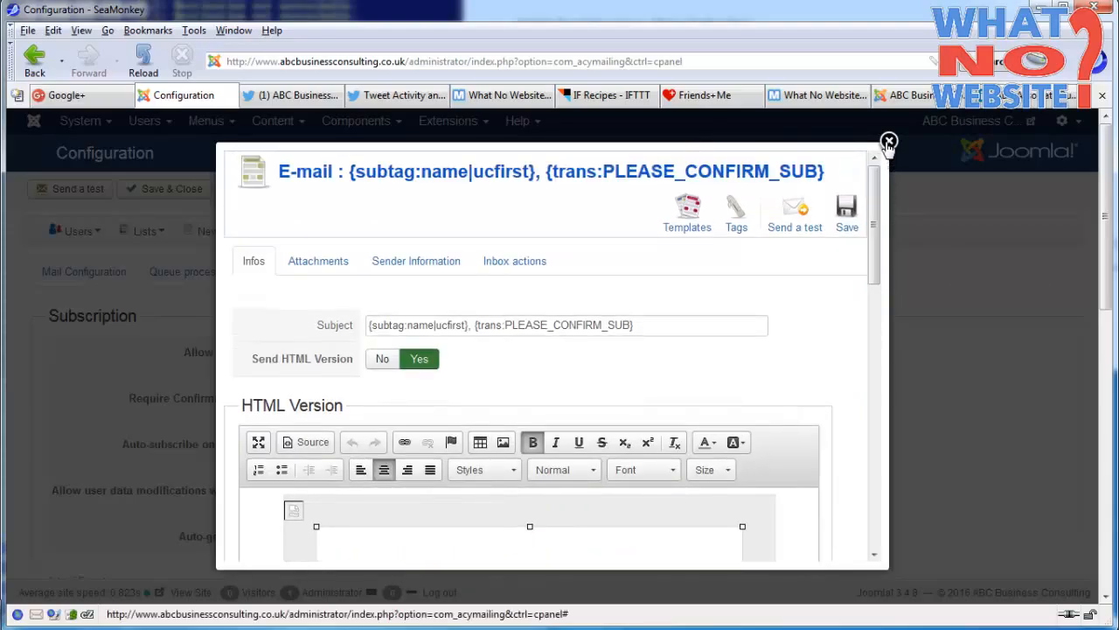
pyautogui.click(889, 142)
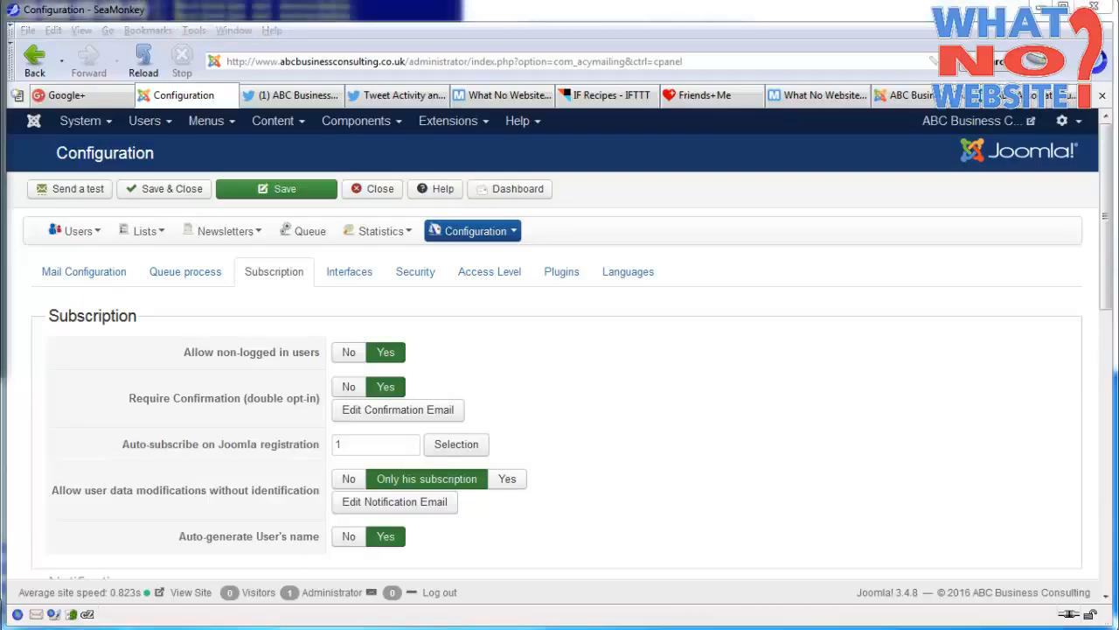
# - Check the Newsletters list's welcome message choices and the form for creating a new welcome email, leaving without saving
pyautogui.click(217, 233)
pyautogui.click(145, 231)
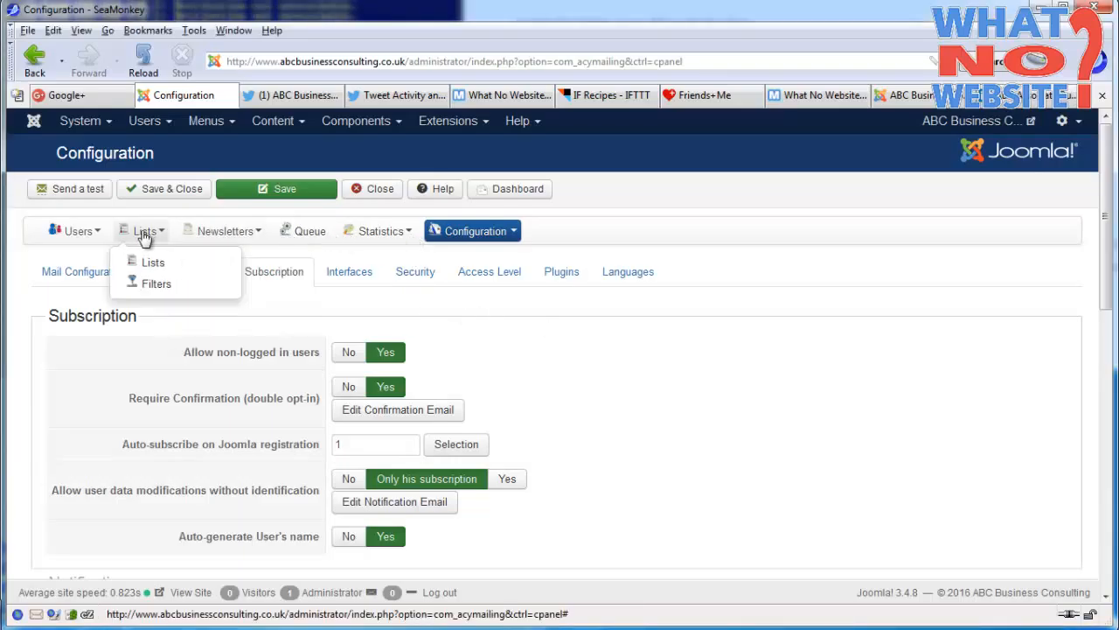
pyautogui.click(143, 259)
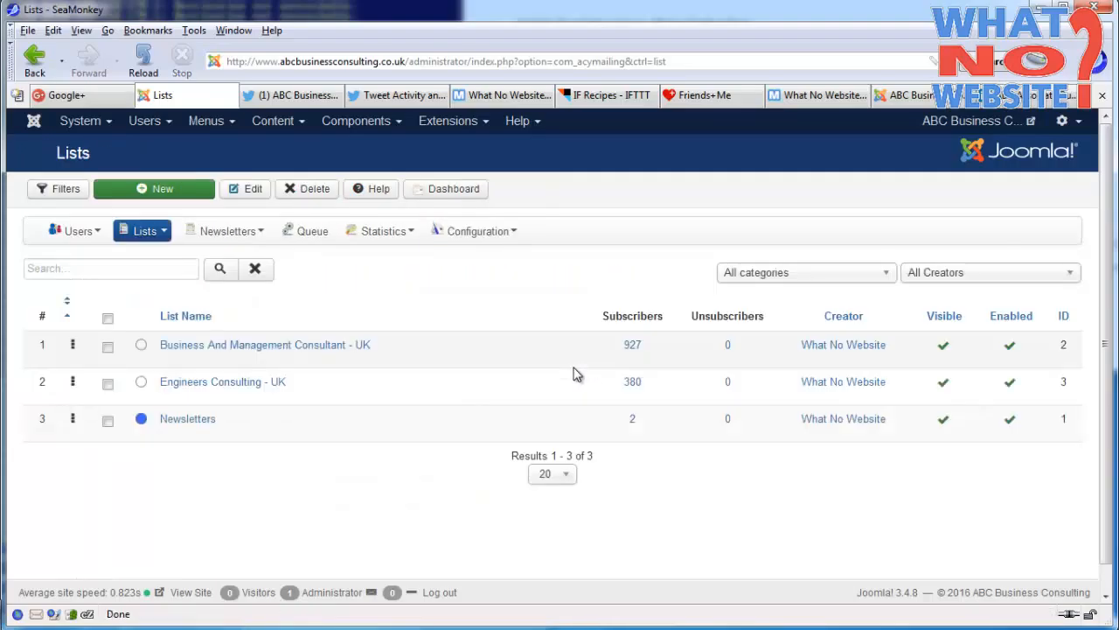
pyautogui.click(202, 425)
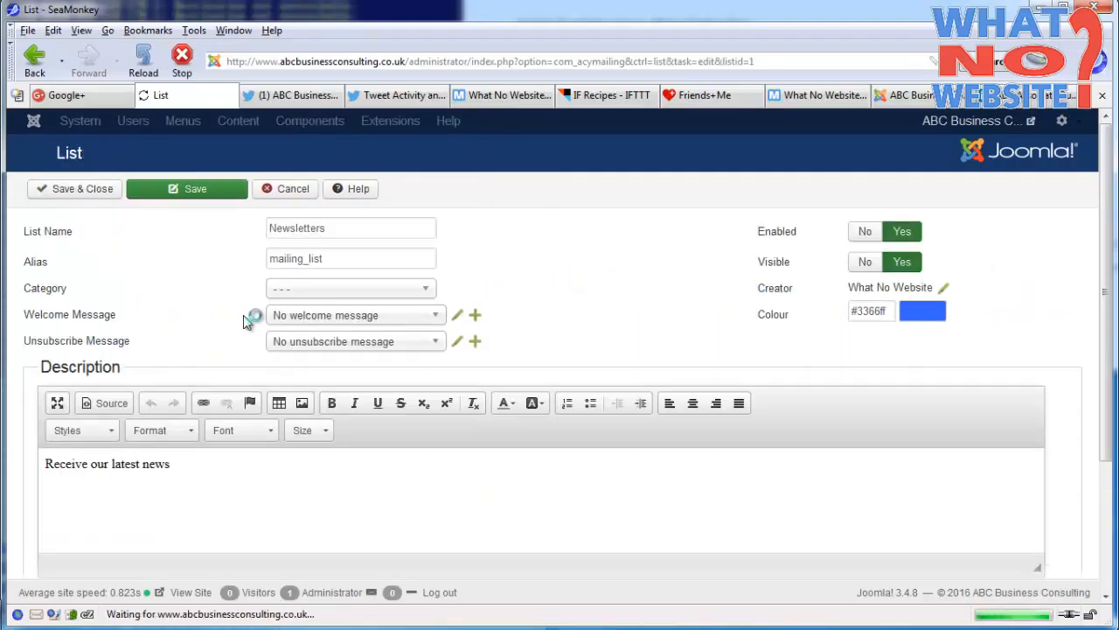
pyautogui.click(400, 321)
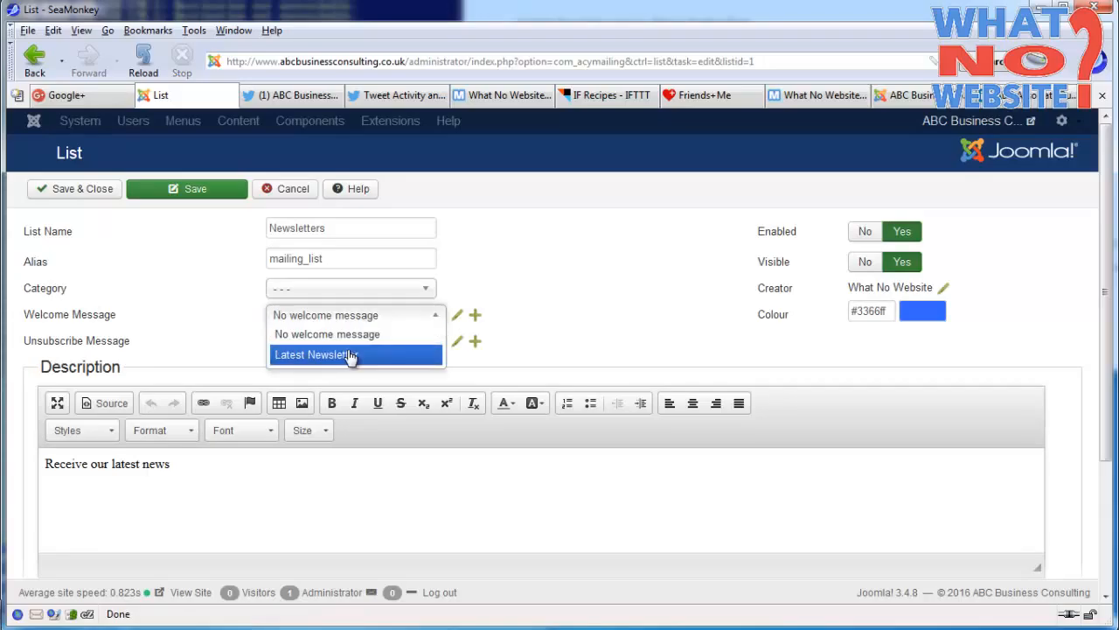
pyautogui.click(476, 316)
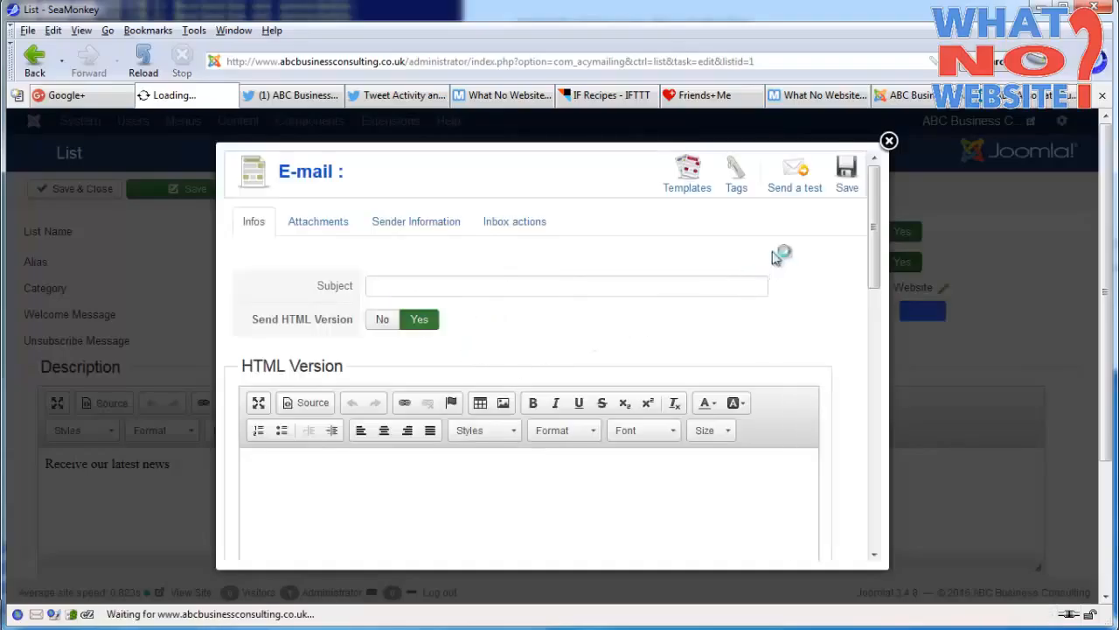
pyautogui.moveTo(877, 229)
pyautogui.mouseDown()
pyautogui.moveTo(875, 300)
pyautogui.moveTo(877, 221)
pyautogui.mouseUp()
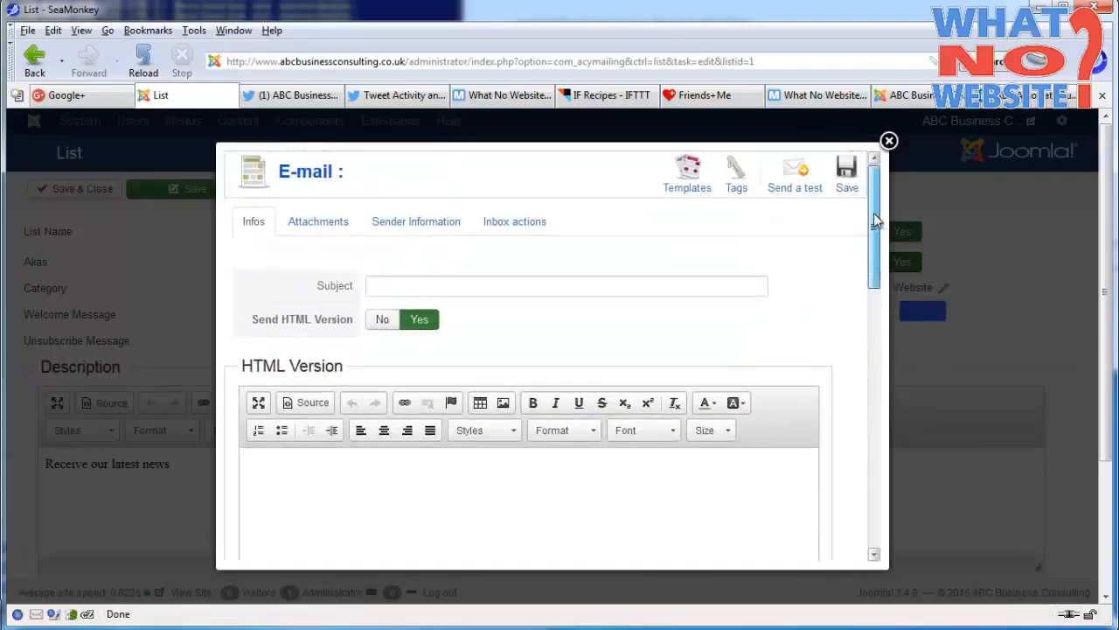
pyautogui.click(889, 140)
pyautogui.click(290, 189)
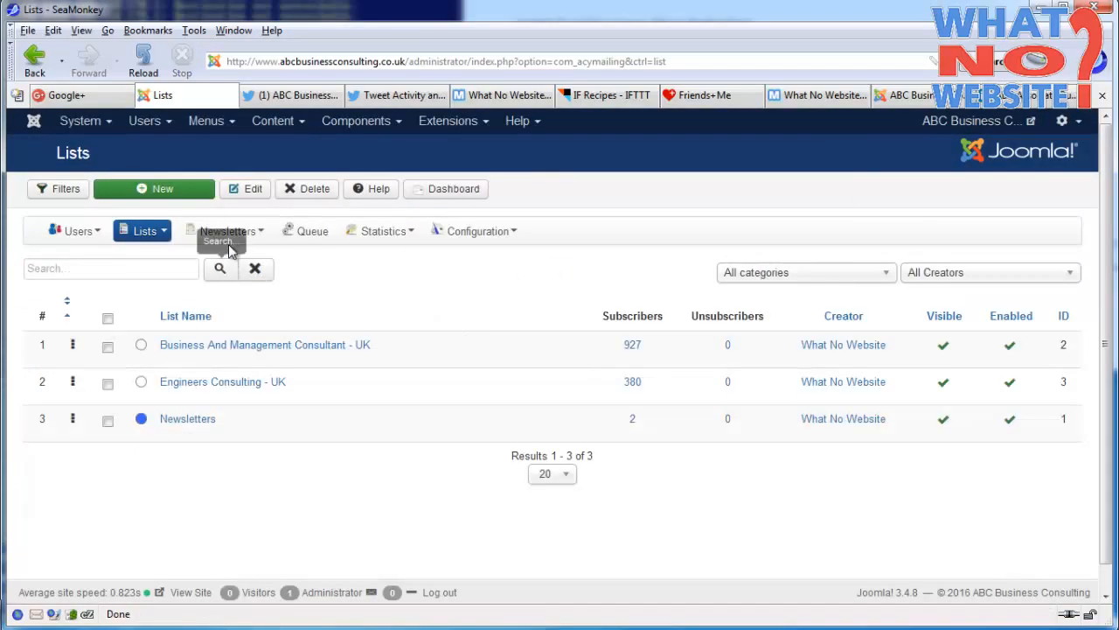
# - Open the newsletter "Welcome to ABC Business Consulting" and look through its HTML version
pyautogui.moveTo(232, 233)
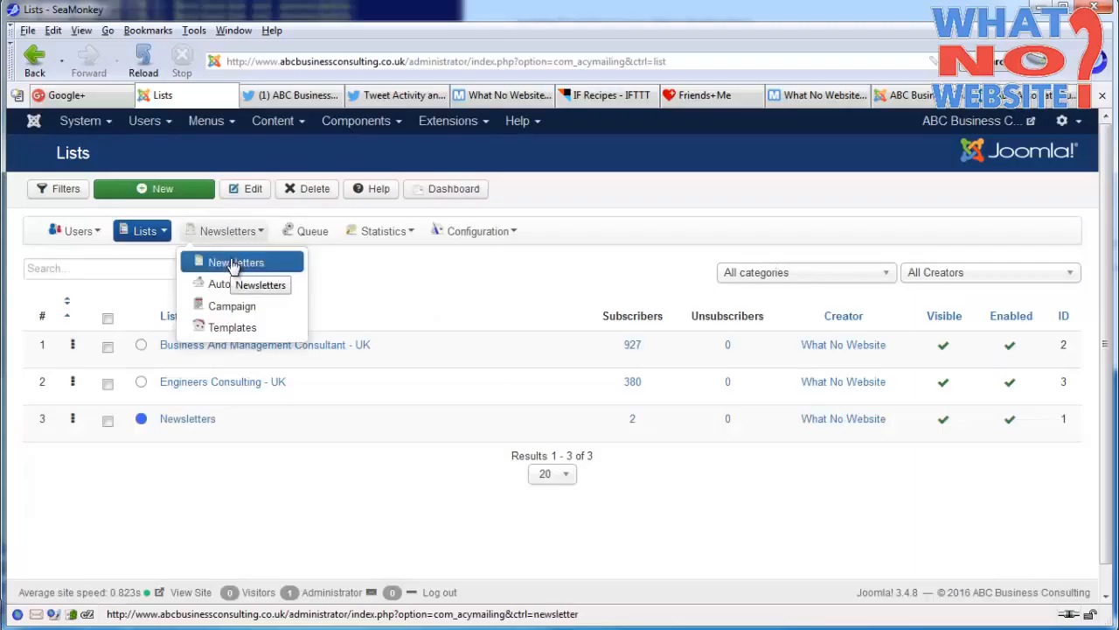
pyautogui.click(233, 265)
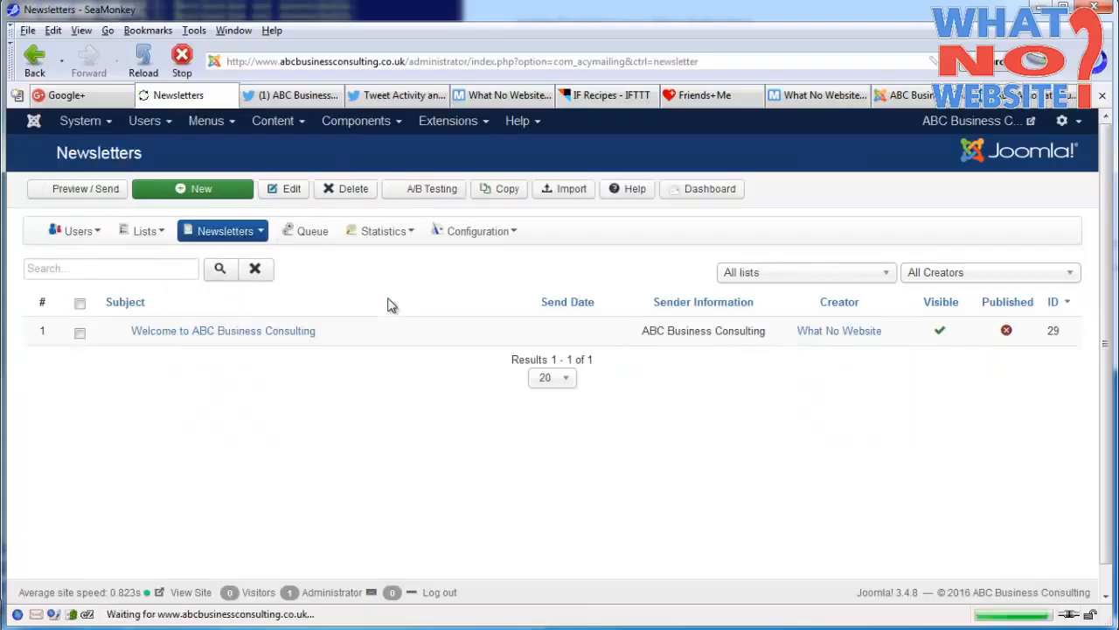
pyautogui.moveTo(128, 337); pyautogui.dragTo(321, 338)
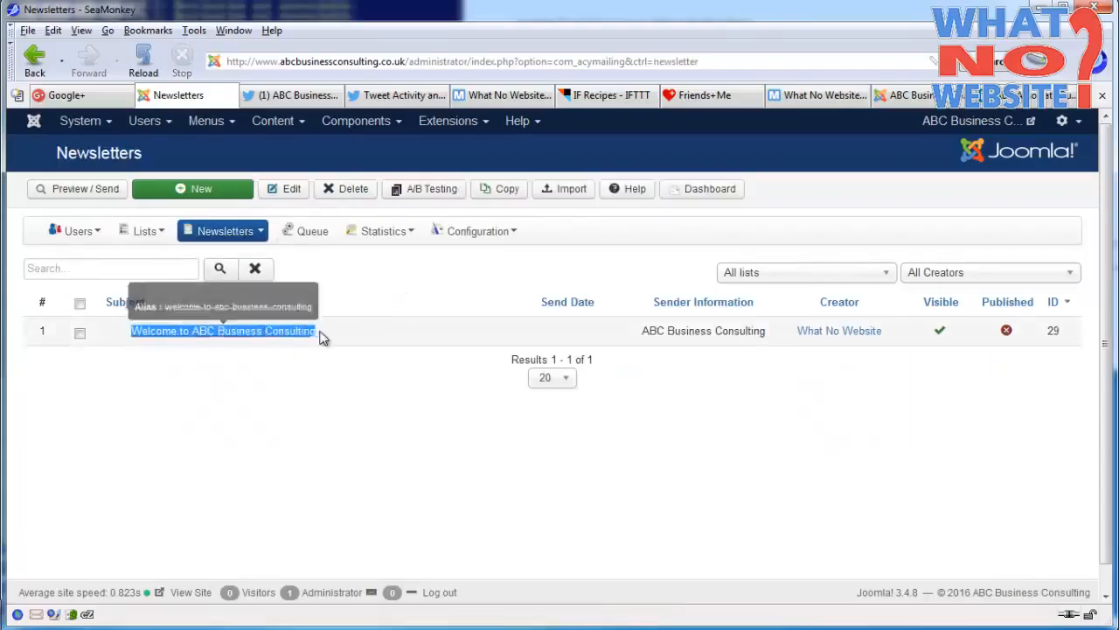
pyautogui.click(357, 338)
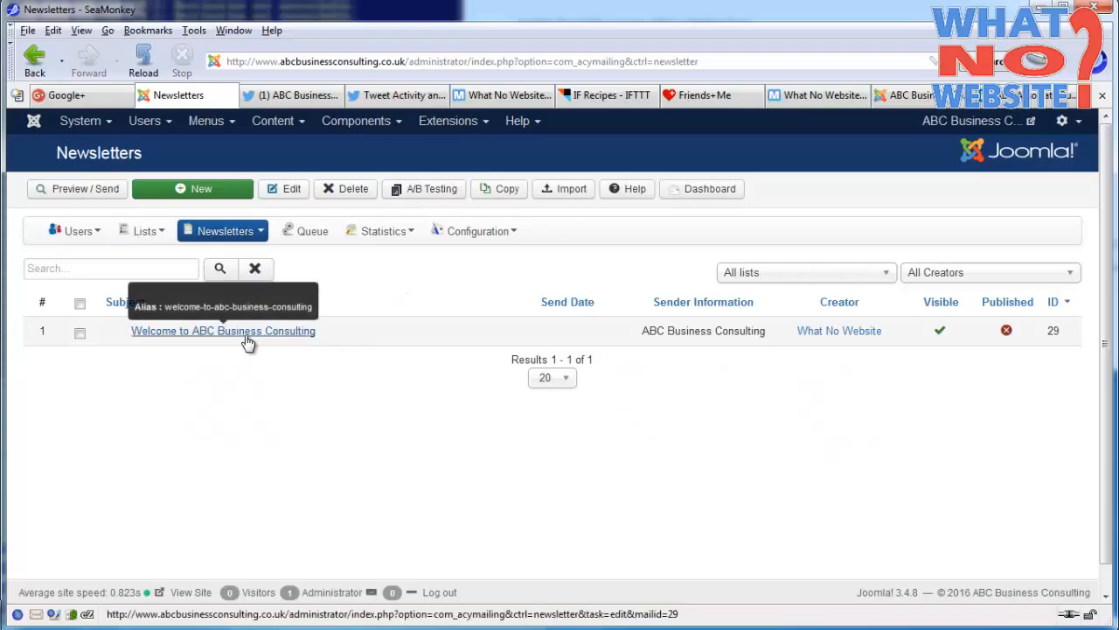
pyautogui.click(246, 337)
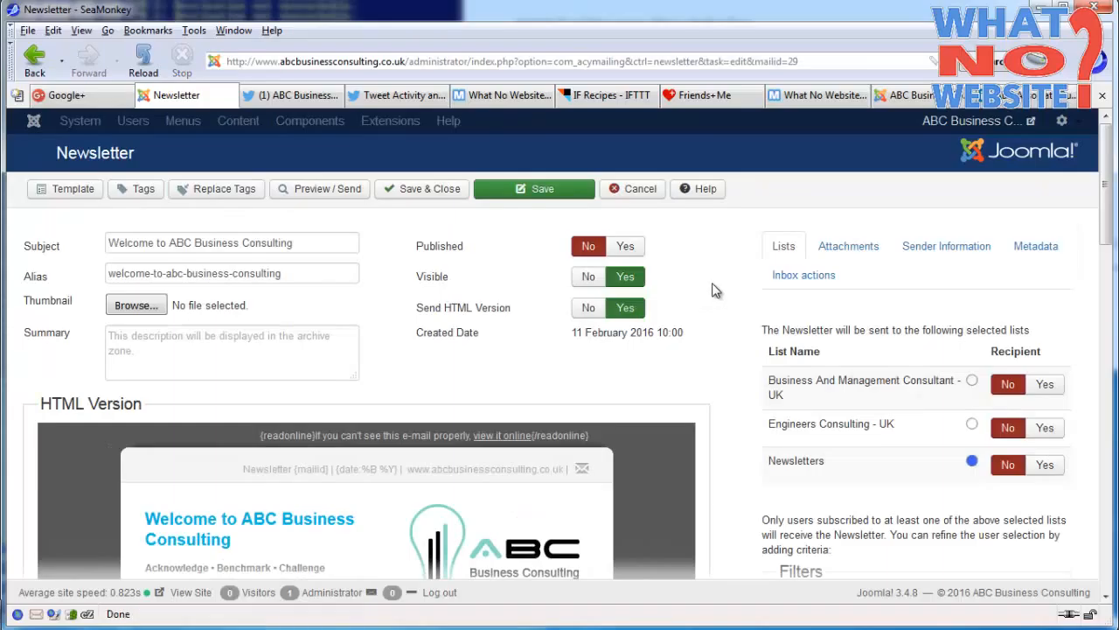
pyautogui.scroll(-3, 741, 303)
pyautogui.scroll(-3, 740, 302)
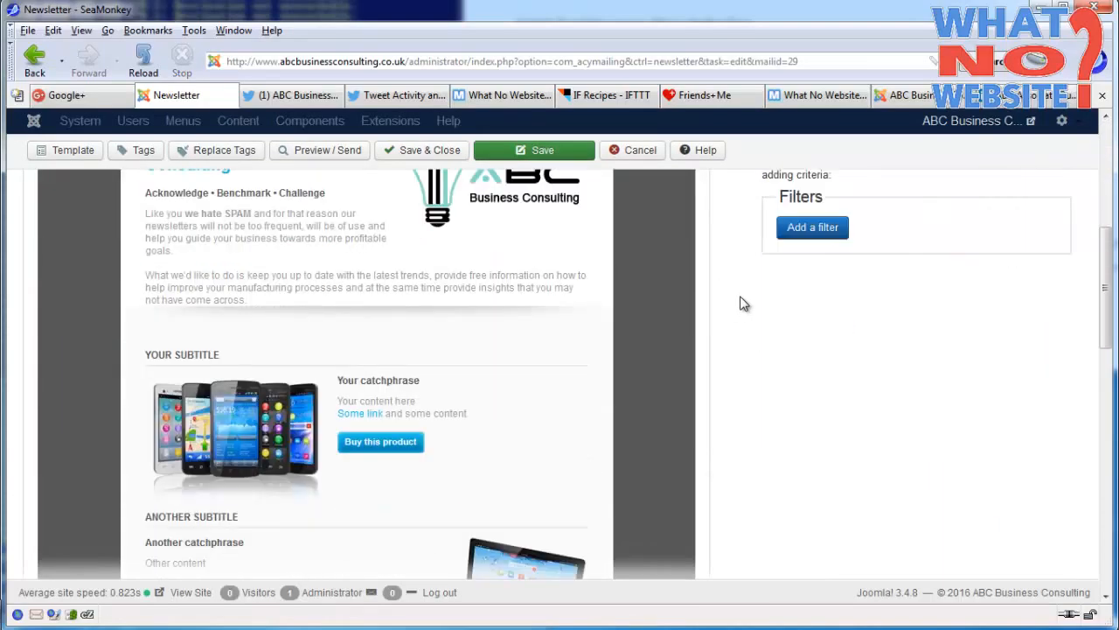
pyautogui.scroll(2, 740, 348)
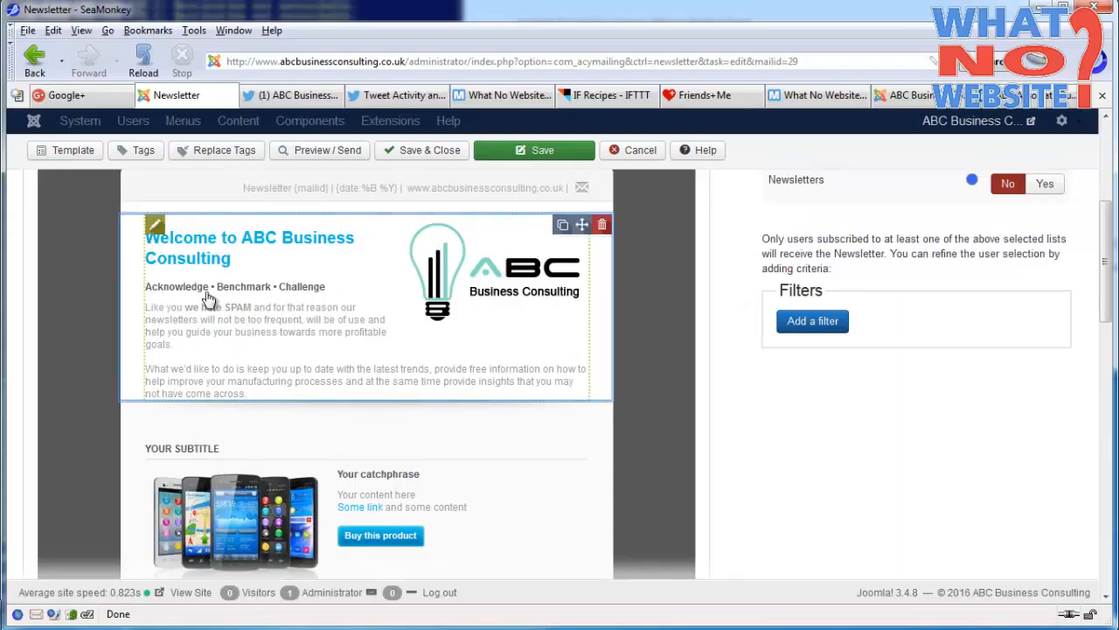
# - Open the newsletter's "Welcome to ABC Business Consulting" text block for editing and look over its wording
pyautogui.click(153, 228)
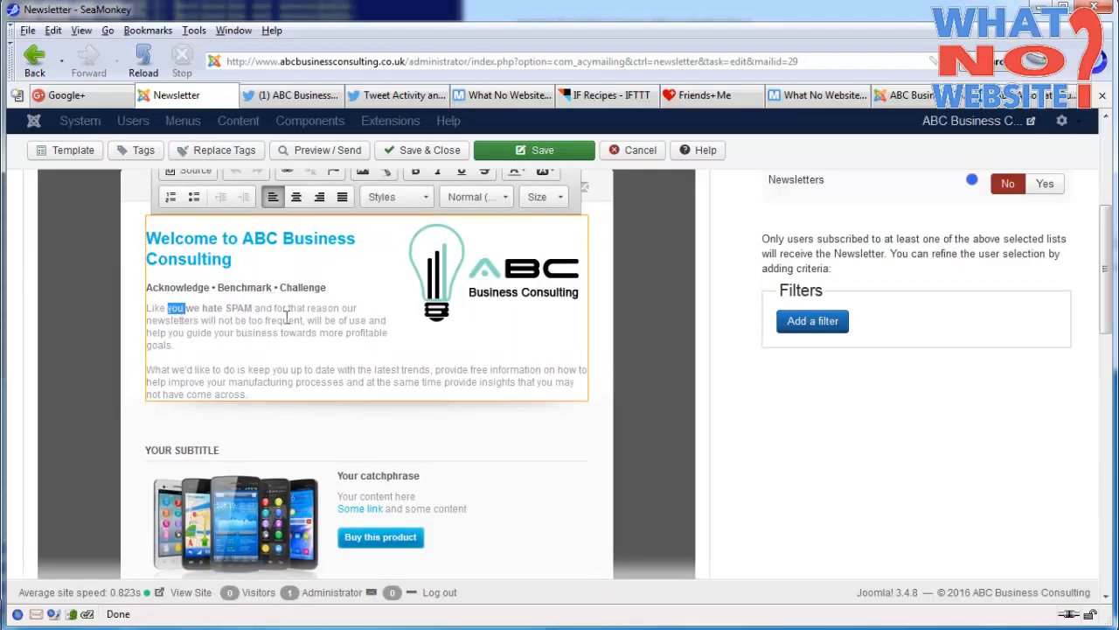
pyautogui.moveTo(234, 334); pyautogui.dragTo(273, 331)
pyautogui.click(279, 332)
pyautogui.scroll(-2, 658, 310)
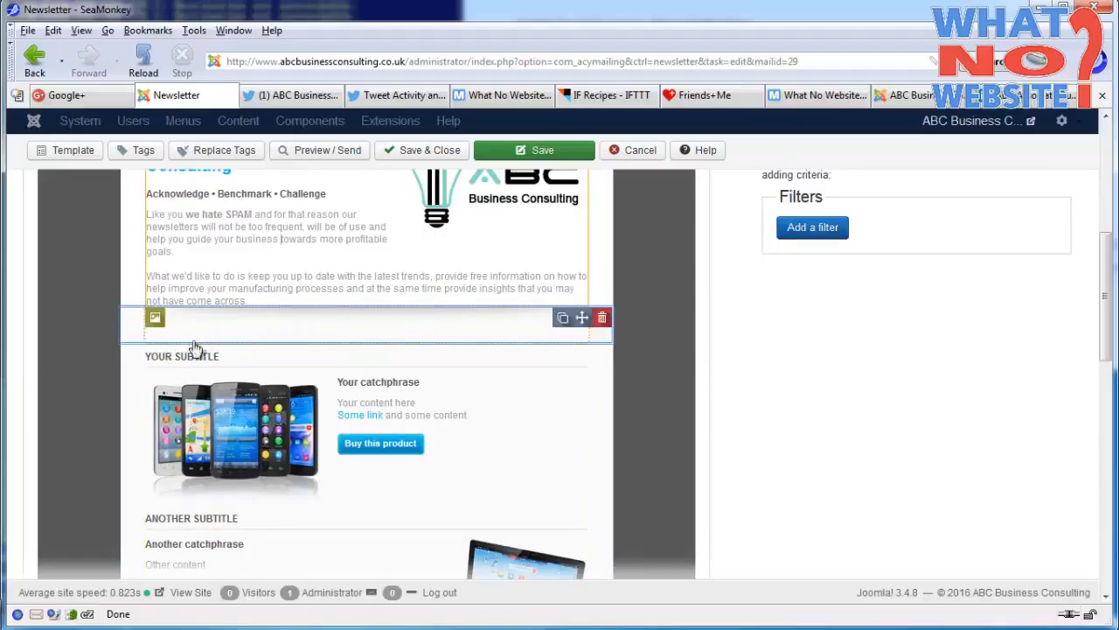
# - Change the heading above the phones picture to "YOUR NEXT SUBTITLE"
pyautogui.click(156, 354)
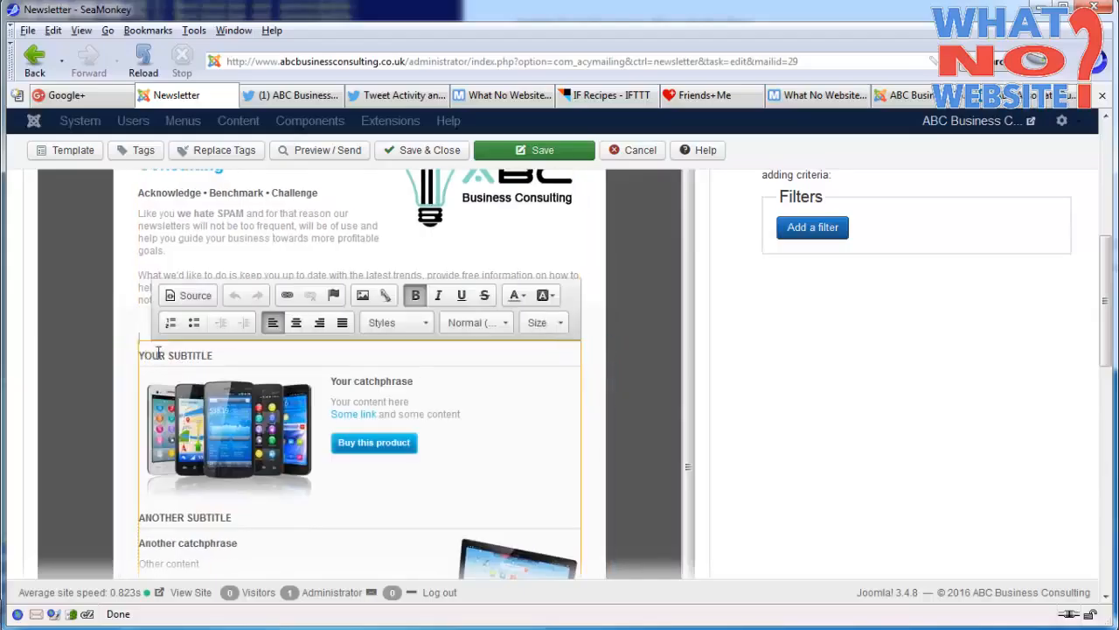
pyautogui.click(223, 356)
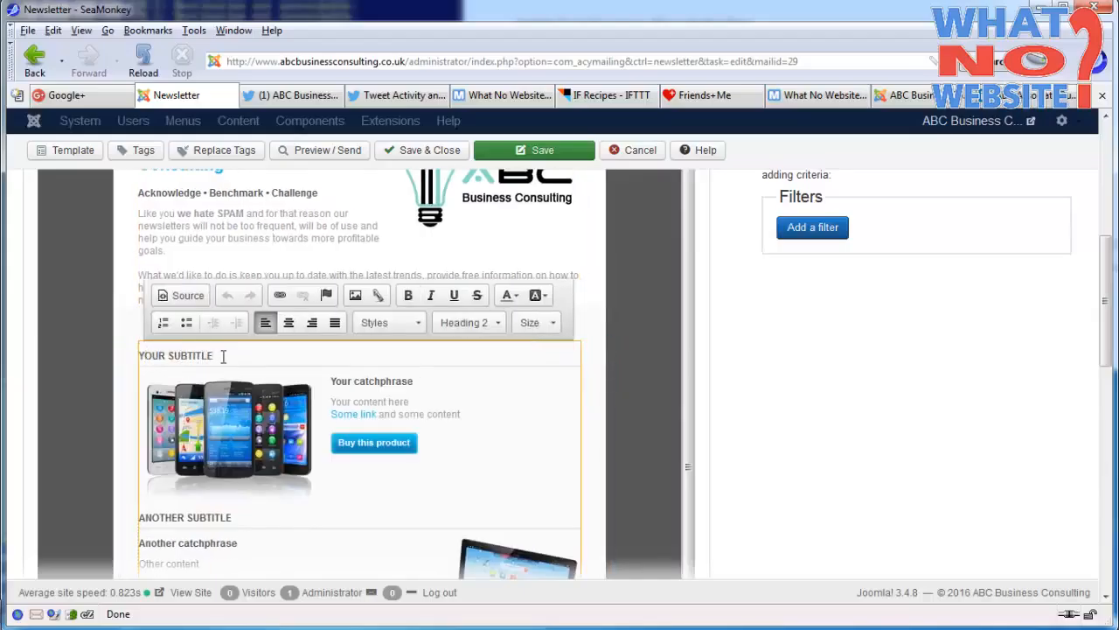
pyautogui.hotkey('ctrl', 'Left')
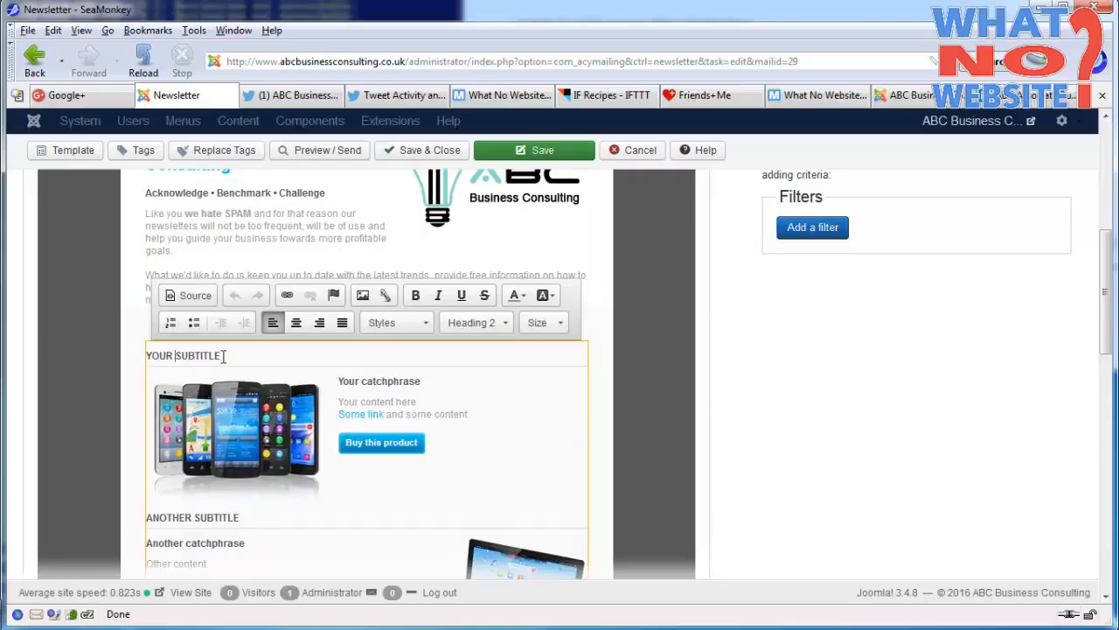
pyautogui.write('NEXT')
# - Start replacing the phones picture and upload hierarchycontrols.jpg from the local images folder to media/com_acymailing/upload
pyautogui.click(260, 442)
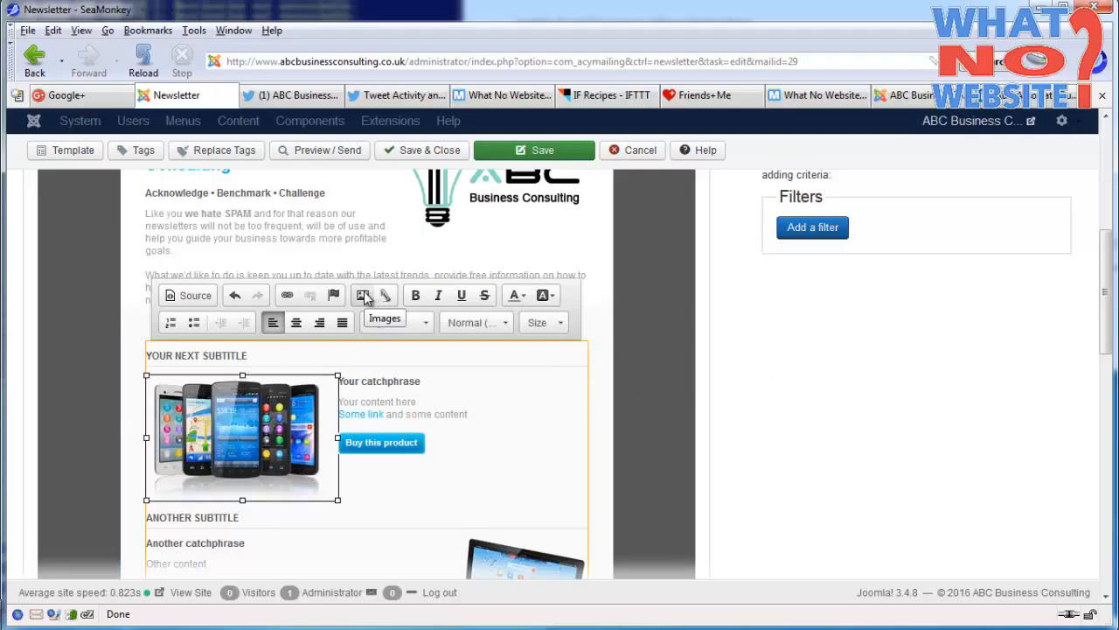
pyautogui.doubleClick(258, 459)
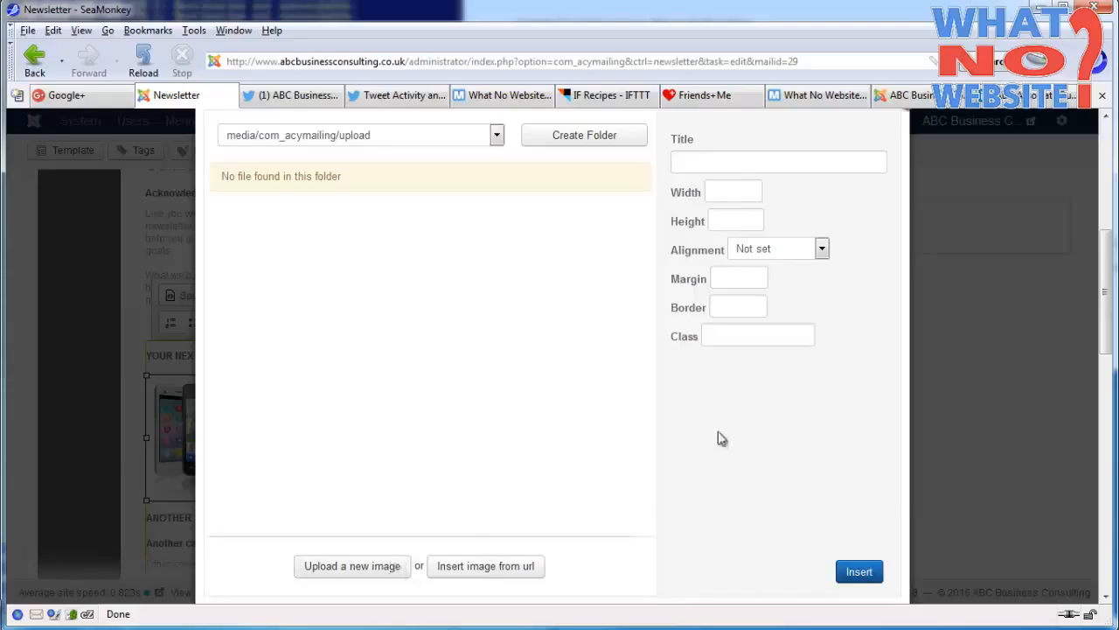
pyautogui.click(379, 477)
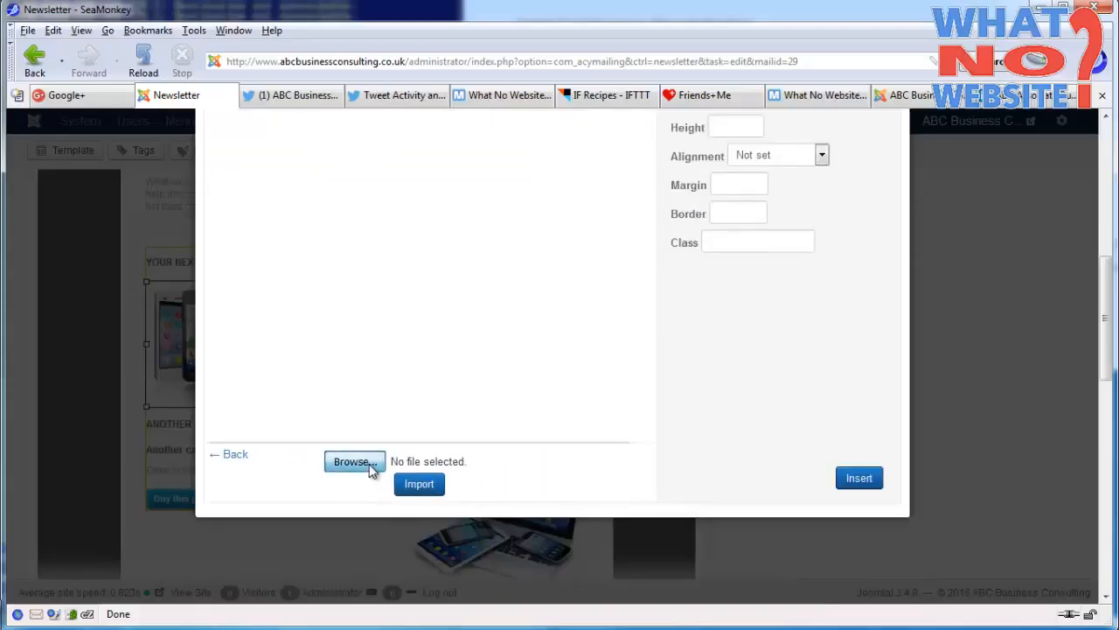
pyautogui.click(372, 470)
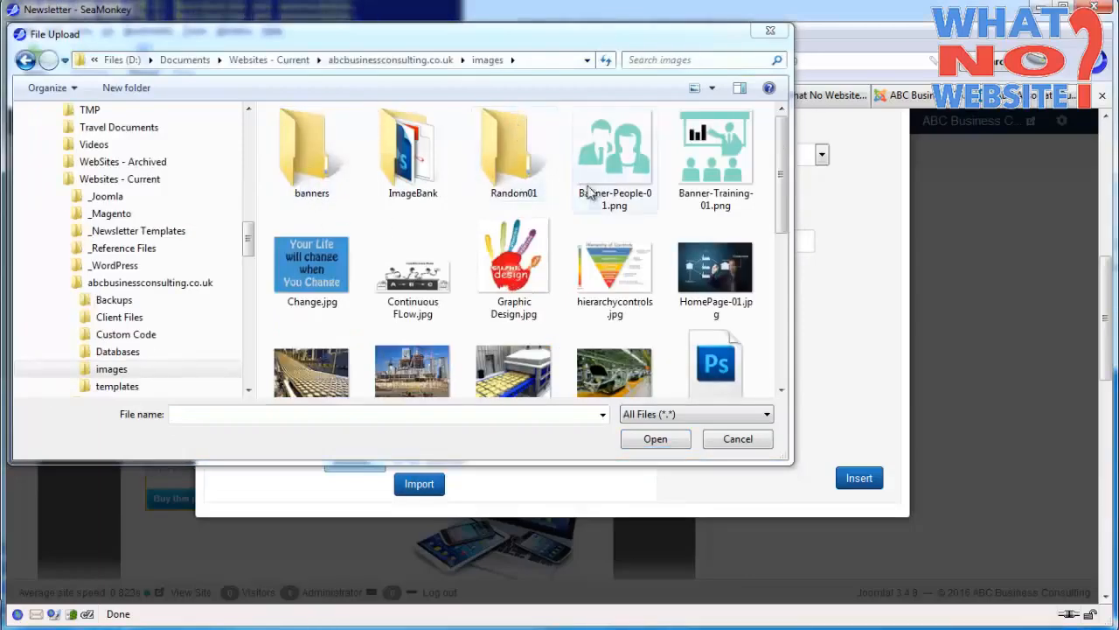
pyautogui.click(602, 299)
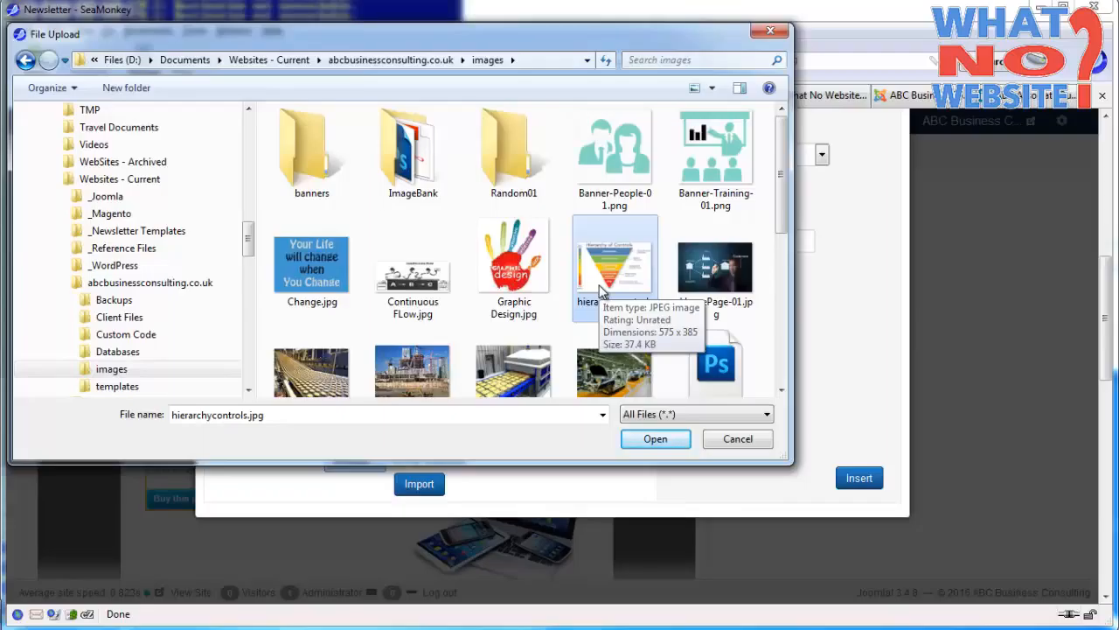
pyautogui.click(658, 446)
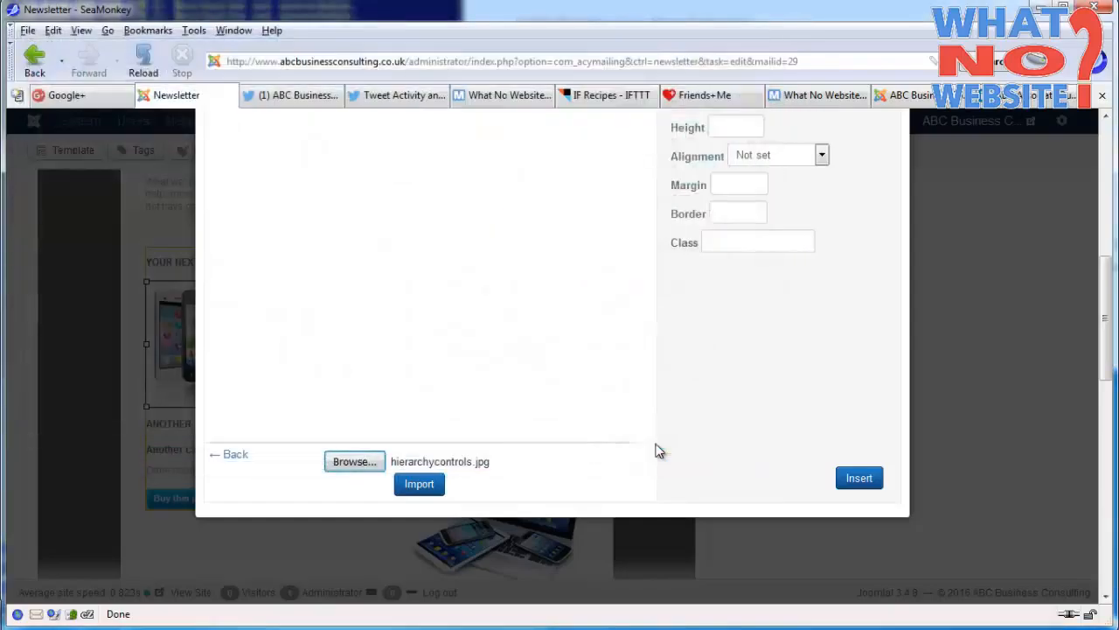
pyautogui.click(426, 490)
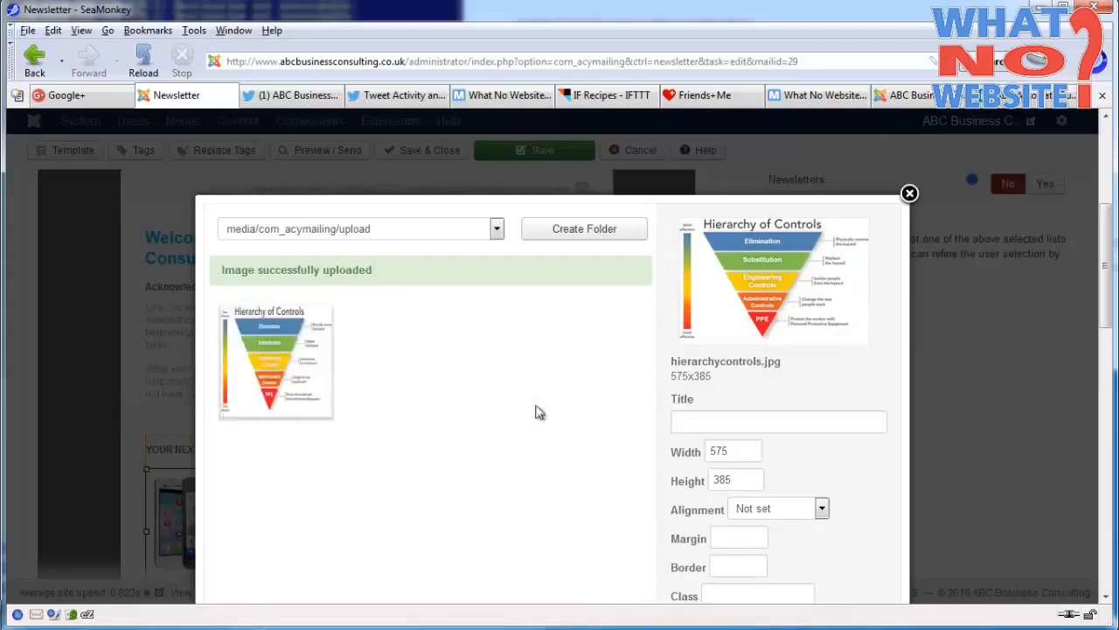
# - Title the uploaded image "Sample image", set its width to 300 and alignment to Left, and insert it in place of the phones picture
pyautogui.click(781, 421)
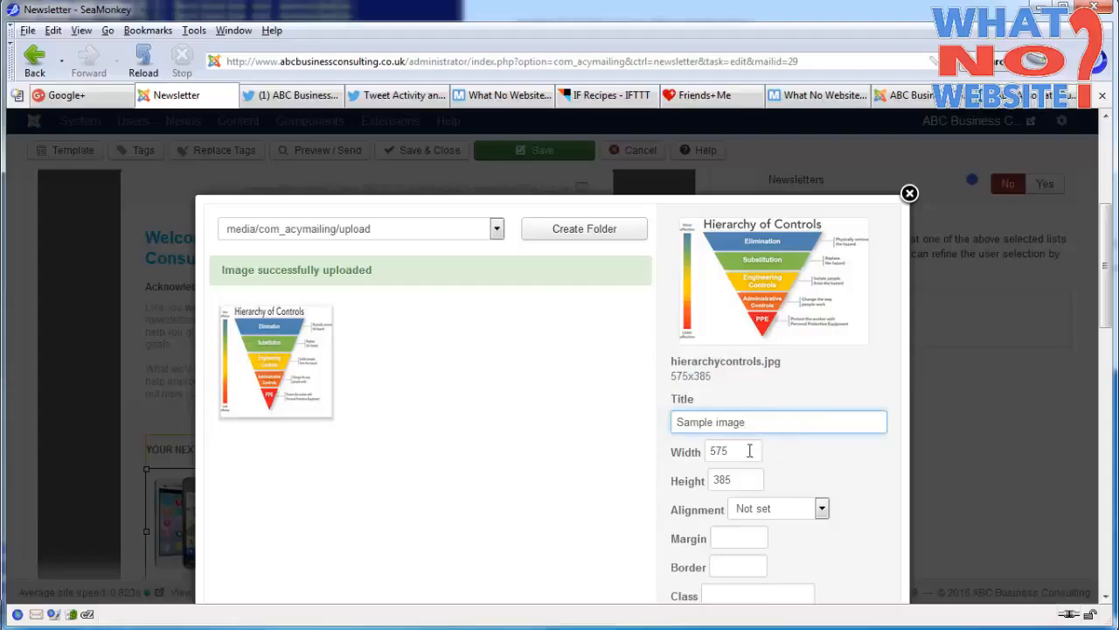
pyautogui.moveTo(749, 451); pyautogui.dragTo(636, 455)
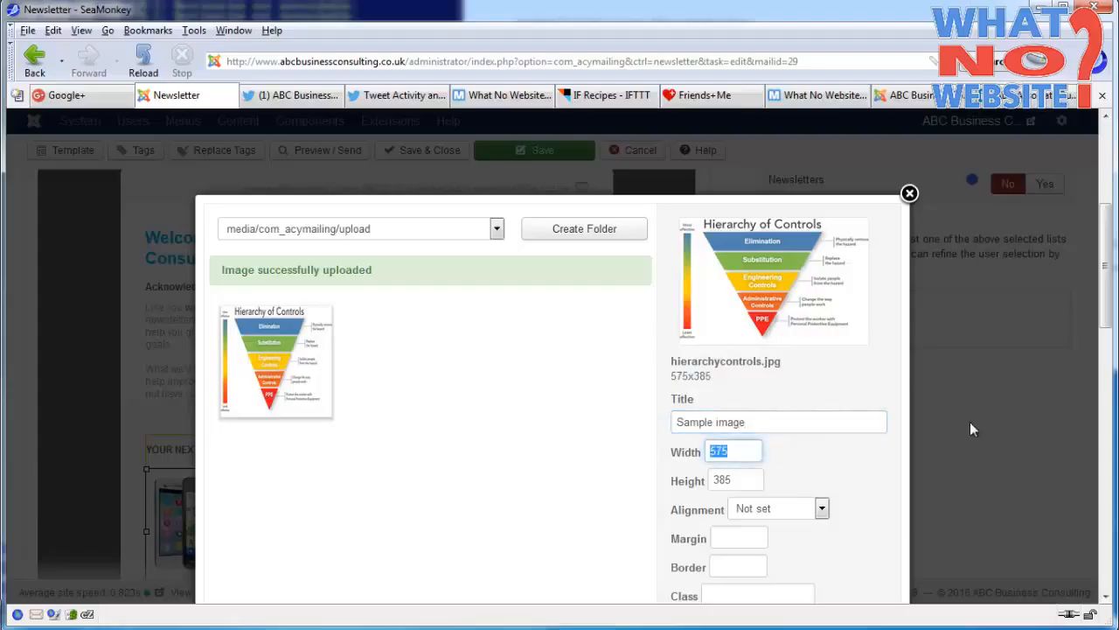
pyautogui.write('400')
pyautogui.press('Tab')
pyautogui.hotkey('shift', 'Tab')
pyautogui.write('3')
pyautogui.press('Tab')
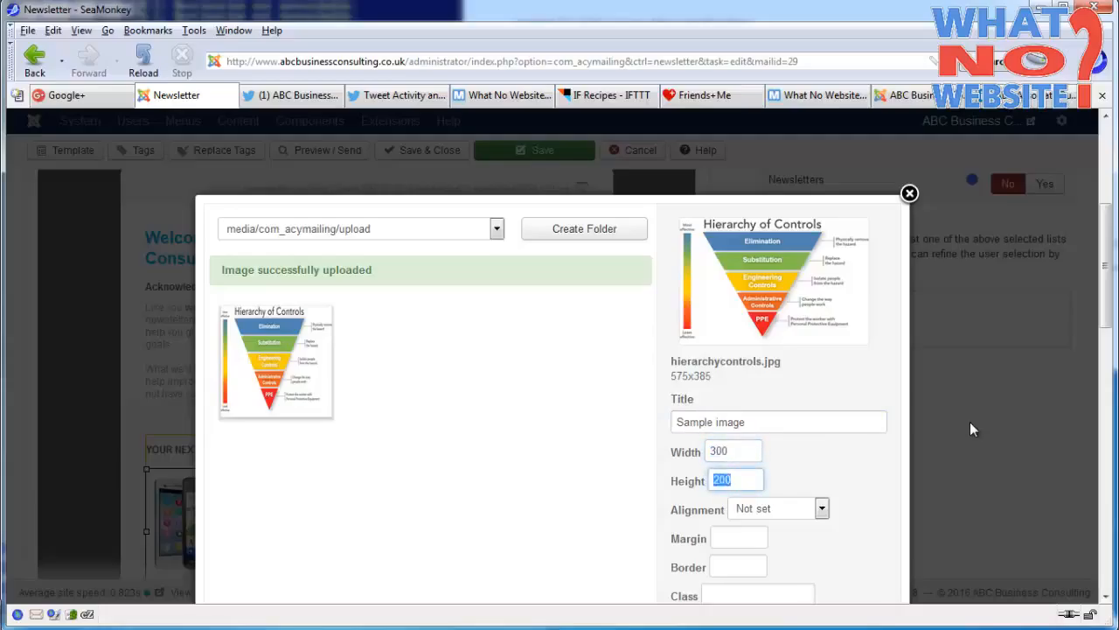
pyautogui.scroll(-2, 888, 428)
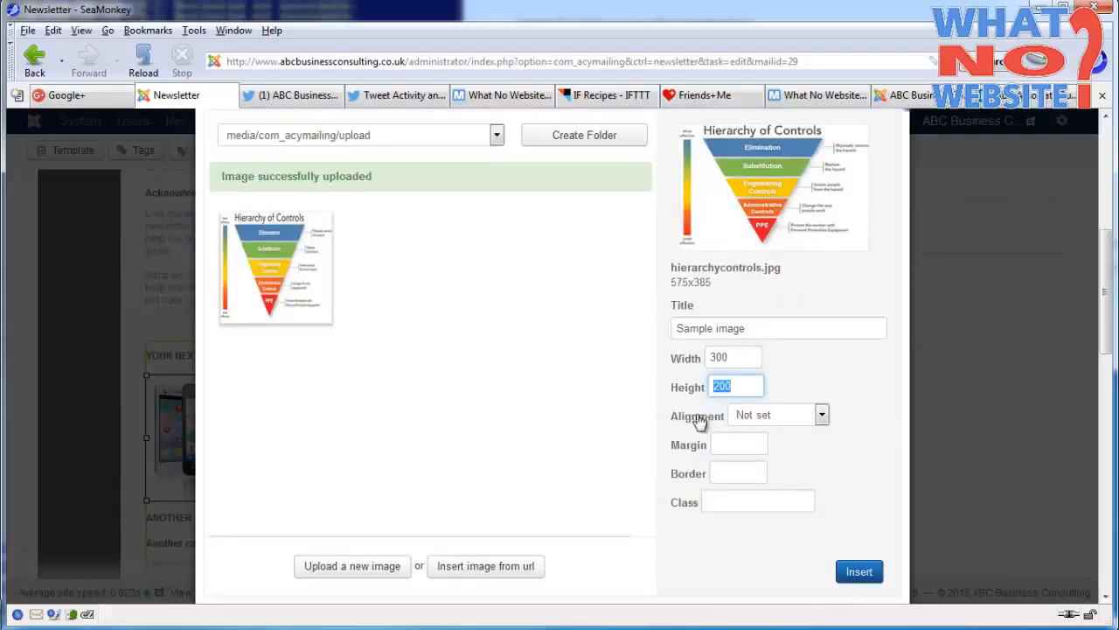
pyautogui.click(787, 416)
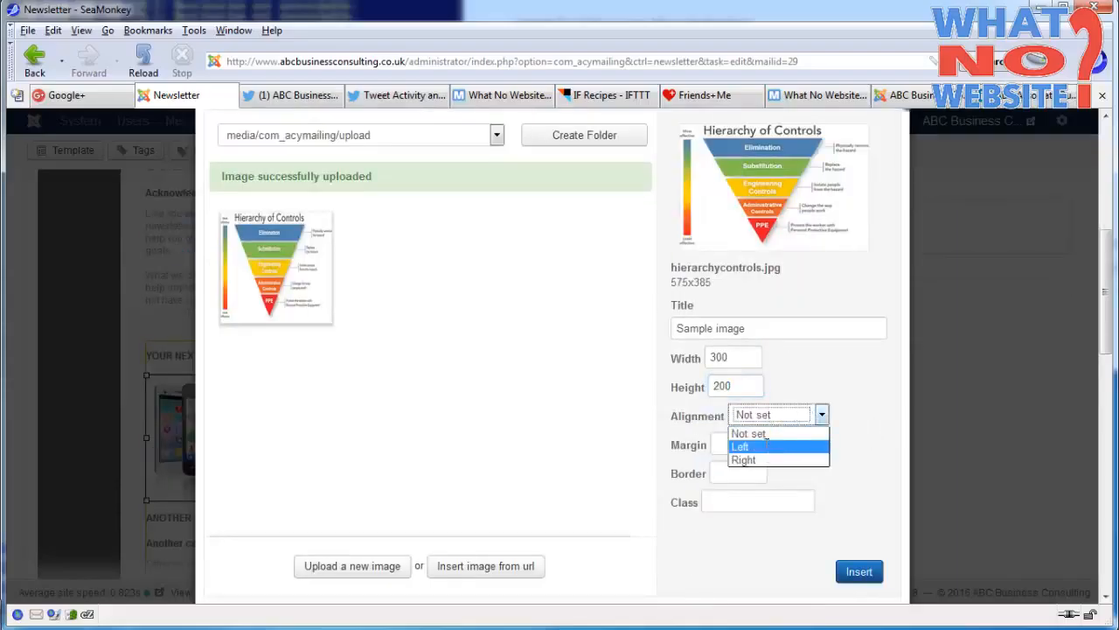
pyautogui.click(766, 446)
pyautogui.click(856, 577)
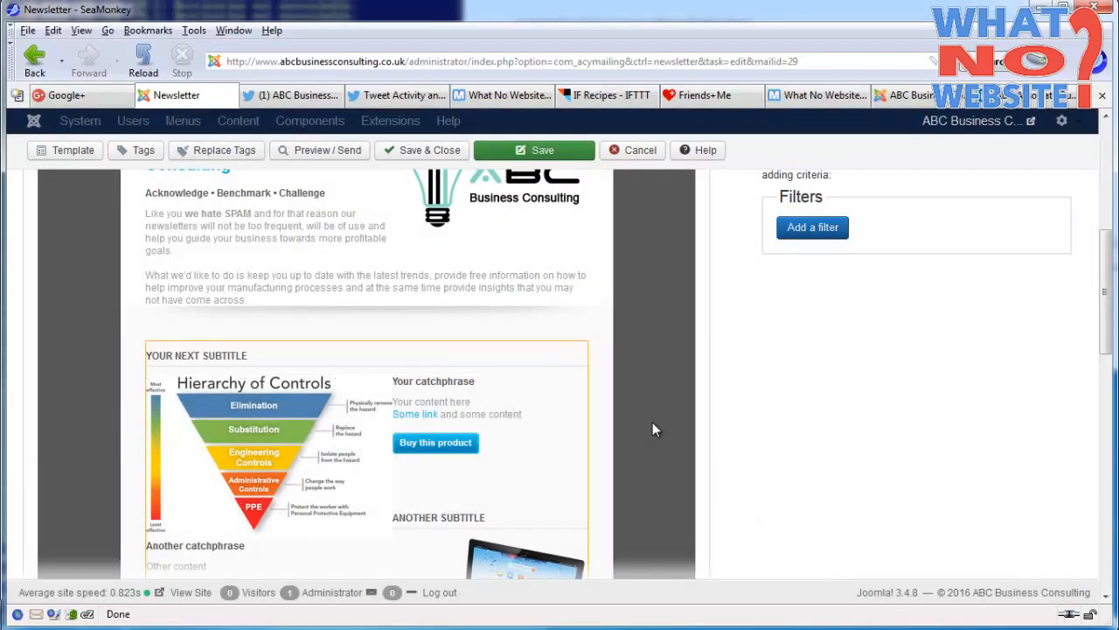
pyautogui.scroll(-5, 700, 406)
pyautogui.scroll(5, 697, 405)
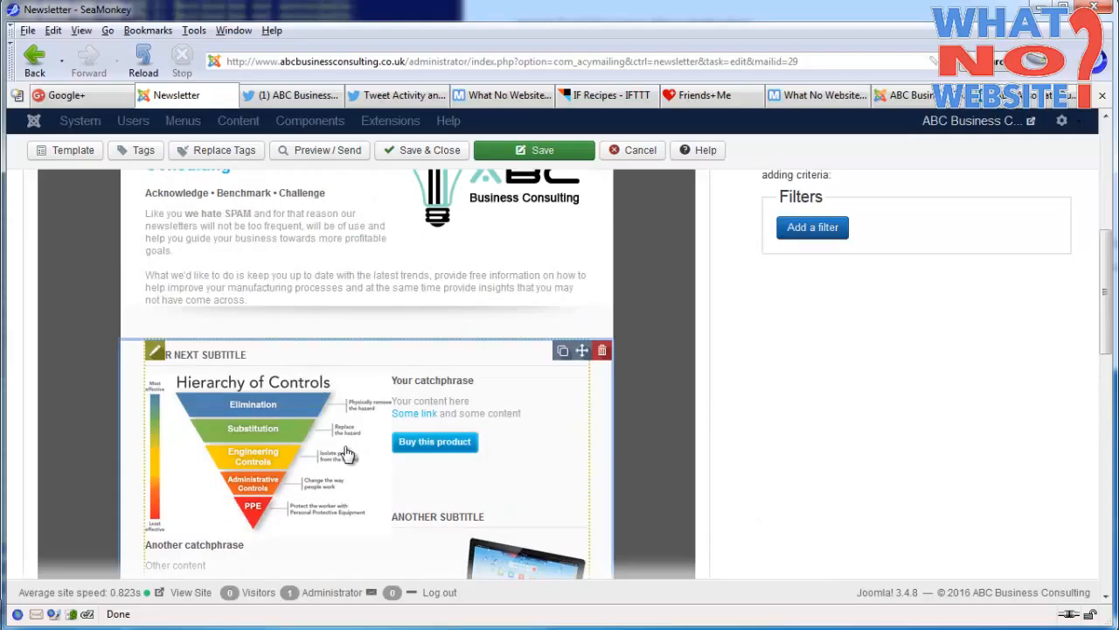
# - Shrink the Hierarchy of Controls image proportionally in the newsletter so the catchphrase text fits beside it
pyautogui.click(350, 490)
pyautogui.doubleClick(322, 473)
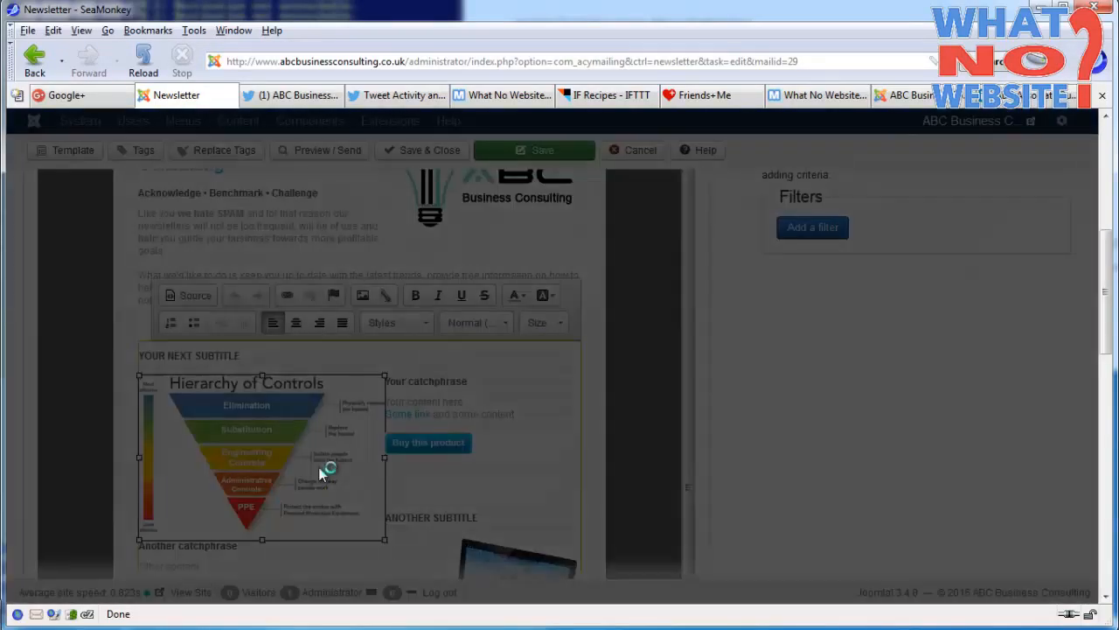
pyautogui.click(1016, 260)
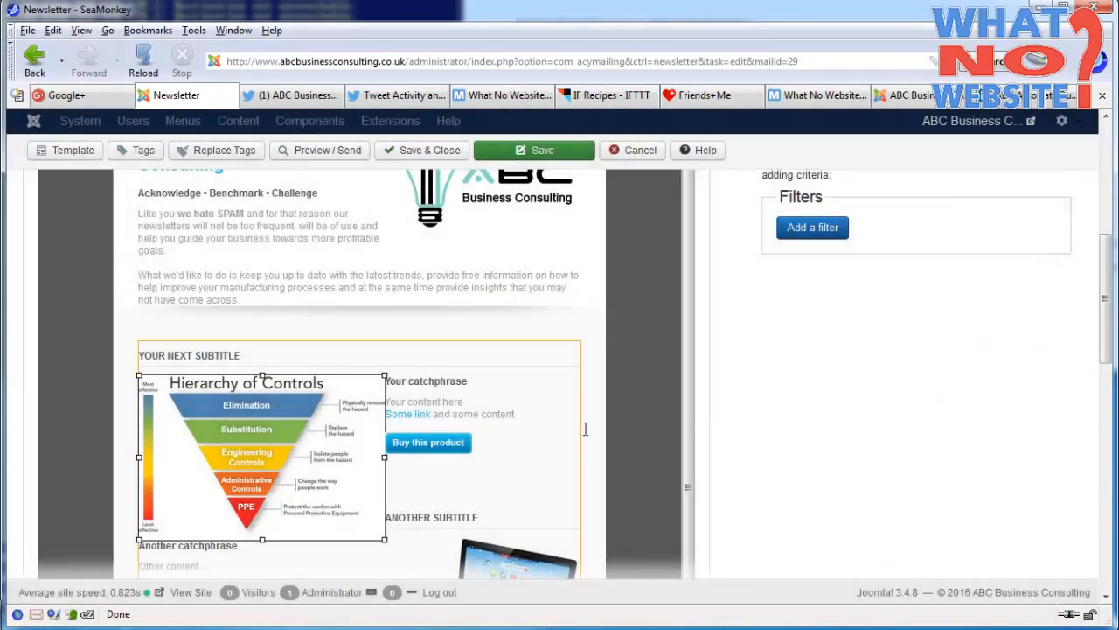
pyautogui.click(343, 462)
pyautogui.click(276, 466)
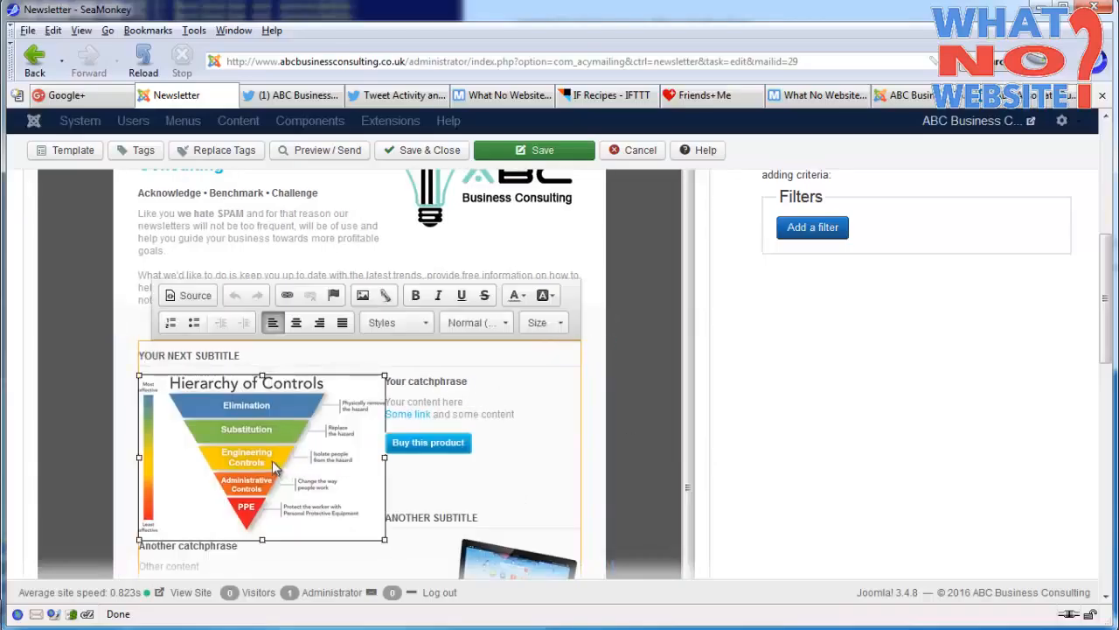
pyautogui.moveTo(384, 539); pyautogui.dragTo(323, 495)
pyautogui.click(337, 381)
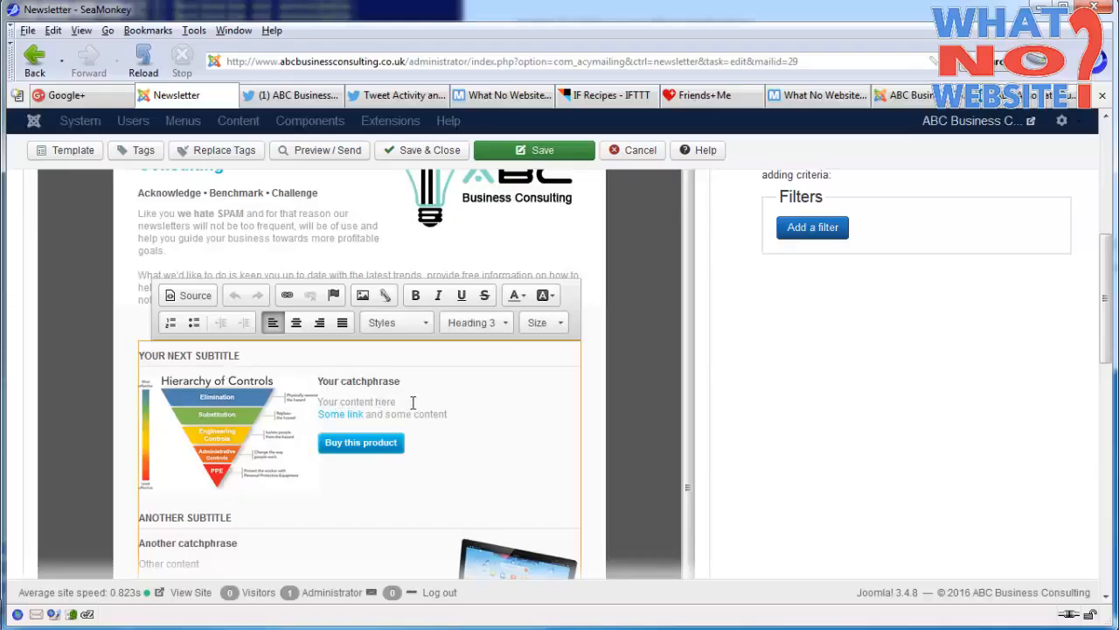
pyautogui.moveTo(412, 402); pyautogui.dragTo(319, 386)
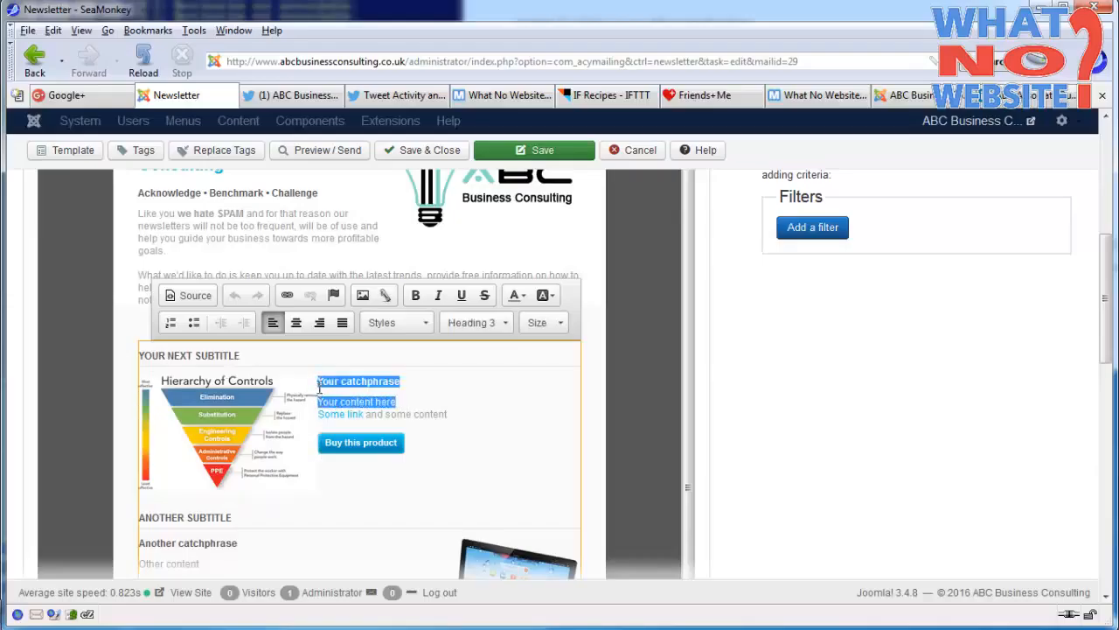
# - Replace the Hierarchy of Controls image with the same uploaded file at width 200, alignment Left and margin 10
pyautogui.click(291, 433)
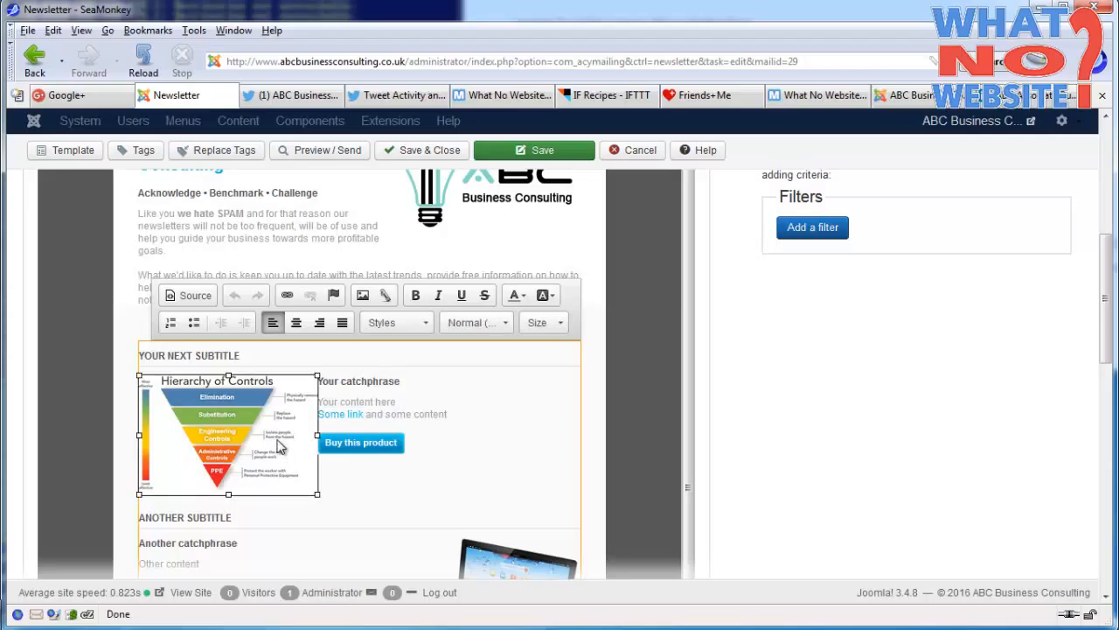
pyautogui.doubleClick(279, 442)
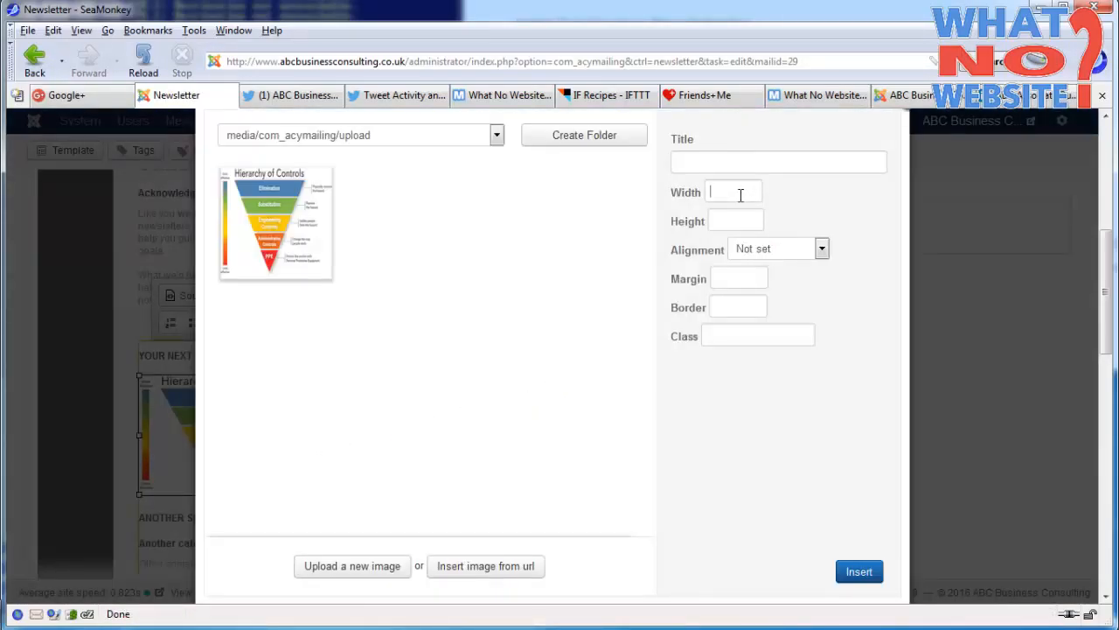
pyautogui.click(288, 262)
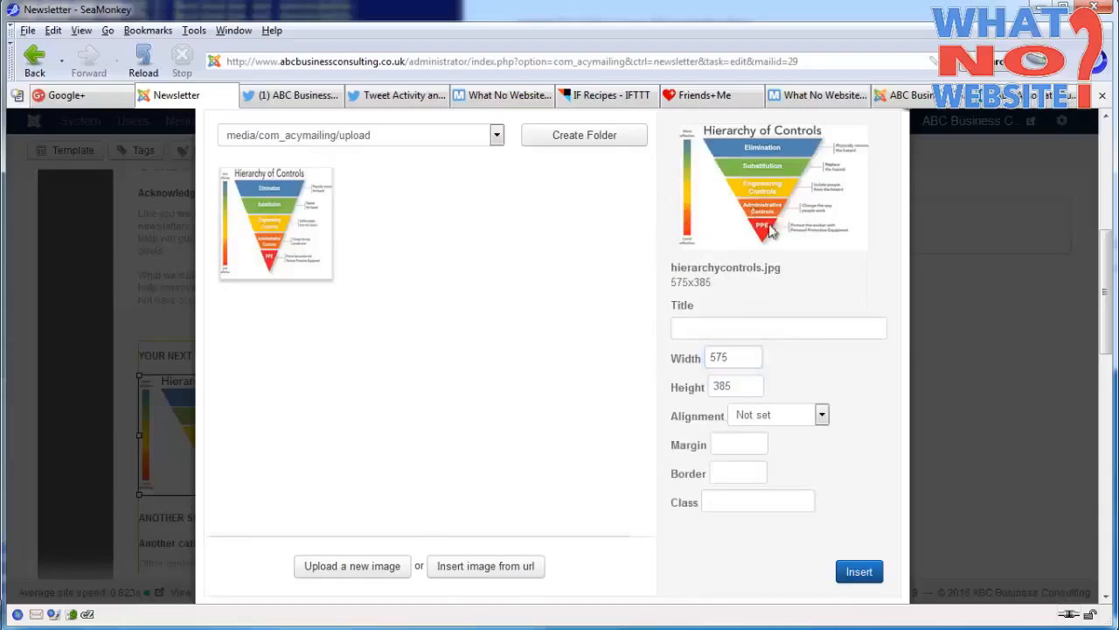
pyautogui.moveTo(749, 361); pyautogui.dragTo(502, 355)
pyautogui.write('20')
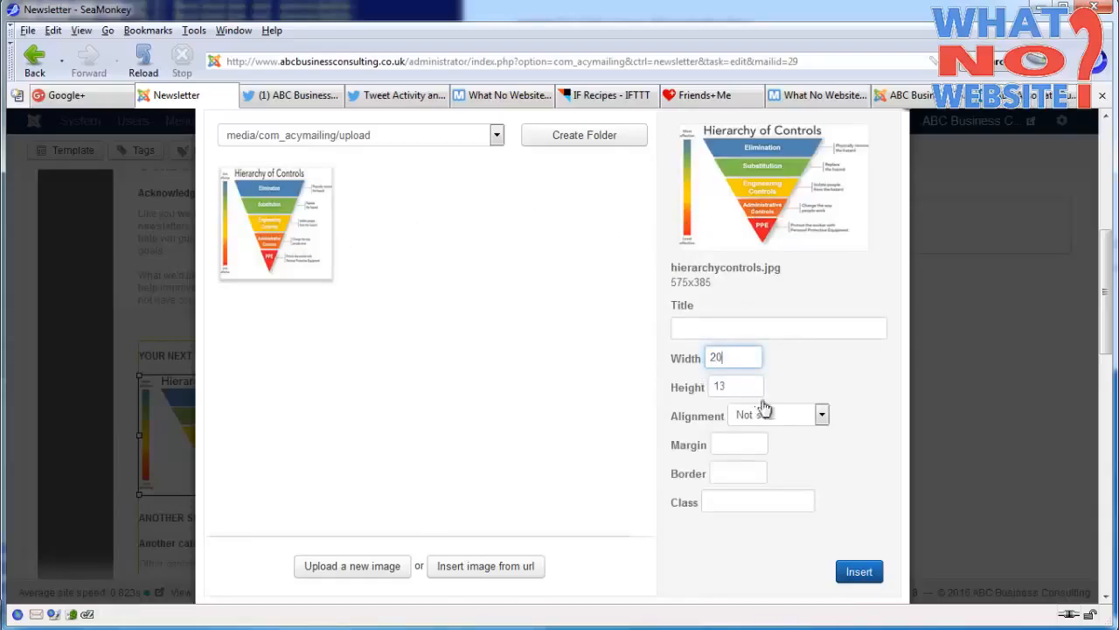
pyautogui.write('0')
pyautogui.click(763, 411)
pyautogui.click(762, 444)
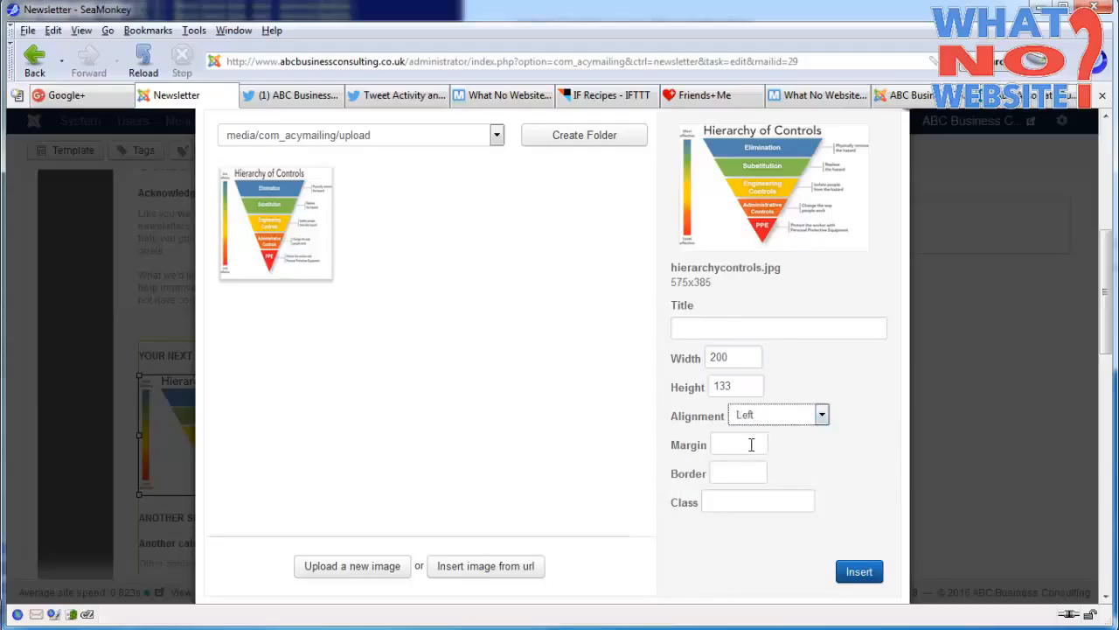
pyautogui.click(751, 444)
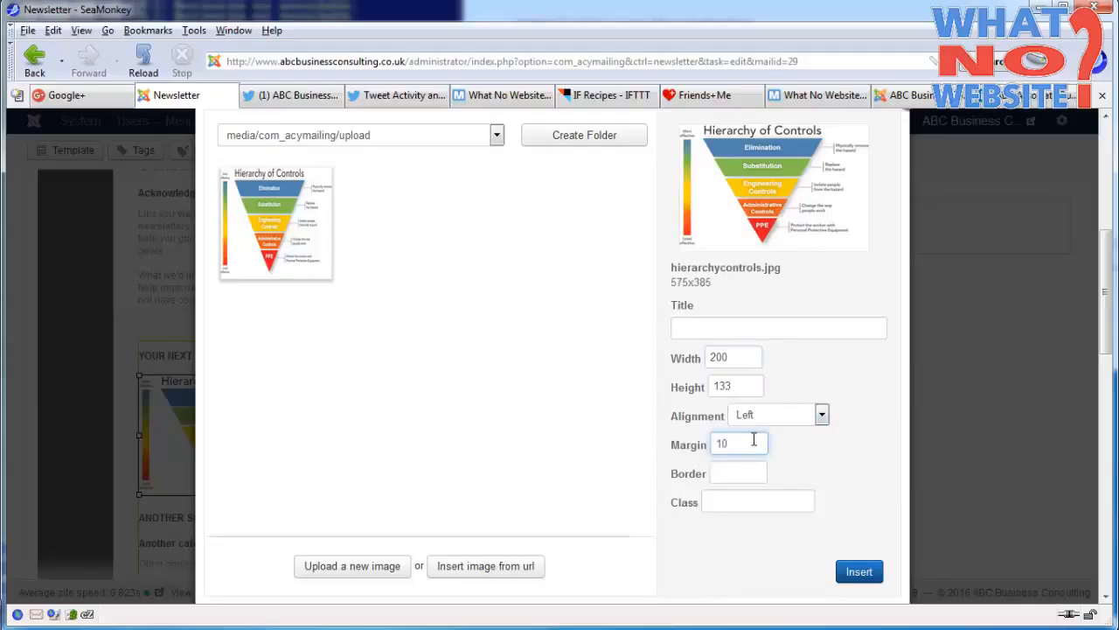
pyautogui.write('10')
pyautogui.press('Tab')
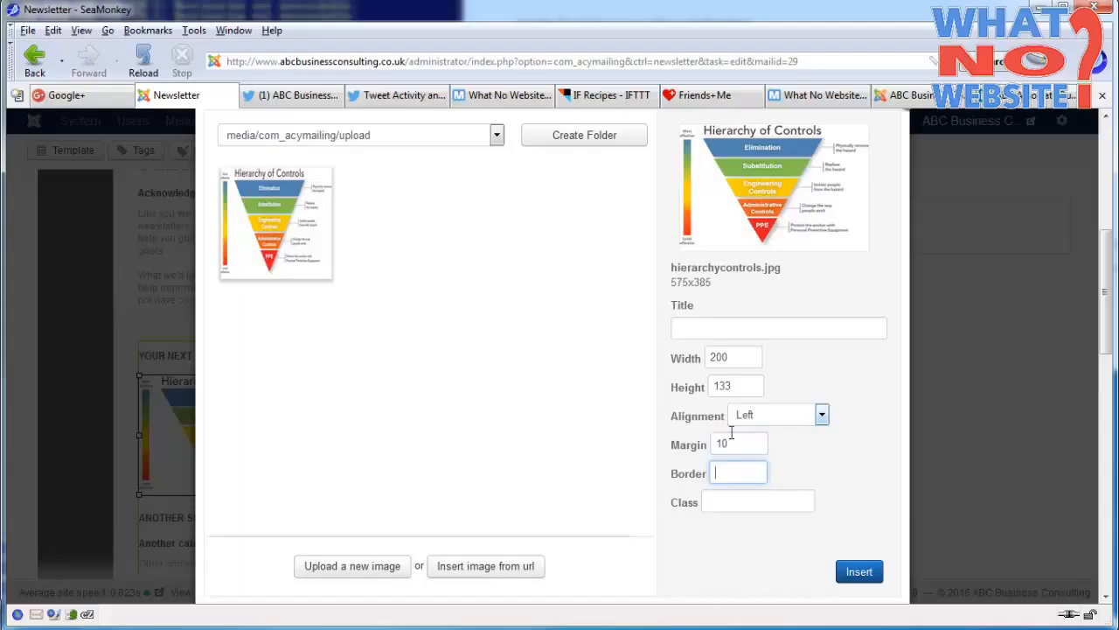
pyautogui.click(860, 572)
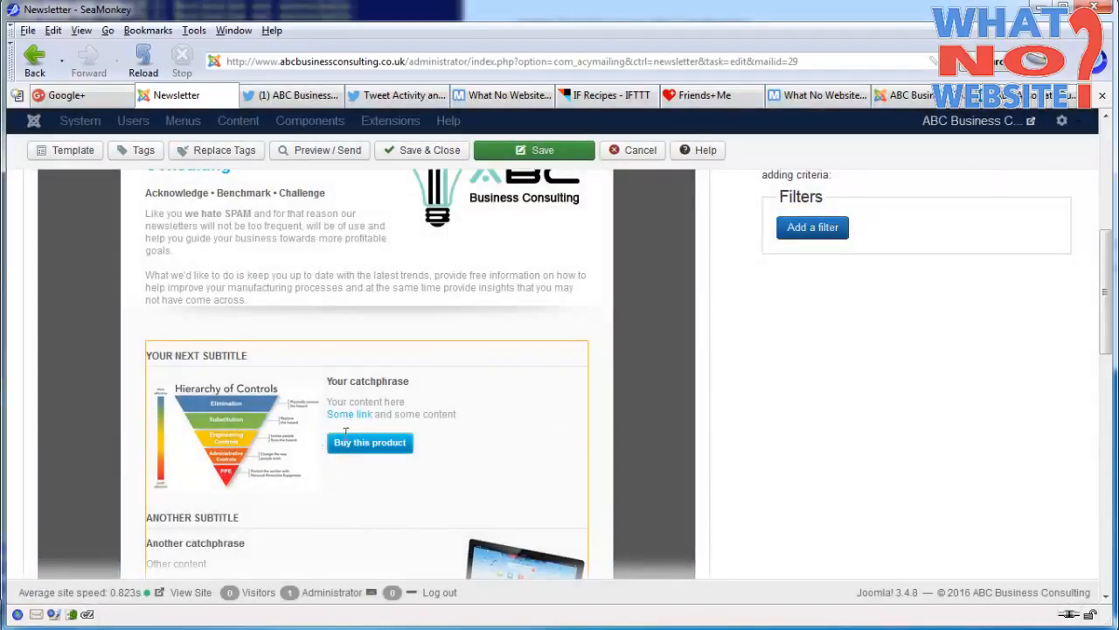
# - Look over the remaining editable parts: the catchphrase, the "Buy this product" button, and the "Best product of the month" block with its "Read more" button
pyautogui.moveTo(330, 383); pyautogui.dragTo(421, 381)
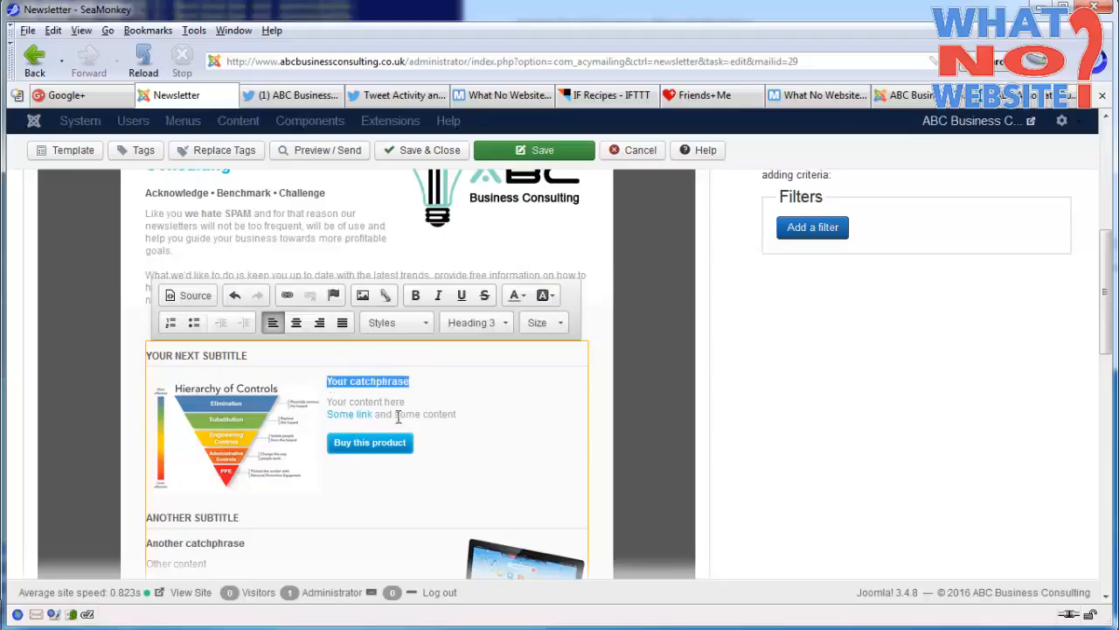
pyautogui.click(391, 447)
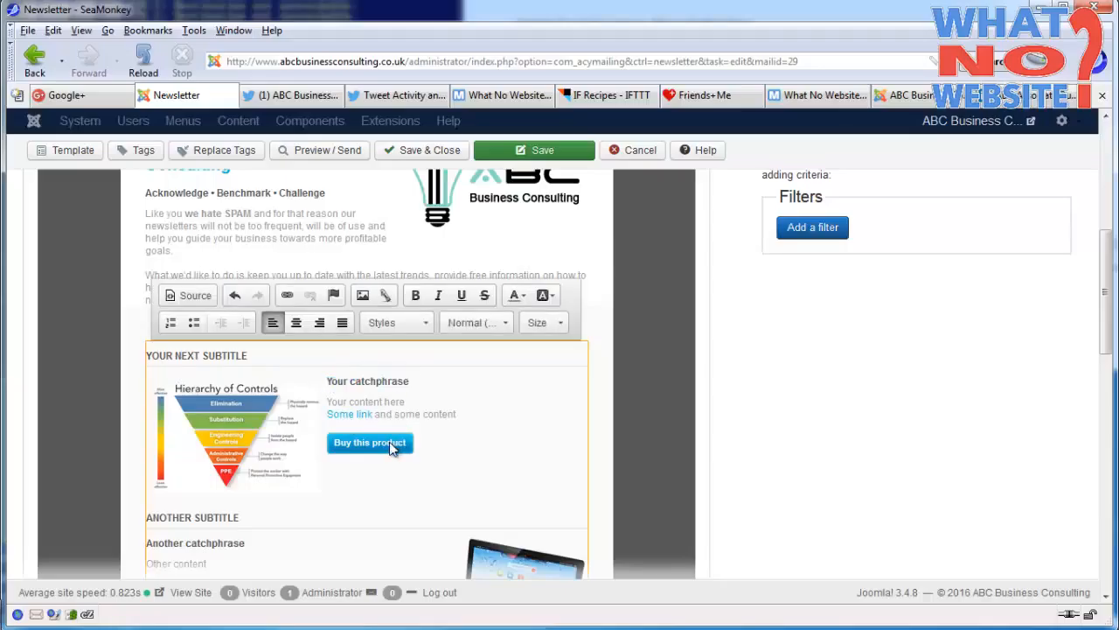
pyautogui.scroll(-4, 779, 403)
pyautogui.scroll(-4, 779, 403)
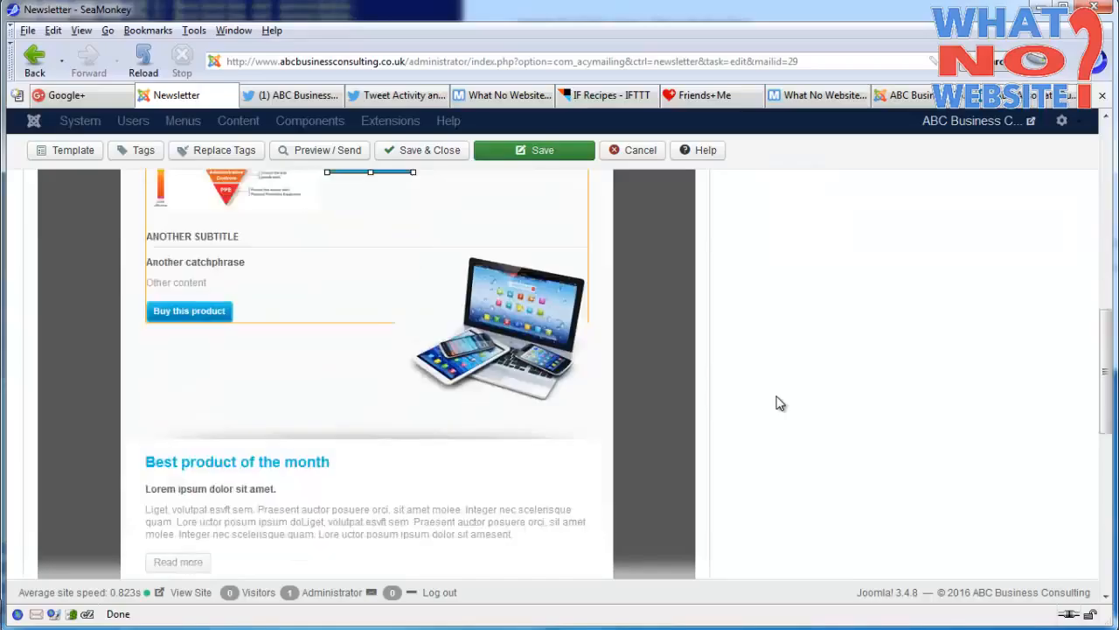
pyautogui.click(195, 478)
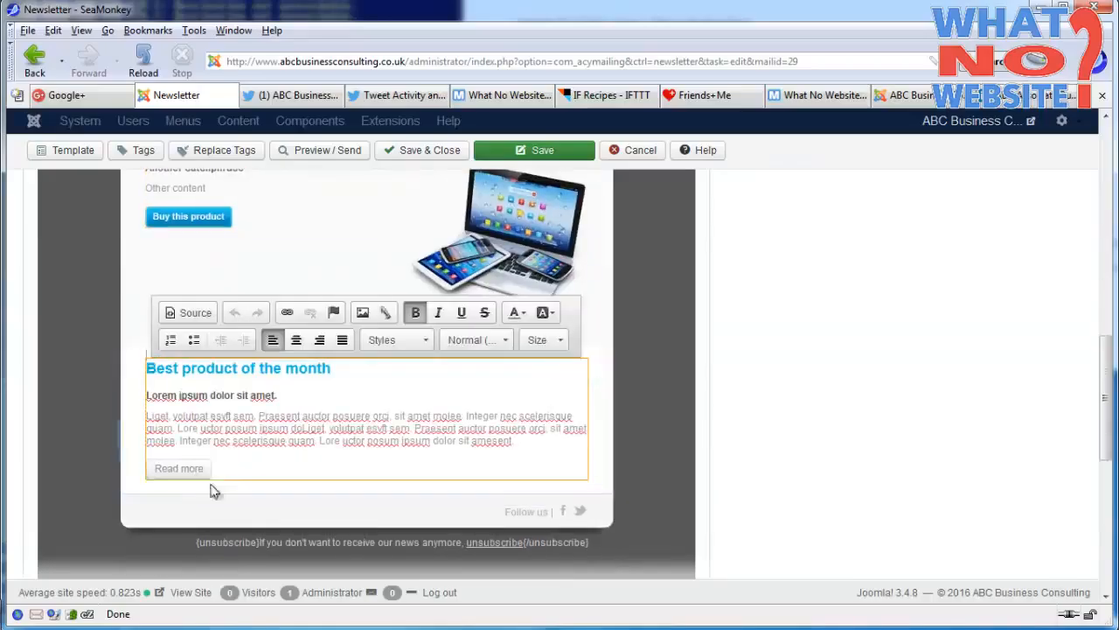
pyautogui.click(190, 477)
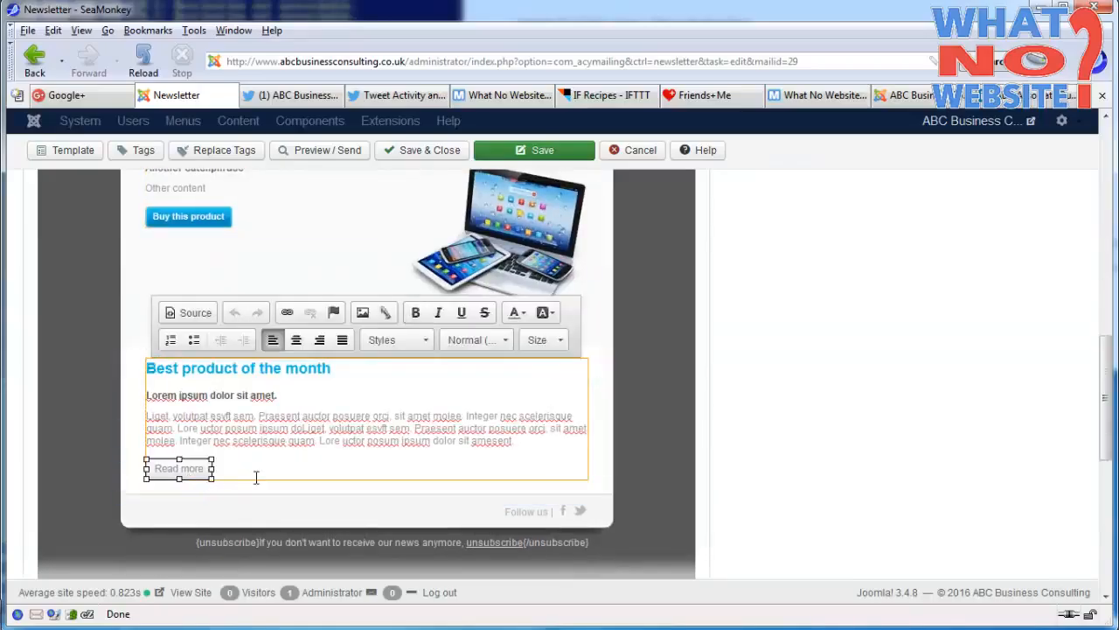
# - Try to replace the "Buy this product" button under "Your catchphrase" with a copy of the "Read more" button, and undo it
pyautogui.rightClick(180, 477)
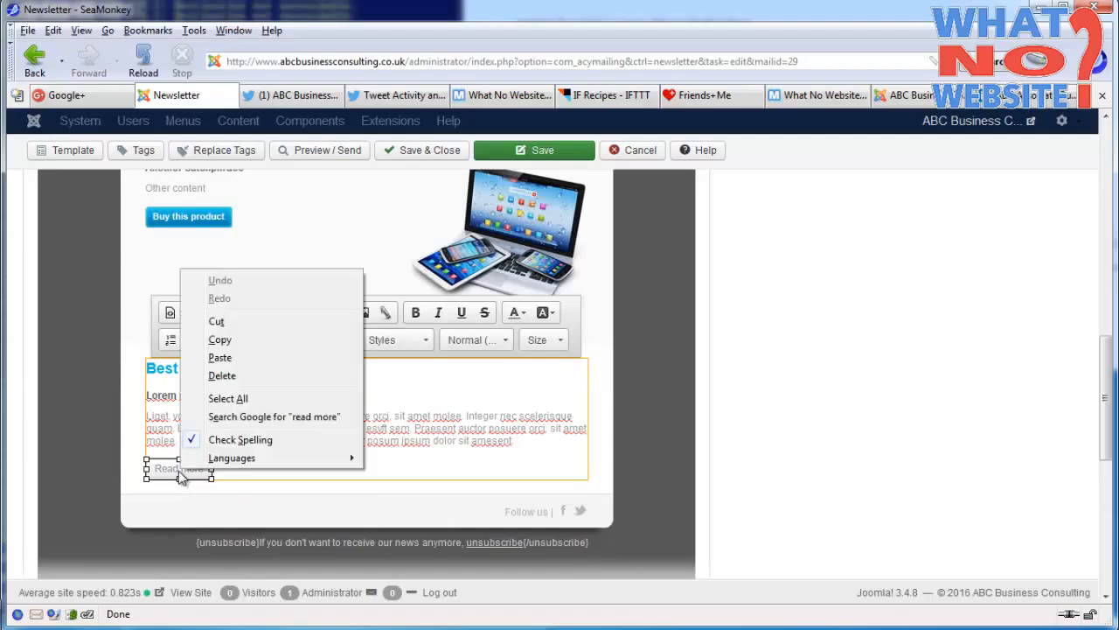
pyautogui.click(221, 339)
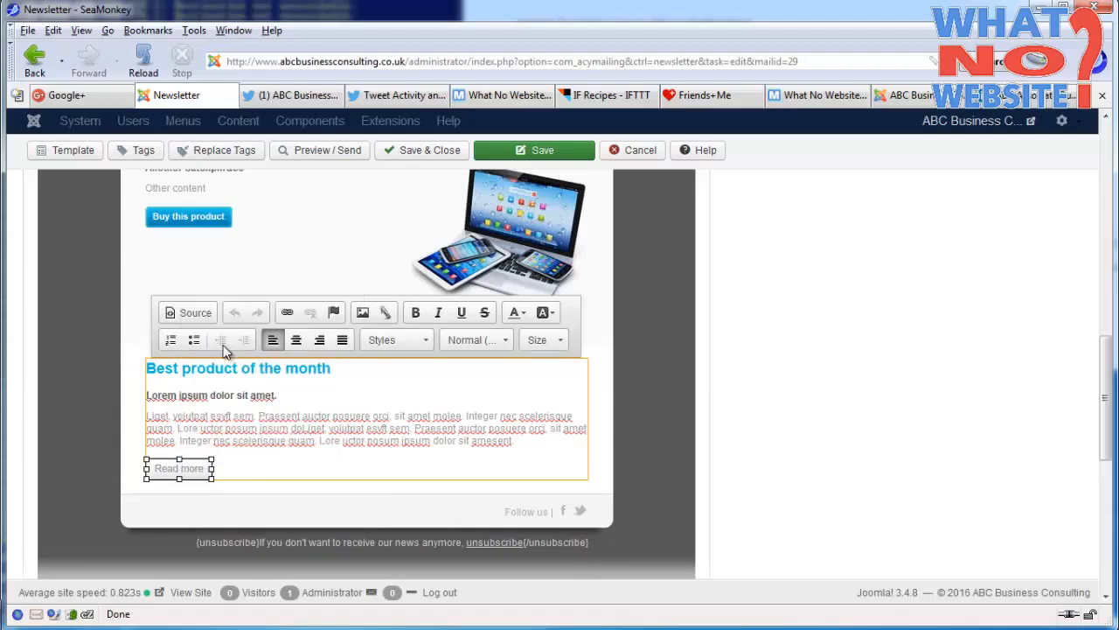
pyautogui.click(353, 440)
pyautogui.scroll(5, 399, 385)
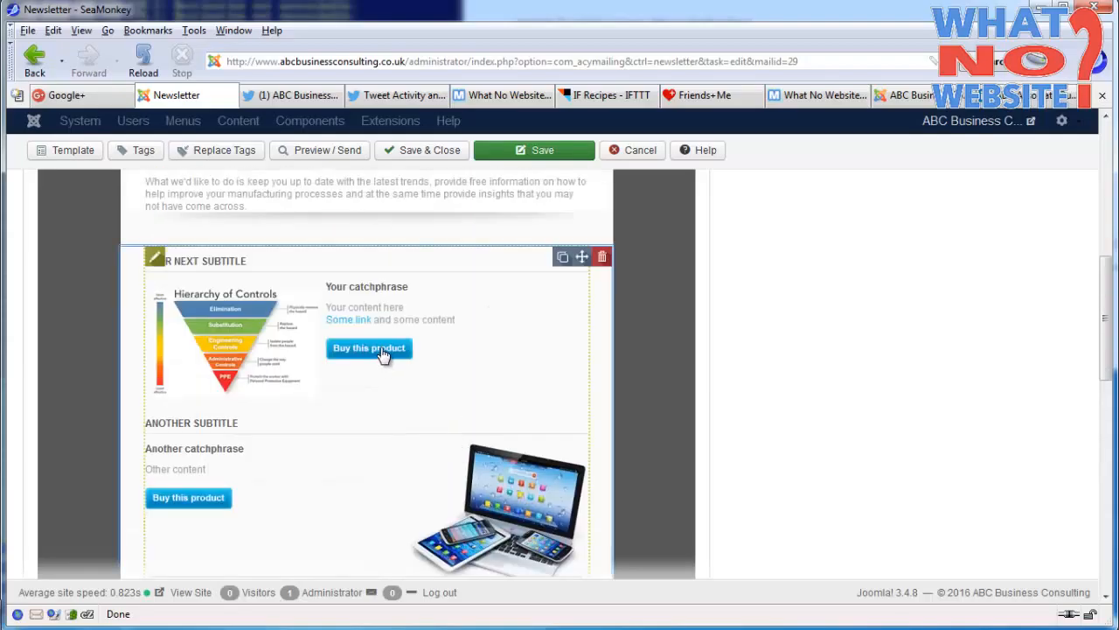
pyautogui.click(378, 349)
pyautogui.click(369, 350)
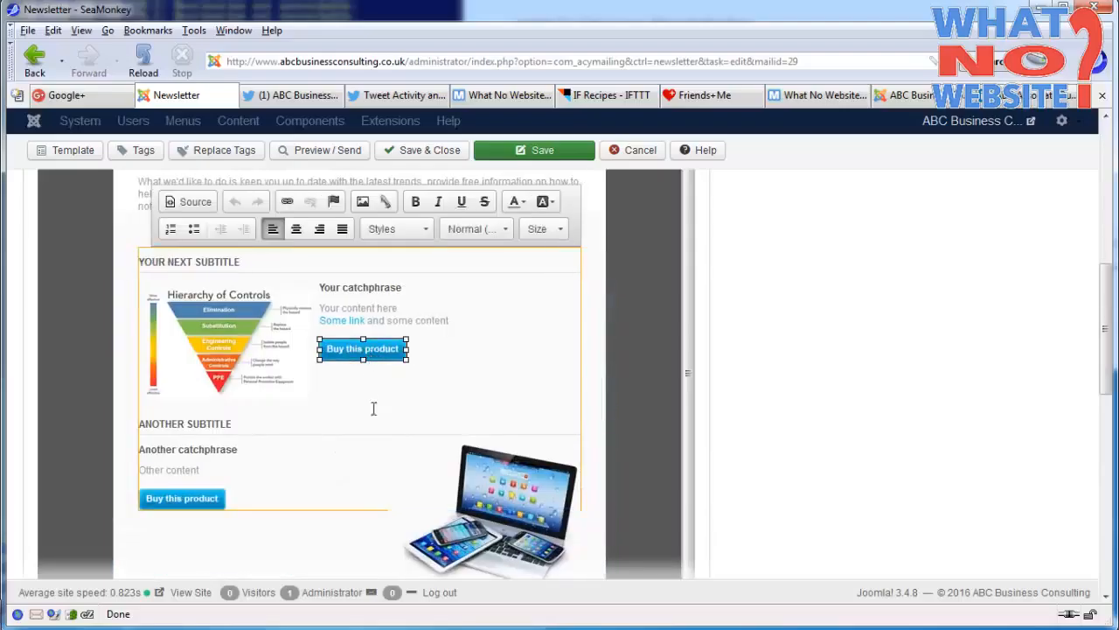
pyautogui.rightClick(378, 350)
pyautogui.click(420, 440)
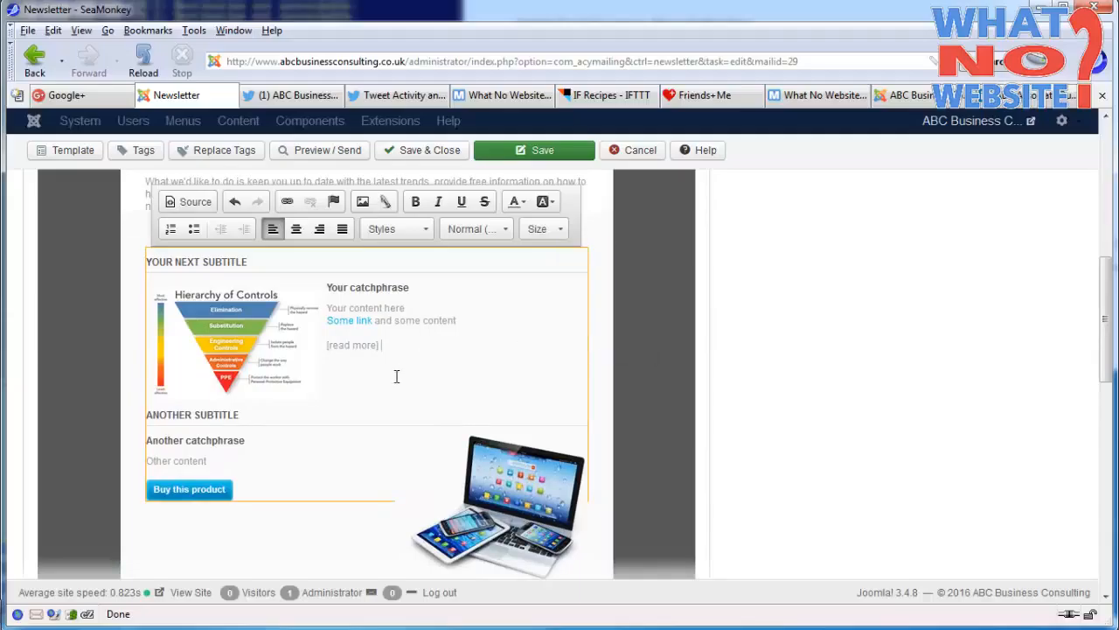
pyautogui.hotkey('ctrl', 'z')
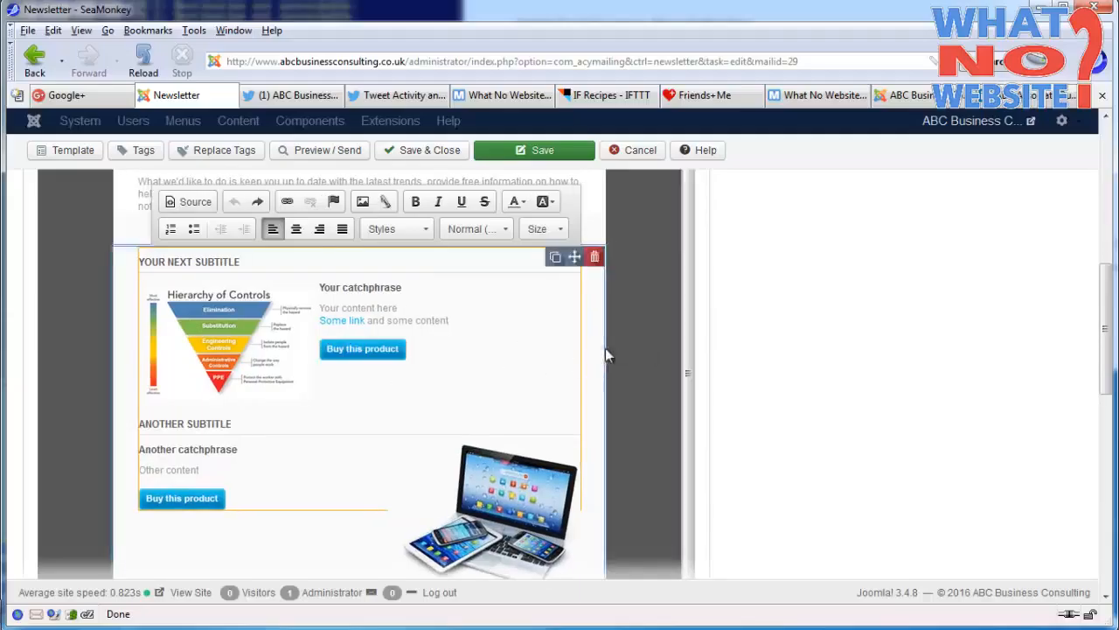
# - Look over the remaining newsletter layout and save the newsletter
pyautogui.scroll(-1, 627, 351)
pyautogui.scroll(-4, 628, 351)
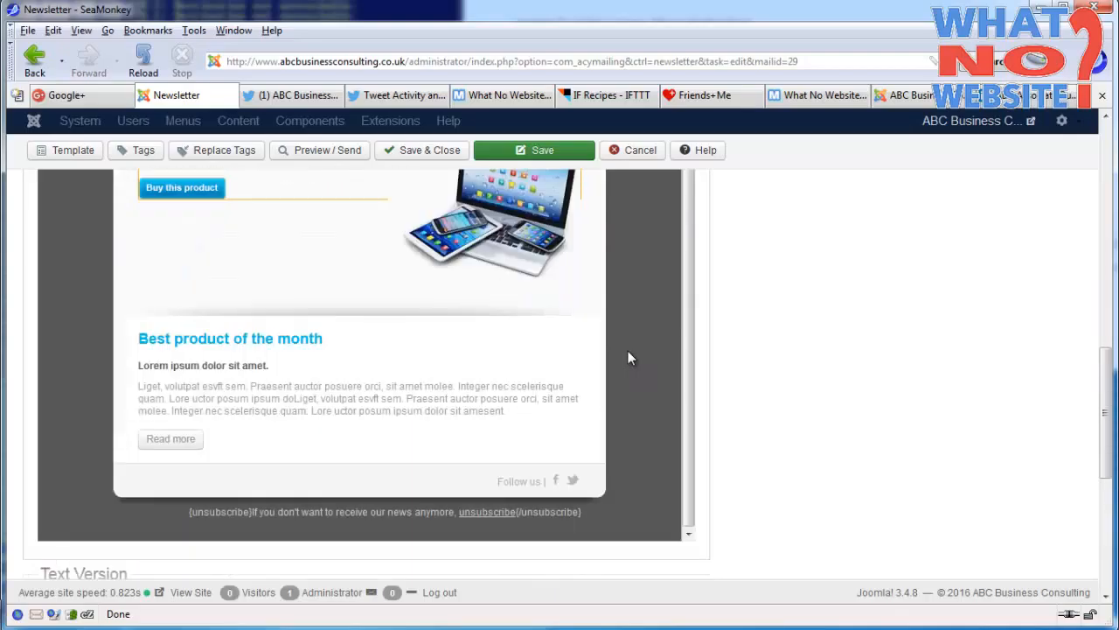
pyautogui.scroll(4, 628, 351)
pyautogui.scroll(3, 628, 351)
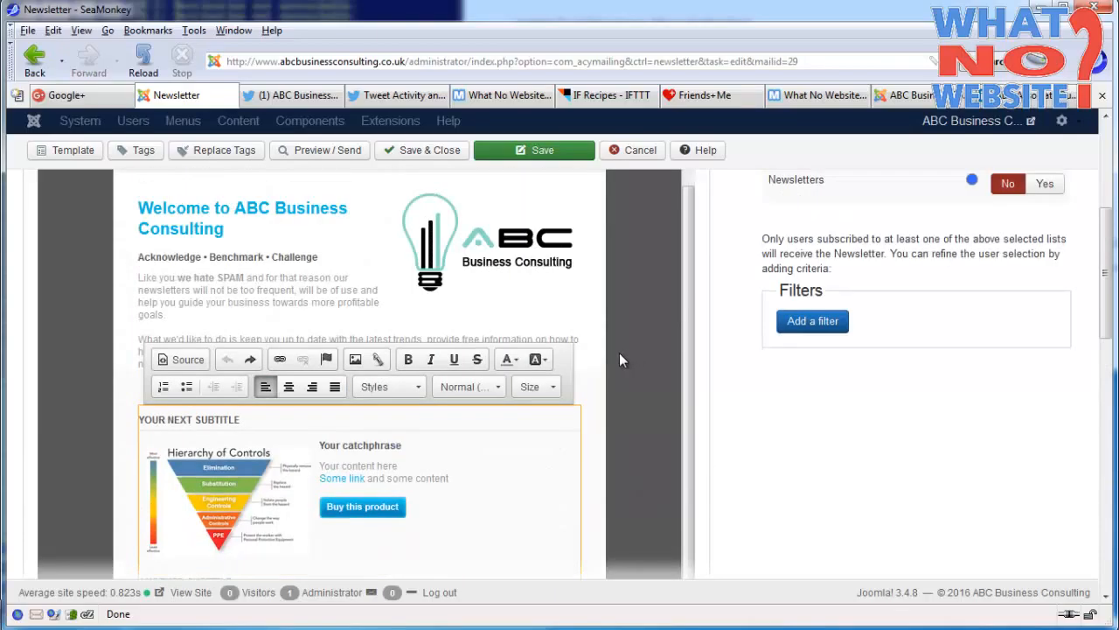
pyautogui.click(544, 157)
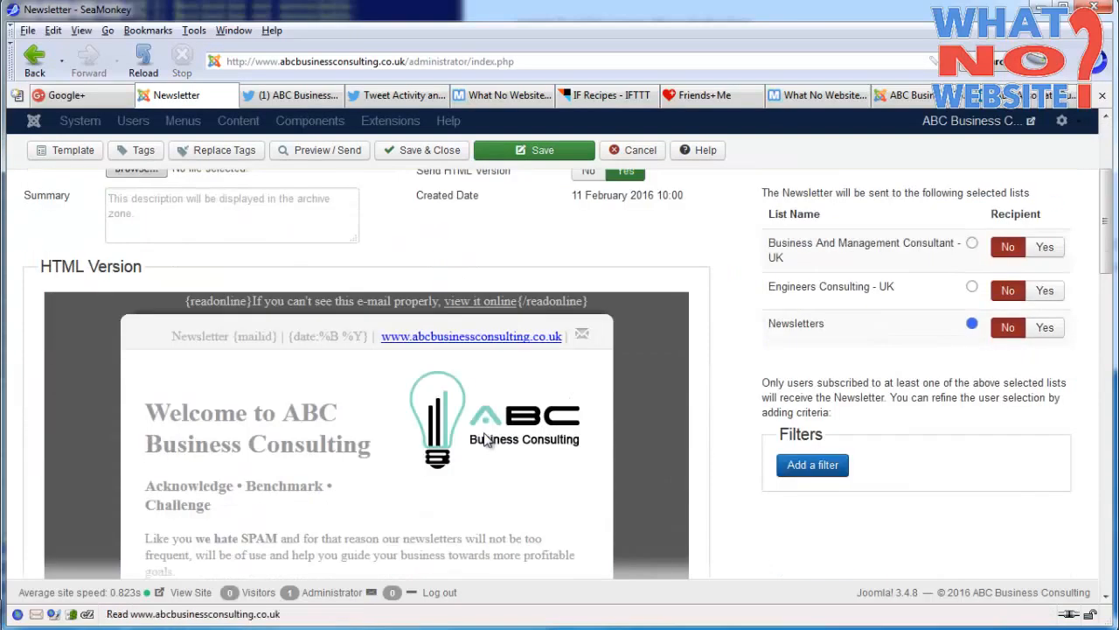
# - Open the "Best product of the month" block for editing and show its HTML source
pyautogui.scroll(-6, 490, 433)
pyautogui.scroll(-3, 487, 440)
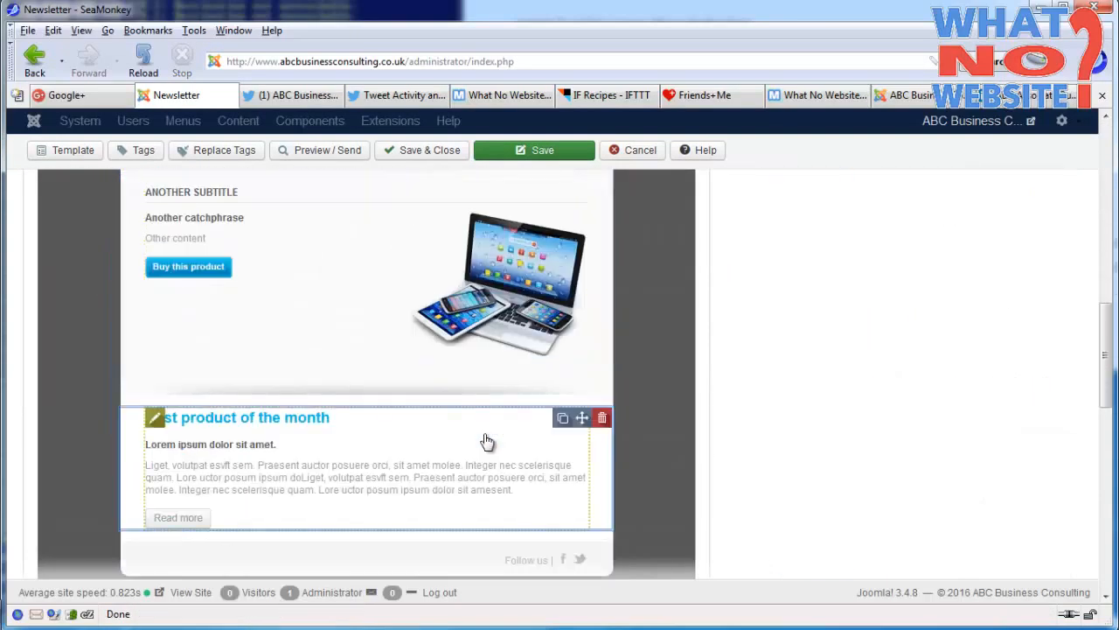
pyautogui.scroll(-2, 487, 440)
pyautogui.click(295, 384)
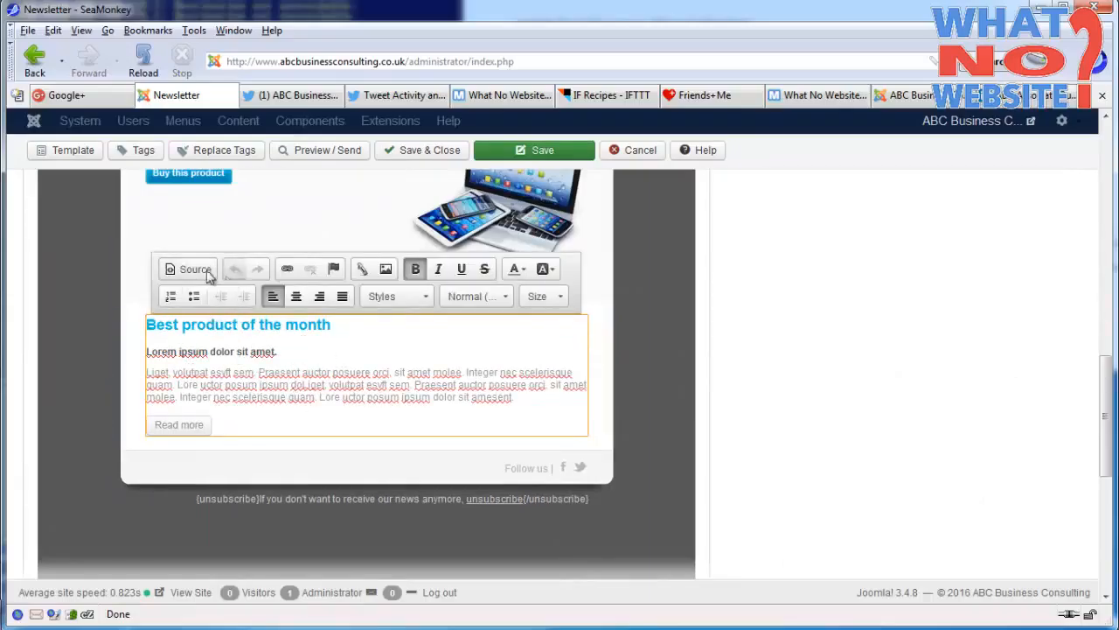
pyautogui.click(175, 271)
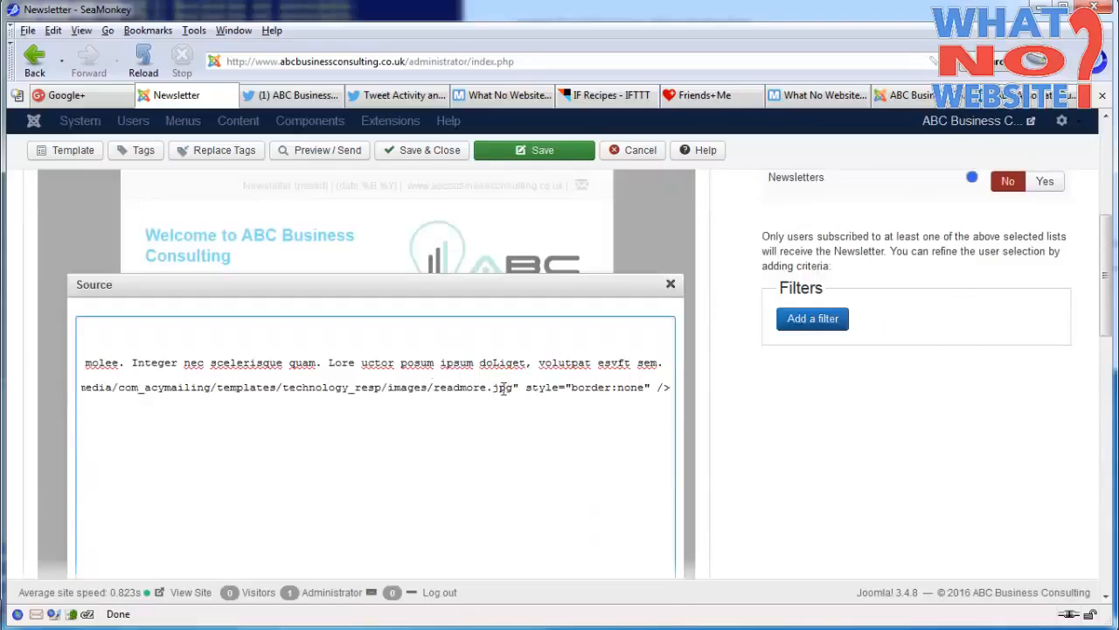
# - Copy the complete "read more" img tag from the block's source and close the source without changing it
pyautogui.moveTo(467, 391); pyautogui.dragTo(226, 385)
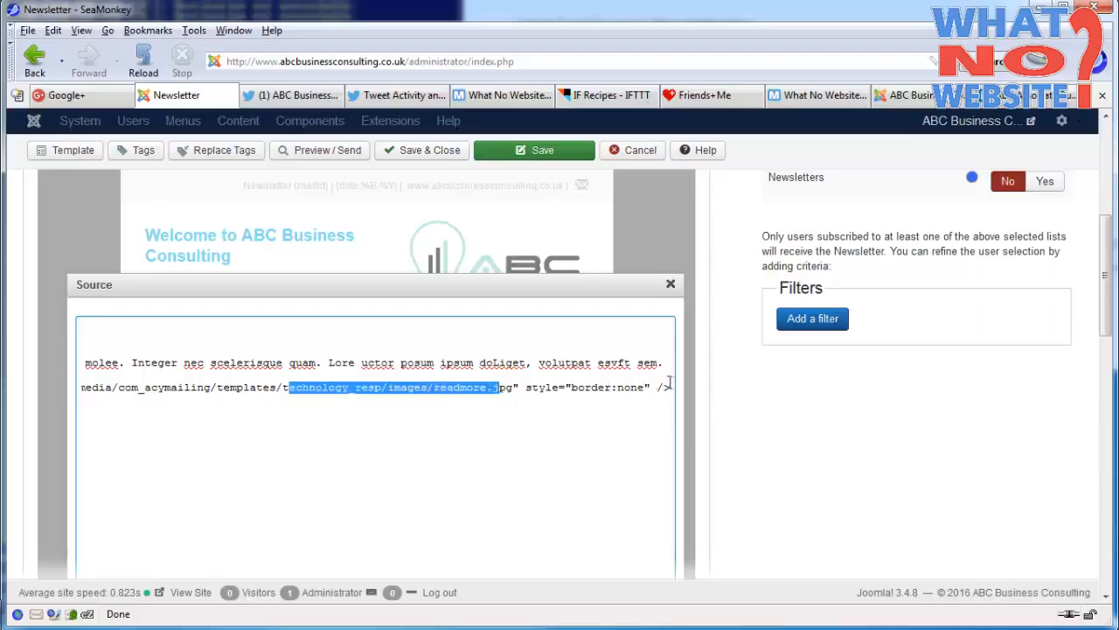
pyautogui.moveTo(674, 387); pyautogui.dragTo(173, 383)
pyautogui.hotkey('shift', 'Left')
pyautogui.hotkey('shift', 'Left')
pyautogui.hotkey('shift', 'Left')
pyautogui.hotkey('shift', 'Left')
pyautogui.hotkey('shift', 'Left')
pyautogui.hotkey('shift', 'Left')
pyautogui.hotkey('shift', 'Left')
pyautogui.hotkey('shift', 'Left')
pyautogui.hotkey('shift', 'Left')
pyautogui.hotkey('shift', 'Left')
pyautogui.hotkey('shift', 'Left')
pyautogui.hotkey('shift', 'Left')
pyautogui.hotkey('shift', 'Left')
pyautogui.hotkey('shift', 'Left')
pyautogui.hotkey('shift', 'Left')
pyautogui.hotkey('shift', 'Left')
pyautogui.hotkey('shift', 'Left')
pyautogui.hotkey('shift', 'Left')
pyautogui.hotkey('shift', 'Left')
pyautogui.hotkey('shift', 'Left')
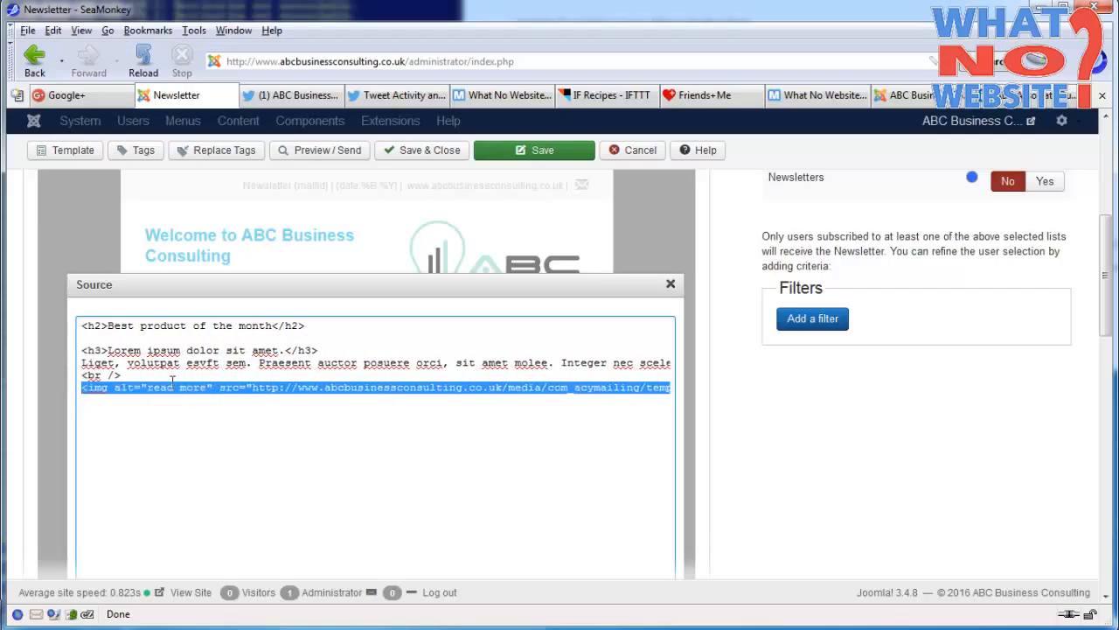
pyautogui.hotkey('shift', 'Right')
pyautogui.hotkey('shift', 'Right')
pyautogui.hotkey('shift', 'Right')
pyautogui.hotkey('shift', 'Right')
pyautogui.hotkey('shift', 'Right')
pyautogui.hotkey('shift', 'Right')
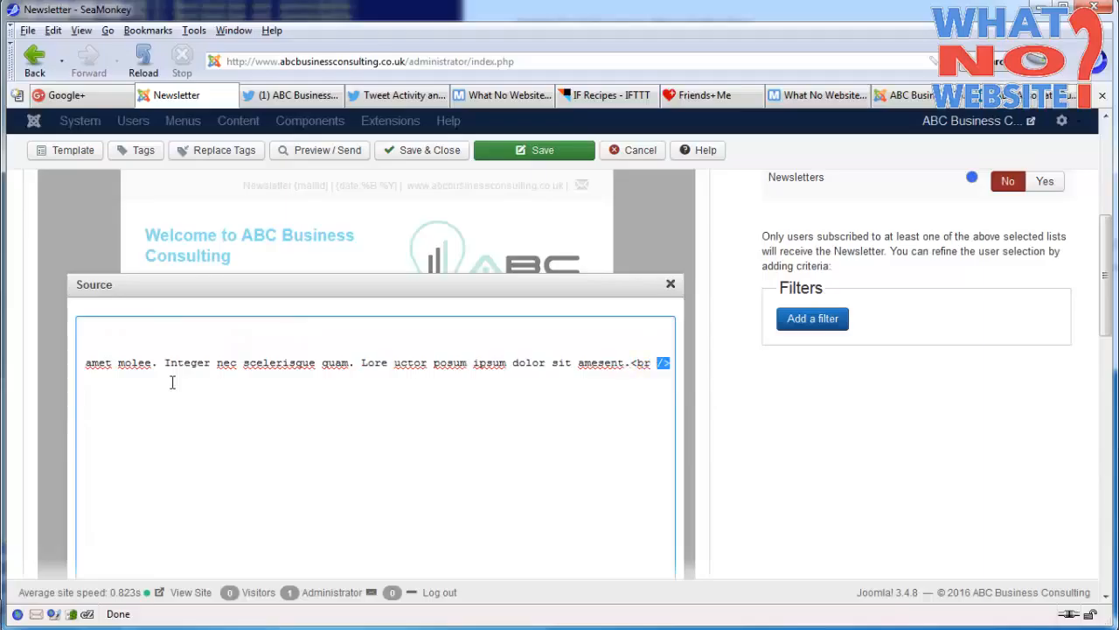
pyautogui.hotkey('shift', 'Right')
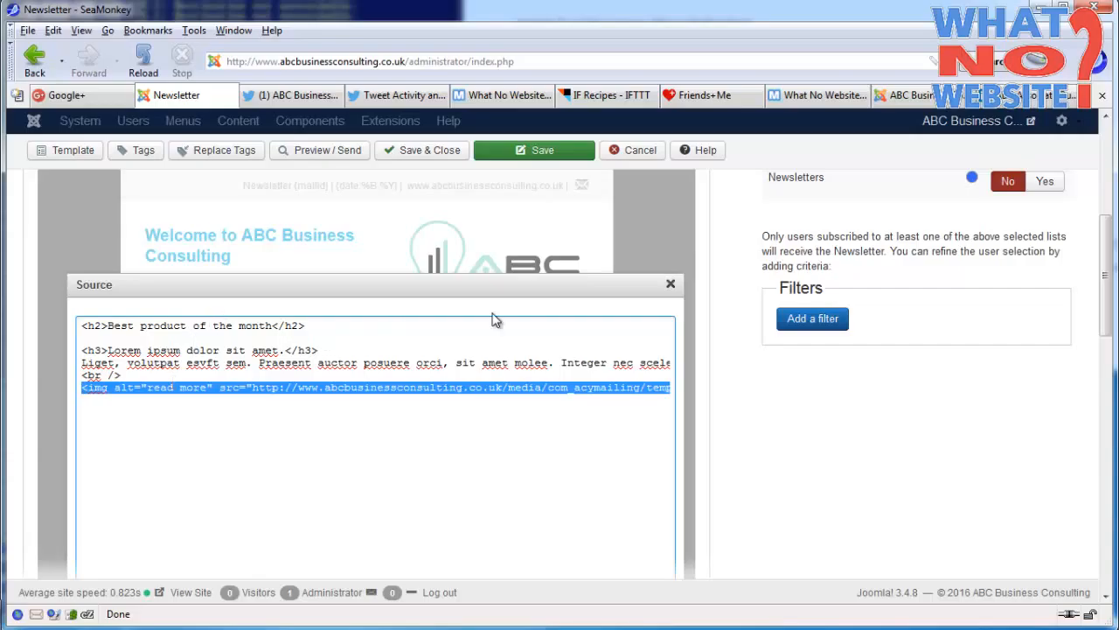
pyautogui.click(670, 286)
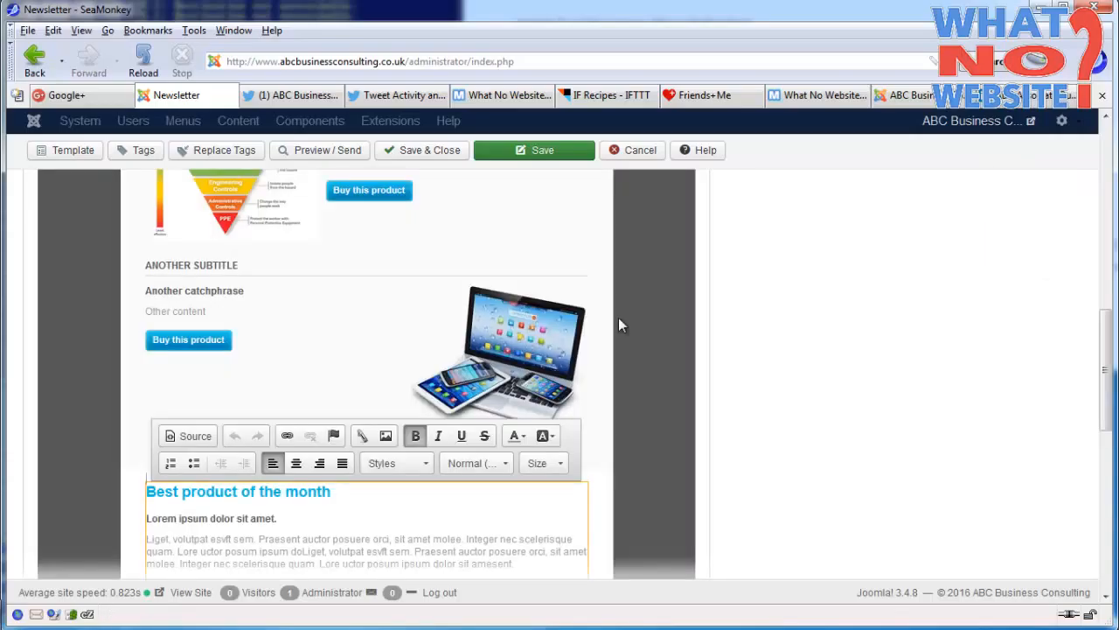
# - Open the "Your Next subtitle" block for editing, view its HTML source and close the source without changes
pyautogui.scroll(2, 581, 351)
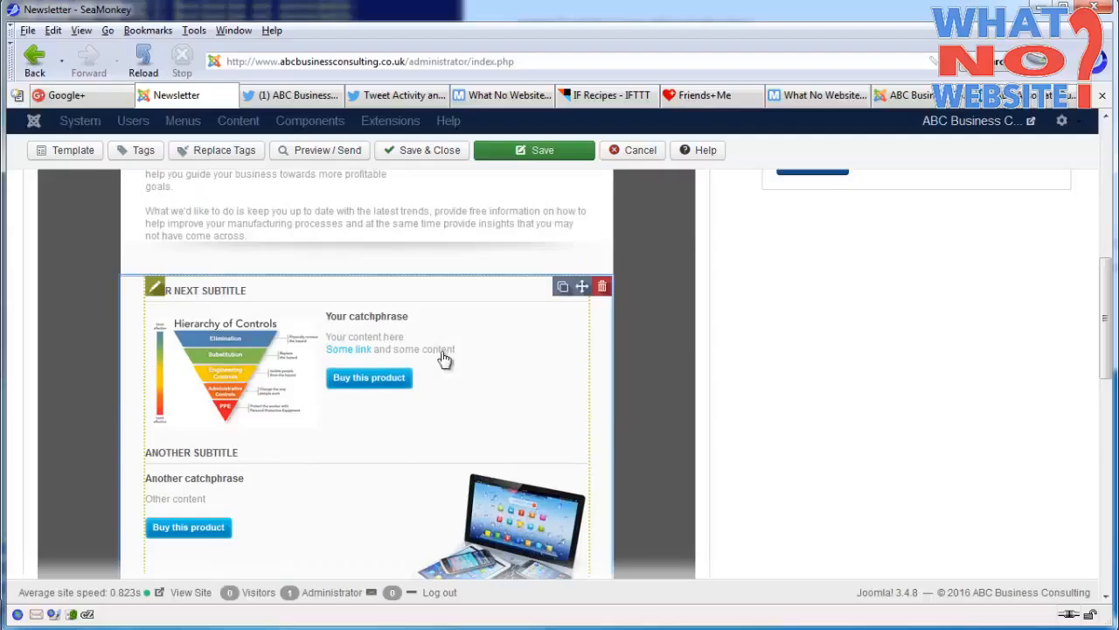
pyautogui.click(371, 321)
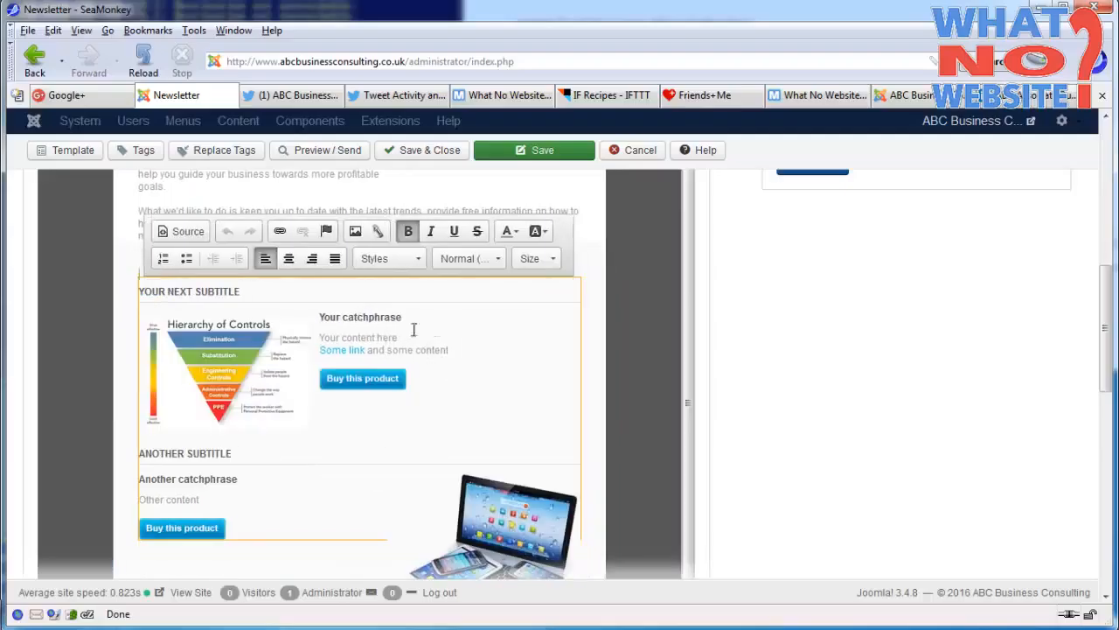
pyautogui.click(348, 319)
pyautogui.click(185, 232)
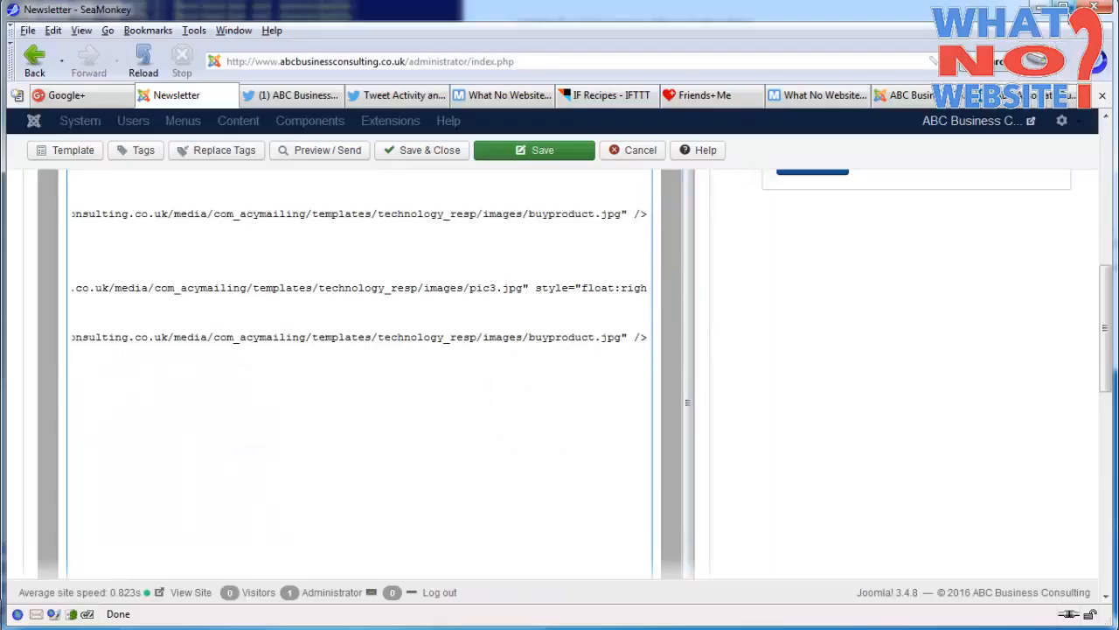
pyautogui.click(1064, 6)
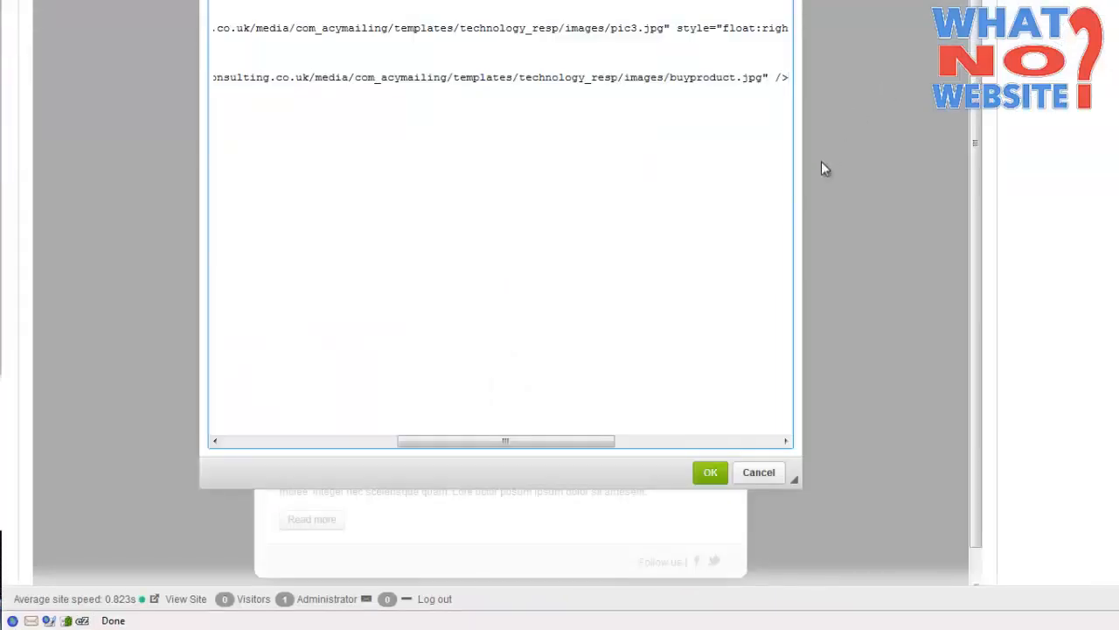
pyautogui.scroll(5, 1006, 206)
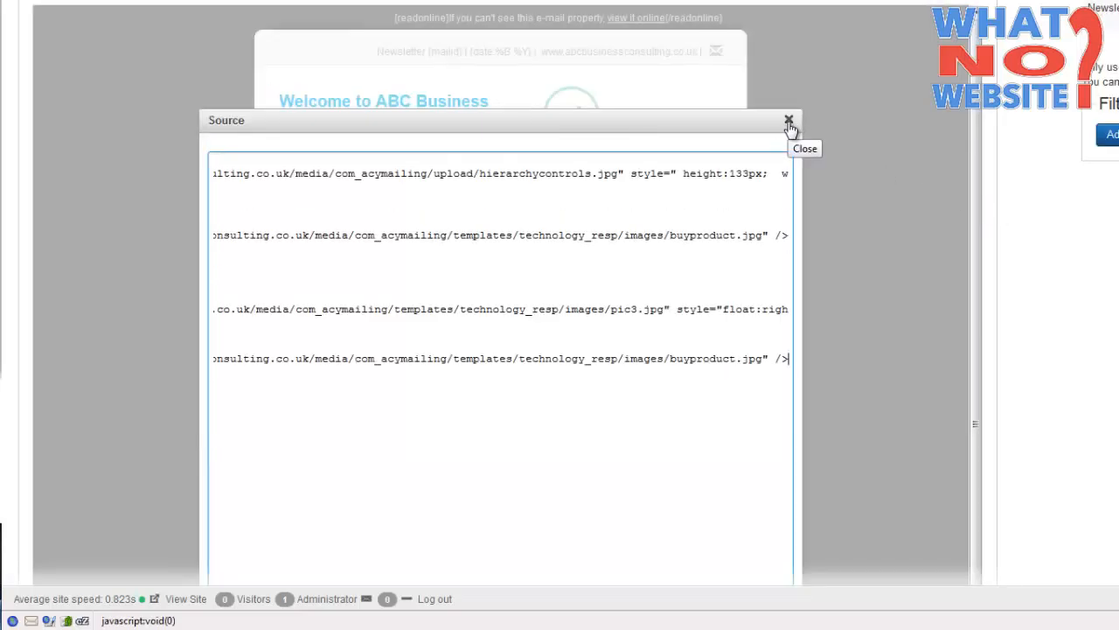
pyautogui.click(789, 122)
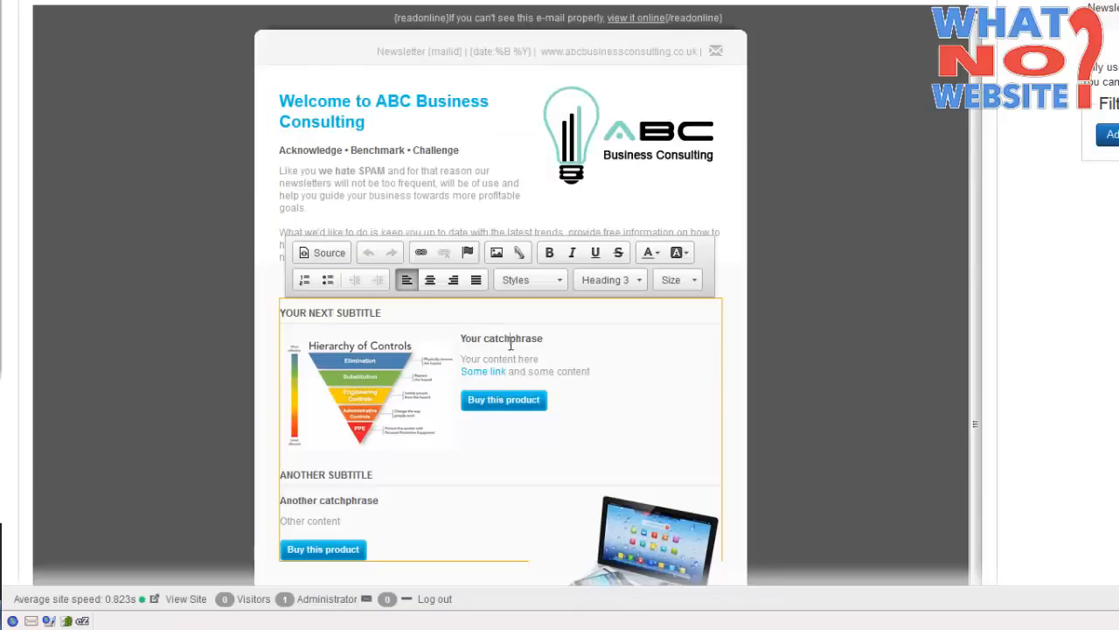
# - Replace the last "buy this product" img tag in the subtitle block's source with the copied "read more" tag and apply it
pyautogui.click(324, 253)
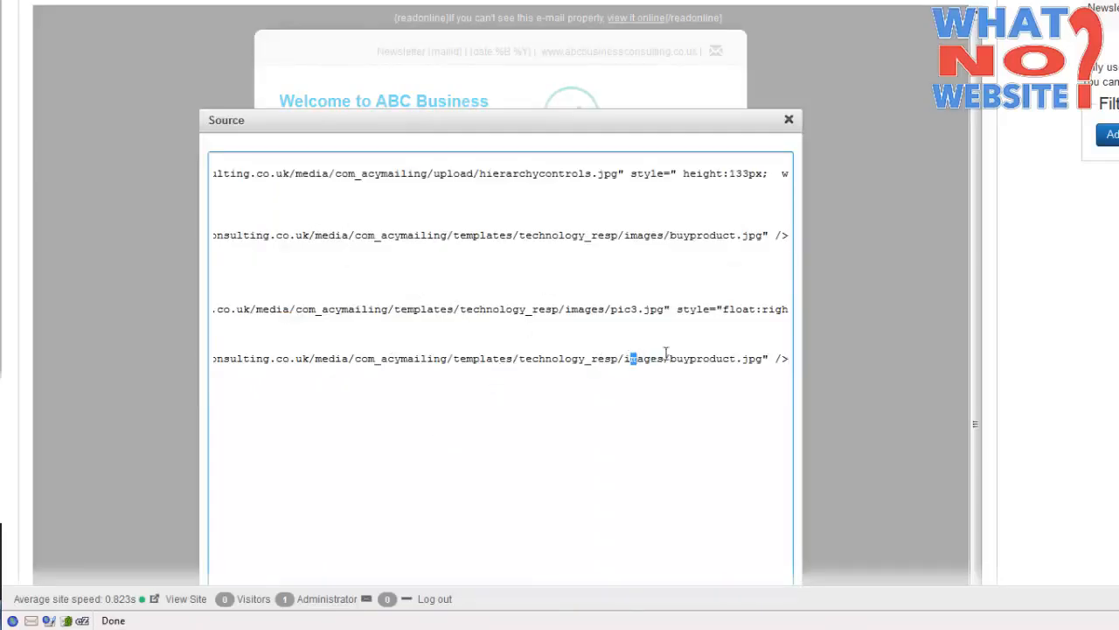
pyautogui.moveTo(666, 353); pyautogui.dragTo(712, 360)
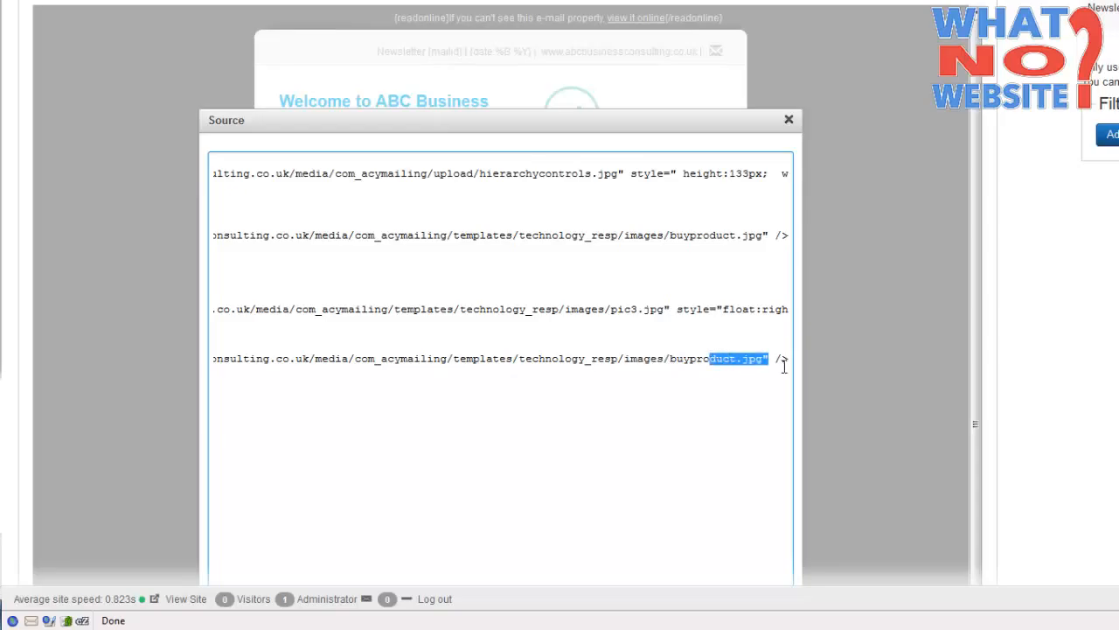
pyautogui.moveTo(790, 360); pyautogui.dragTo(180, 373)
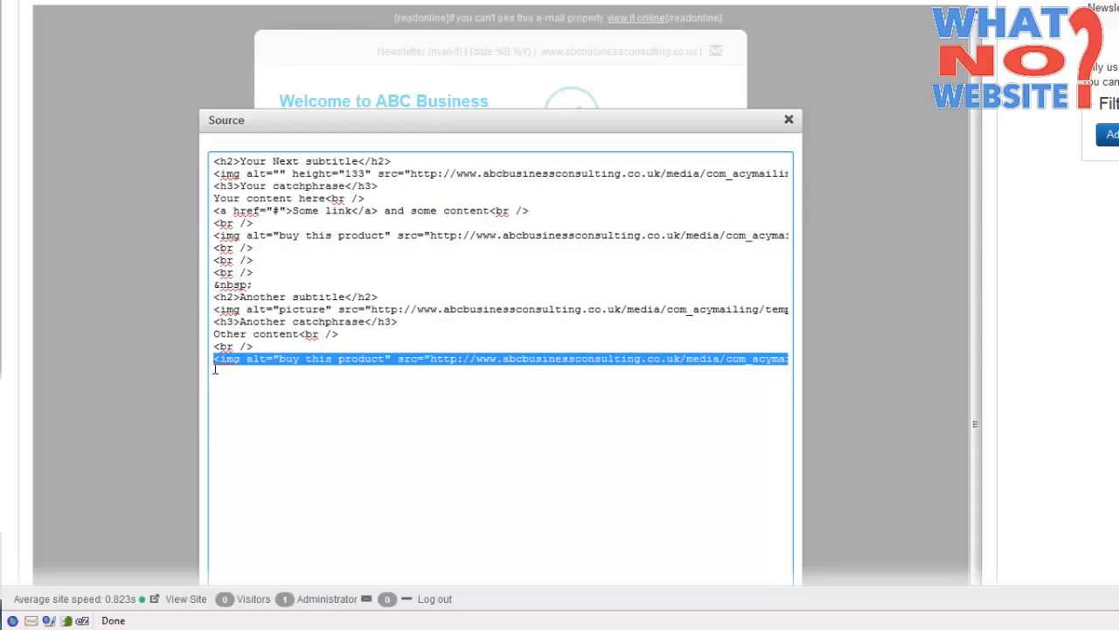
pyautogui.rightClick(399, 361)
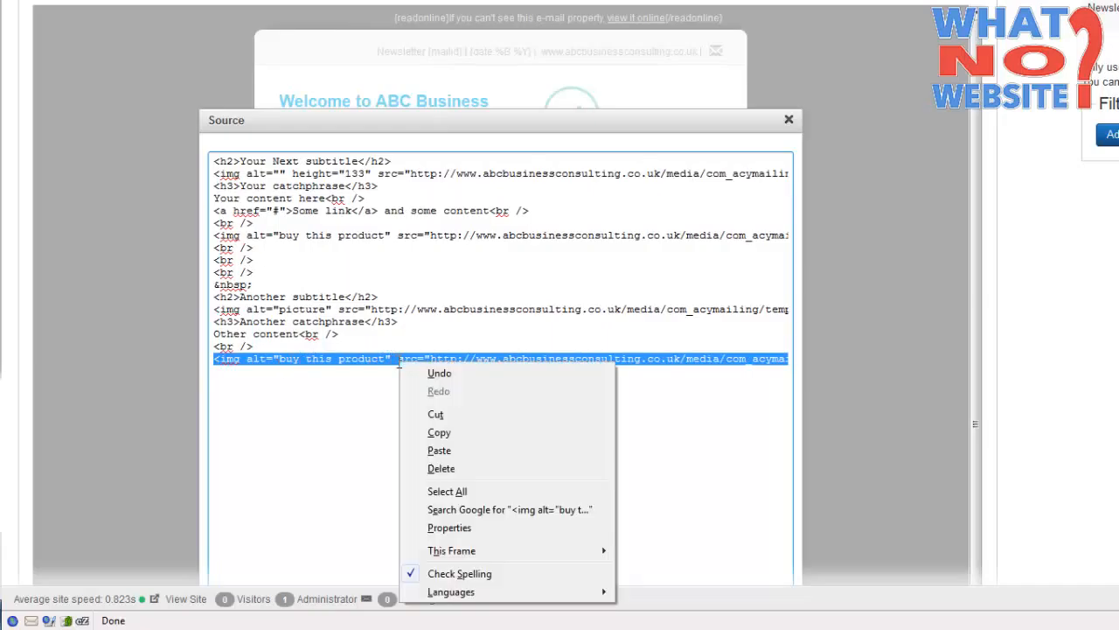
pyautogui.click(459, 449)
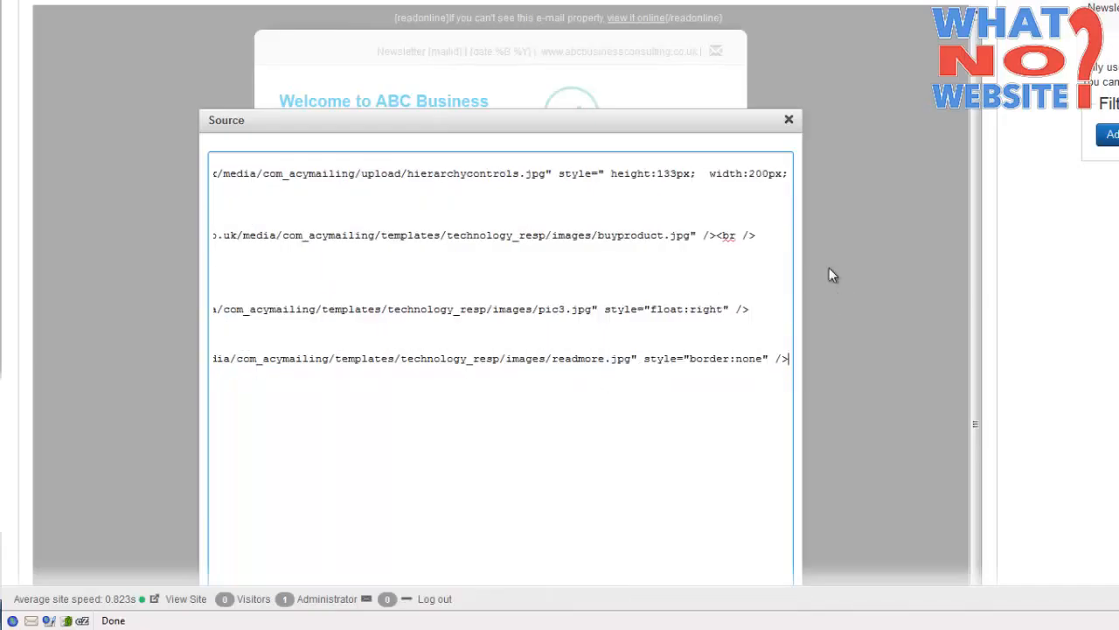
pyautogui.scroll(-1, 827, 255)
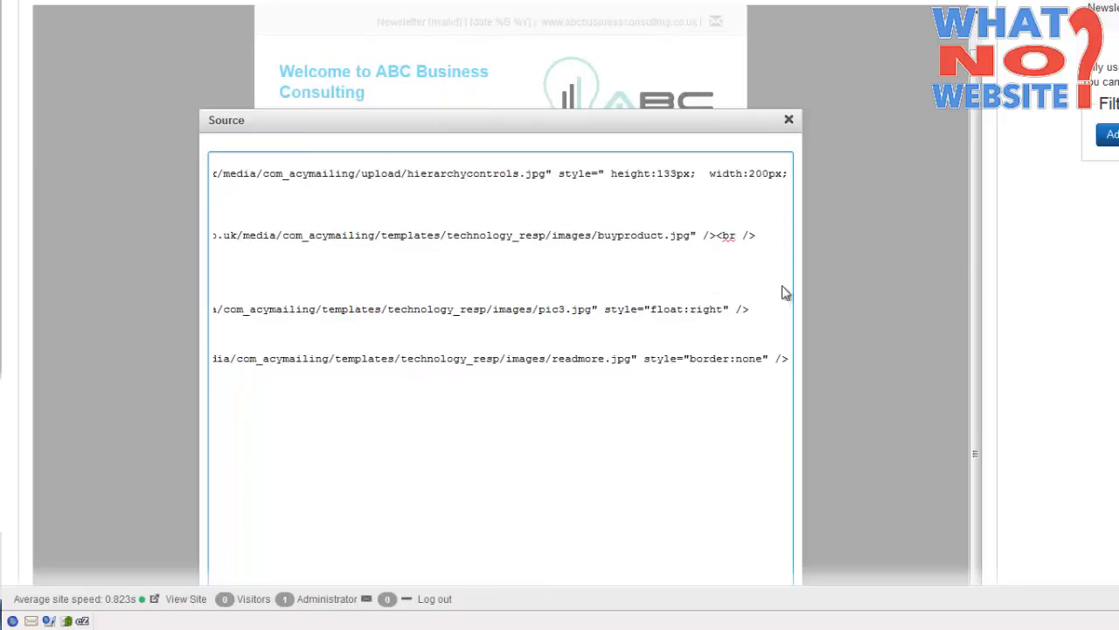
pyautogui.scroll(-5, 785, 293)
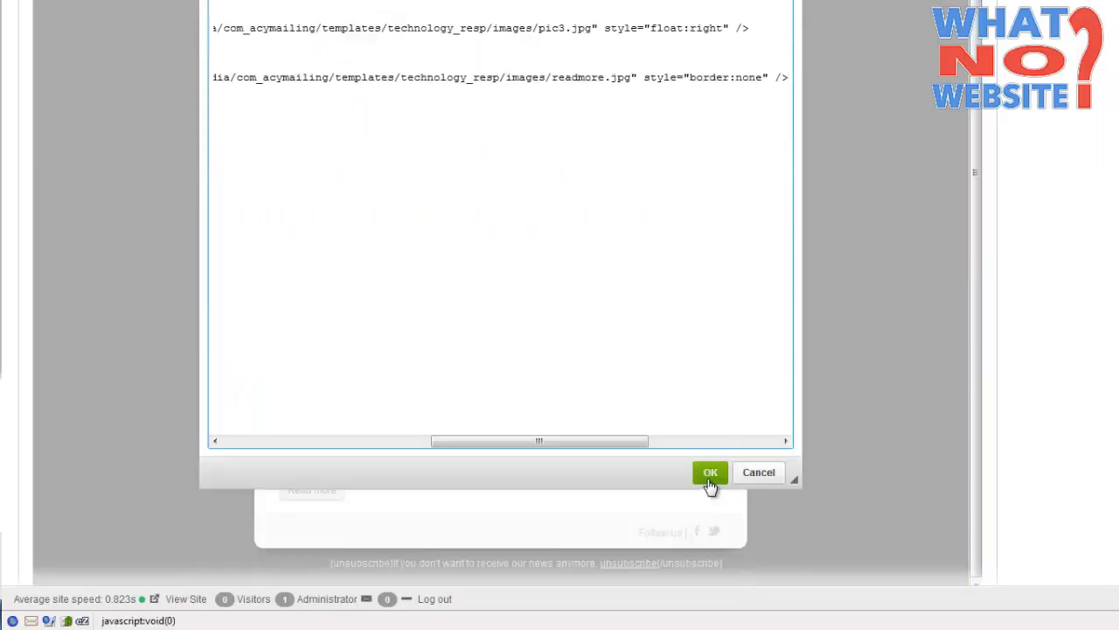
pyautogui.click(710, 473)
# - Move the "Read more" button from under "Another catchphrase" to beside the "Buy this product" button under "Your catchphrase"
pyautogui.scroll(3, 620, 324)
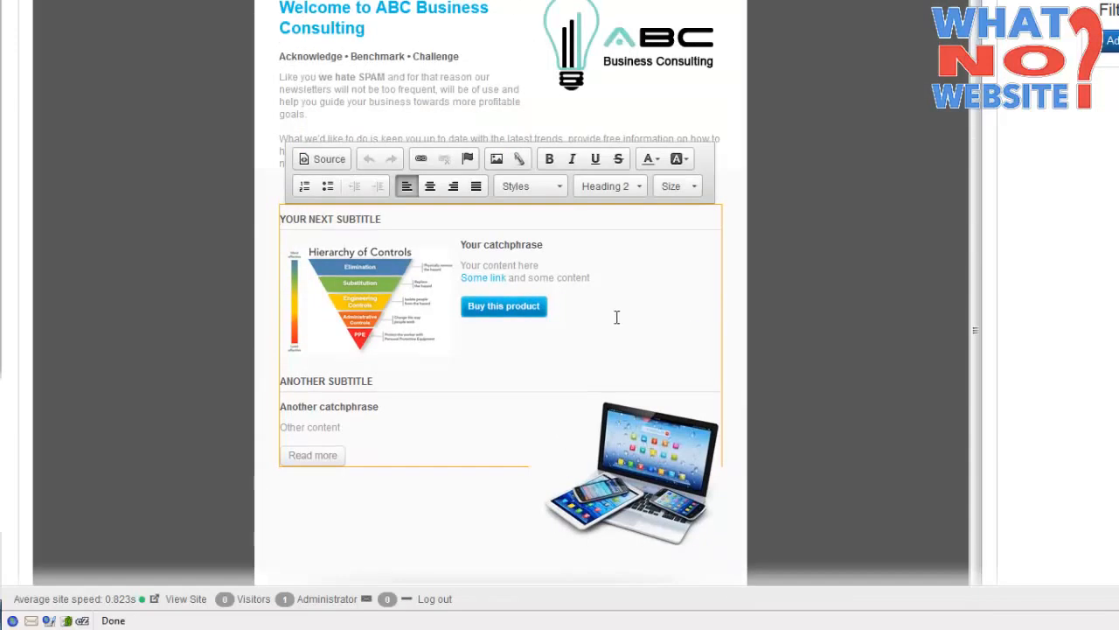
pyautogui.click(588, 279)
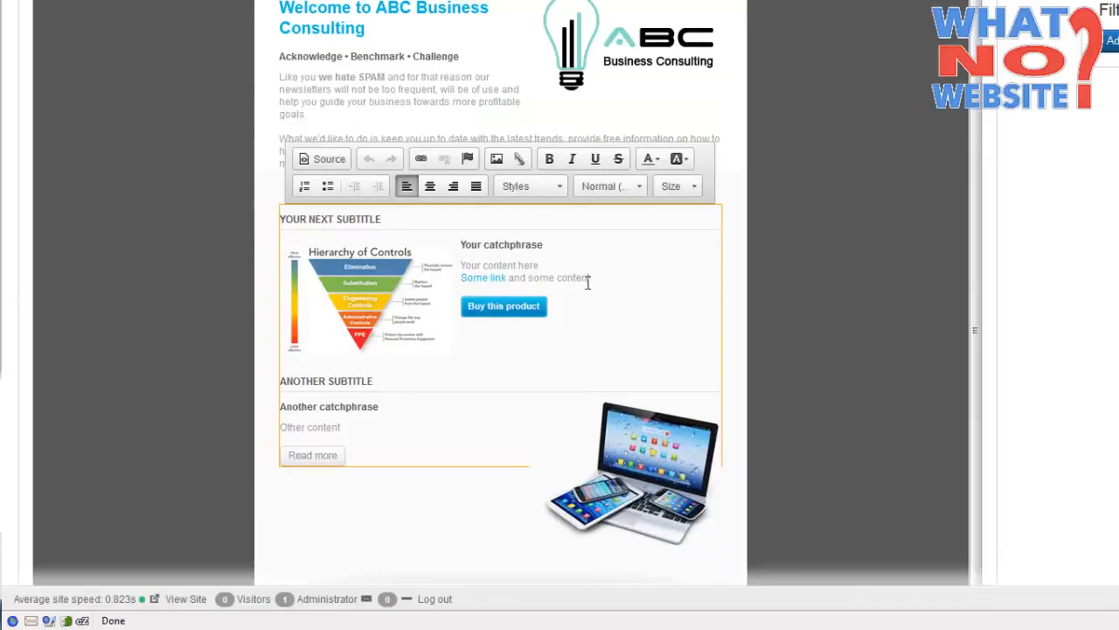
pyautogui.click(327, 454)
pyautogui.moveTo(337, 464); pyautogui.dragTo(595, 307)
# - Delete the "Buy this product" button under "Your catchphrase", leaving only the "Read more" button there
pyautogui.click(535, 314)
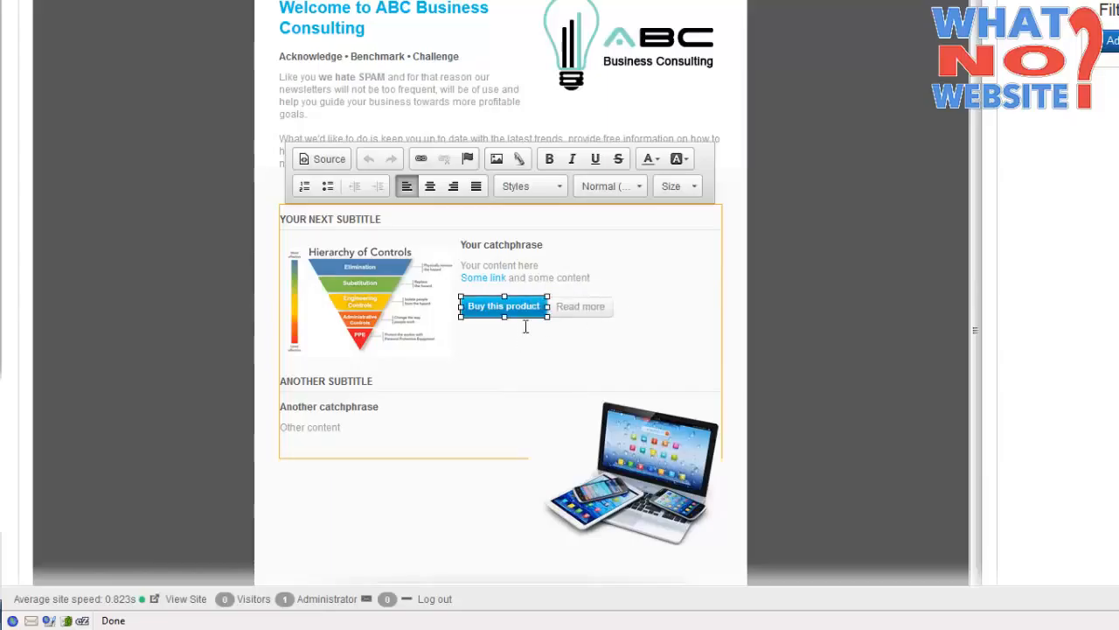
pyautogui.press('Delete')
pyautogui.click(512, 310)
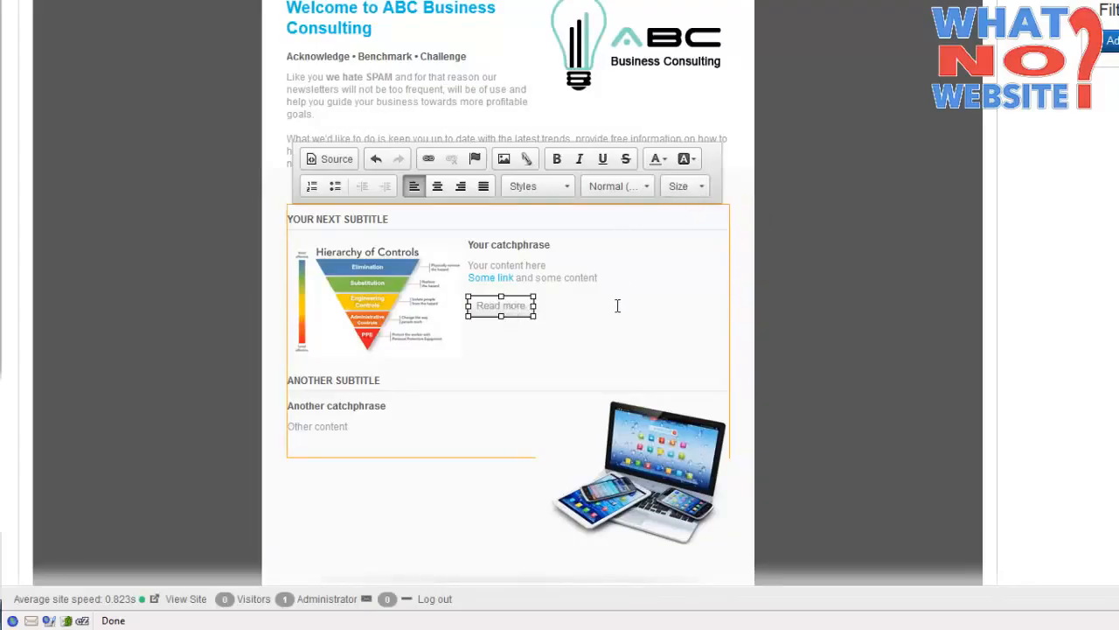
pyautogui.click(591, 297)
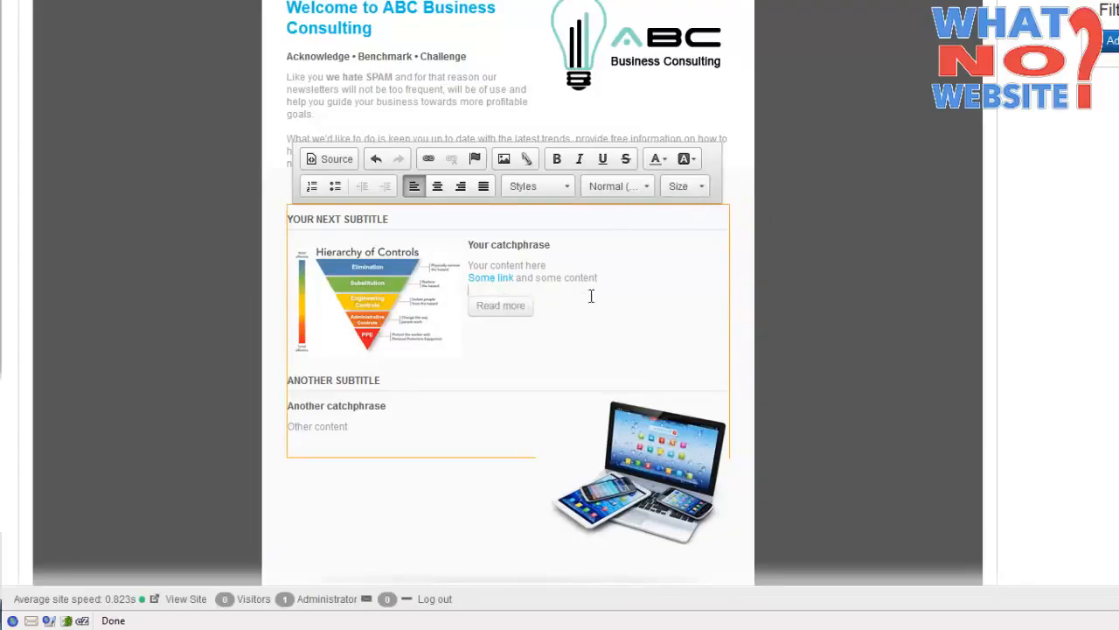
pyautogui.click(516, 316)
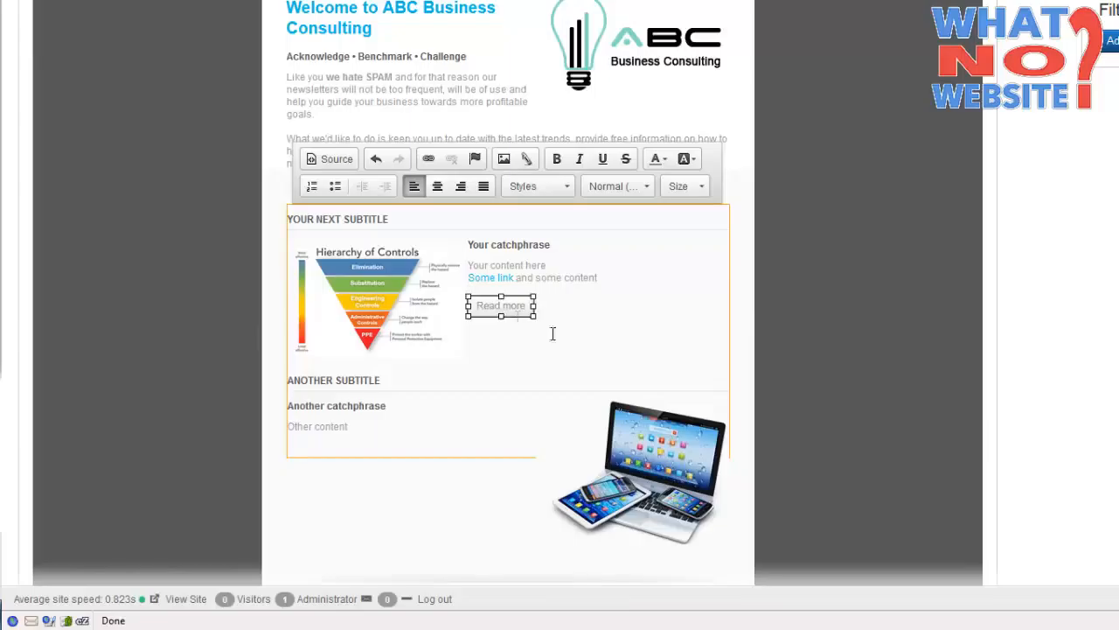
pyautogui.click(429, 160)
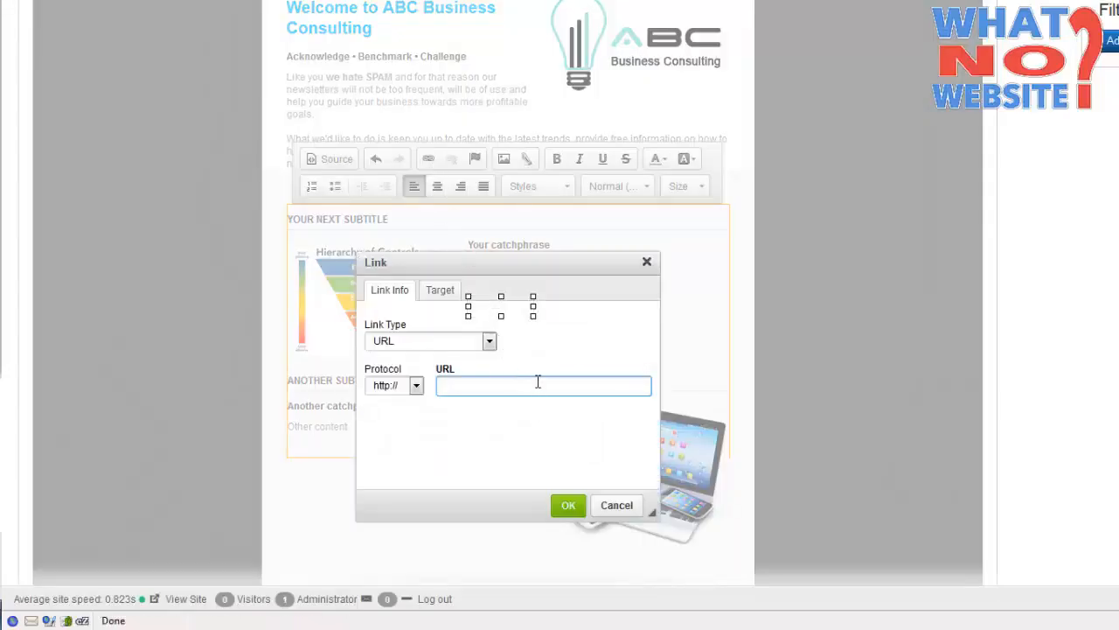
pyautogui.write('www.abcbusinessconsulting.co.uk')
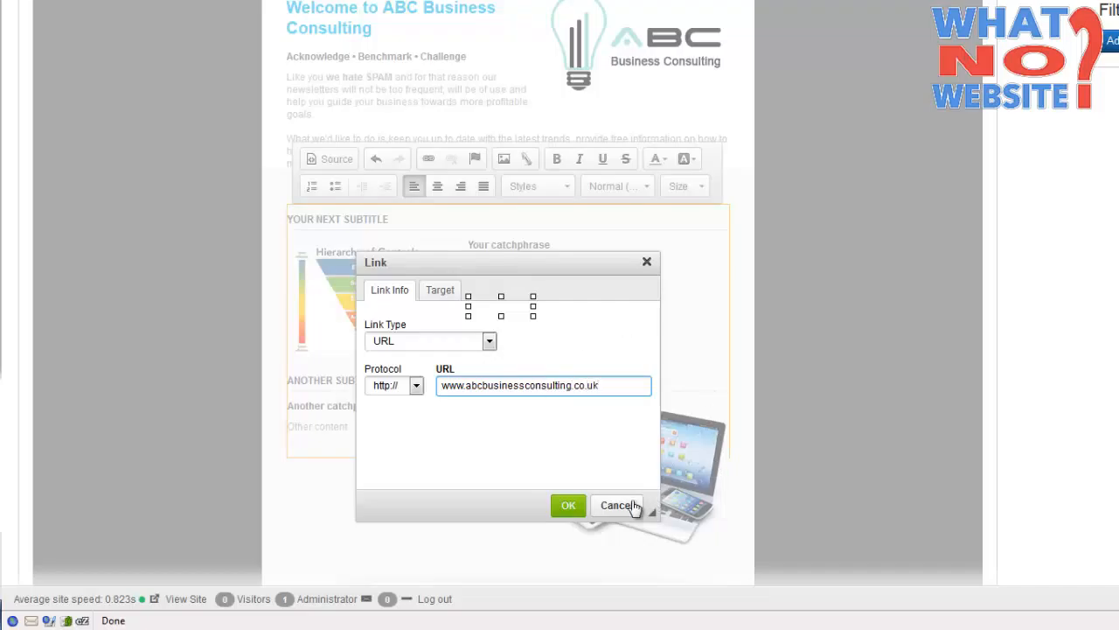
pyautogui.click(570, 512)
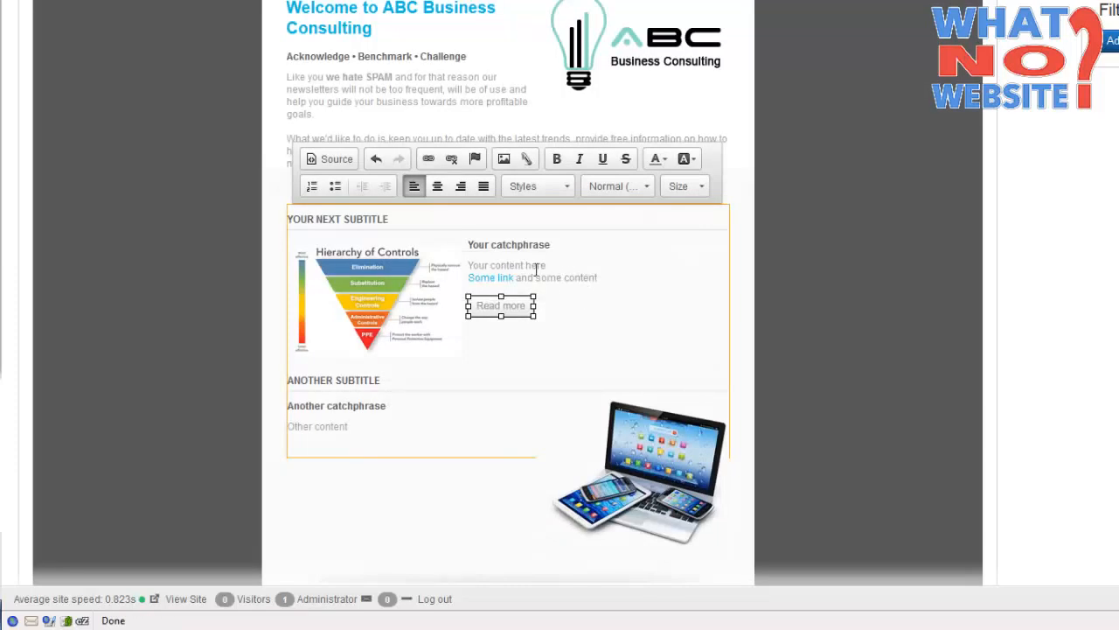
pyautogui.click(535, 269)
pyautogui.moveTo(583, 279); pyautogui.dragTo(542, 263)
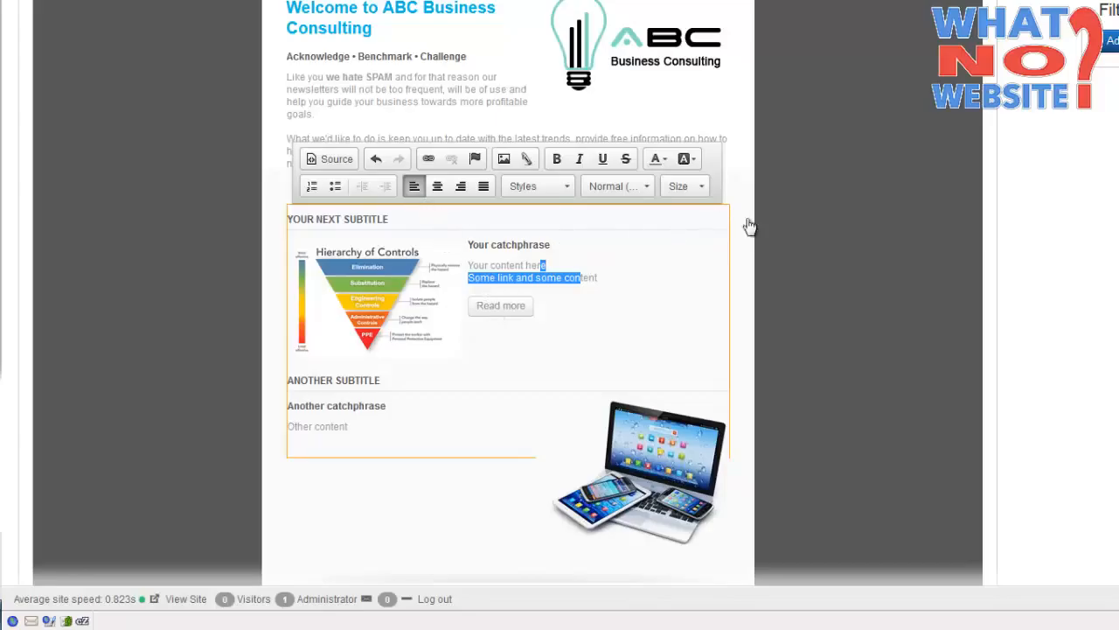
pyautogui.click(821, 232)
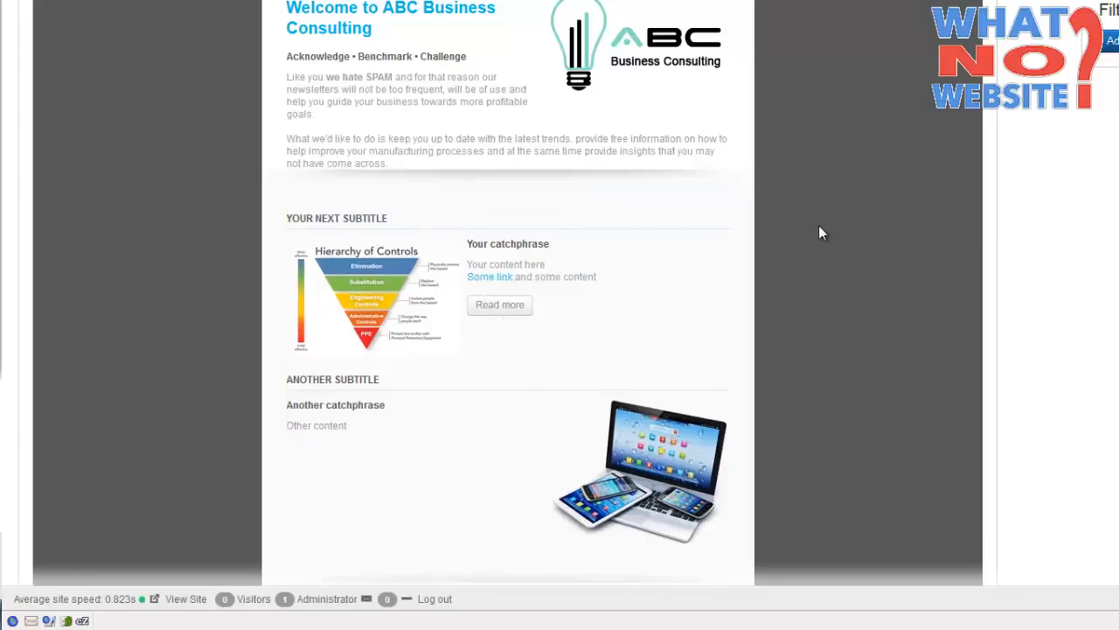
# - Set the "Newsletters" list as a recipient of the newsletter
pyautogui.scroll(-5, 820, 232)
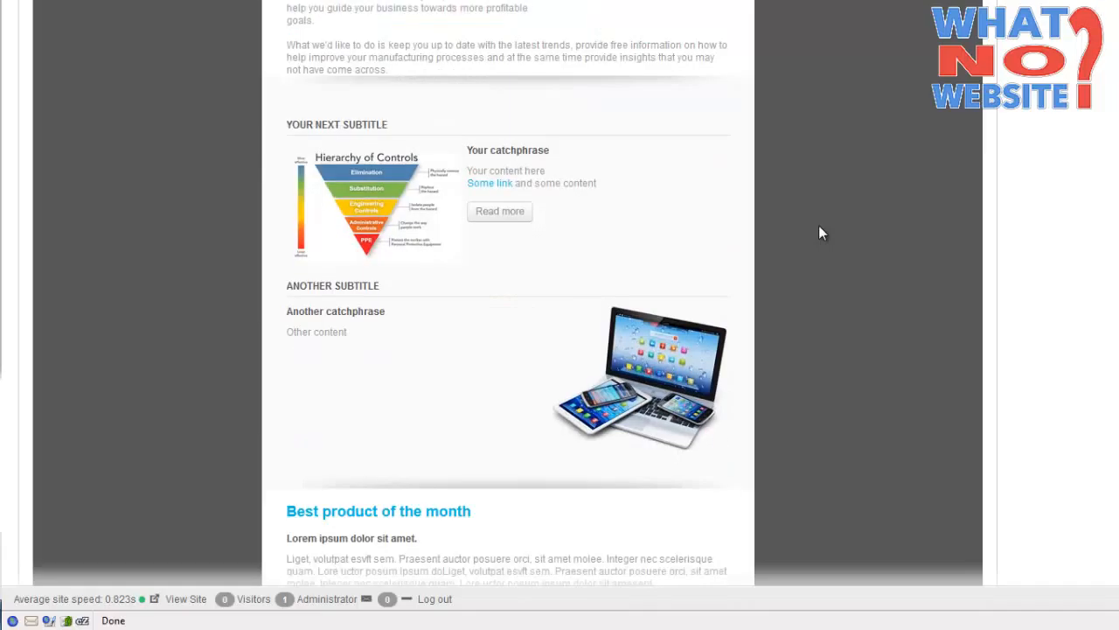
pyautogui.scroll(7, 821, 231)
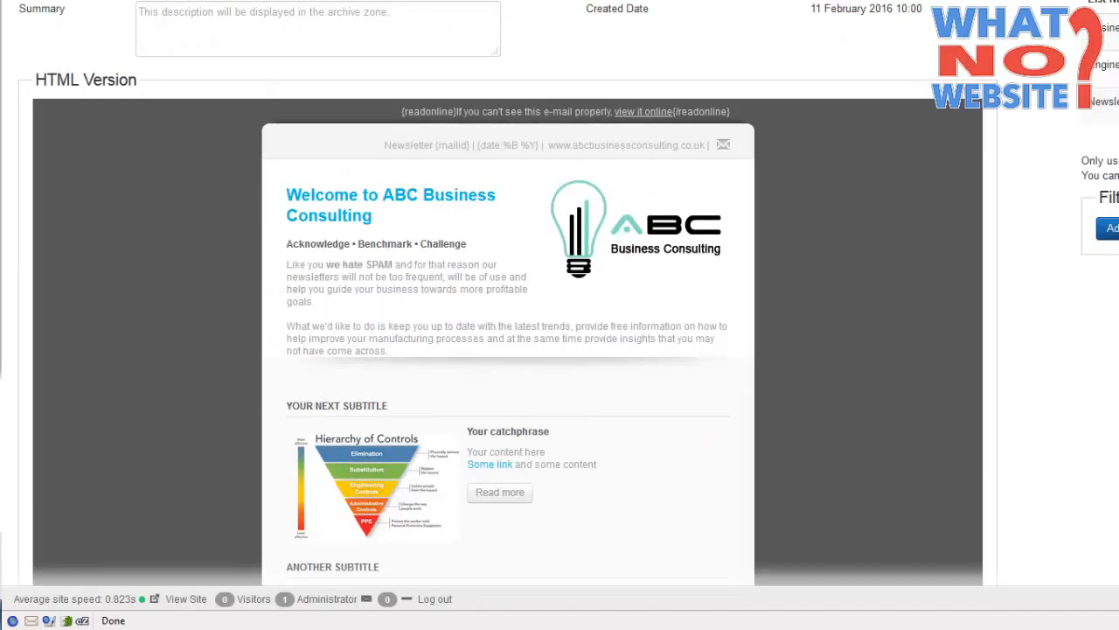
pyautogui.doubleClick(658, 1)
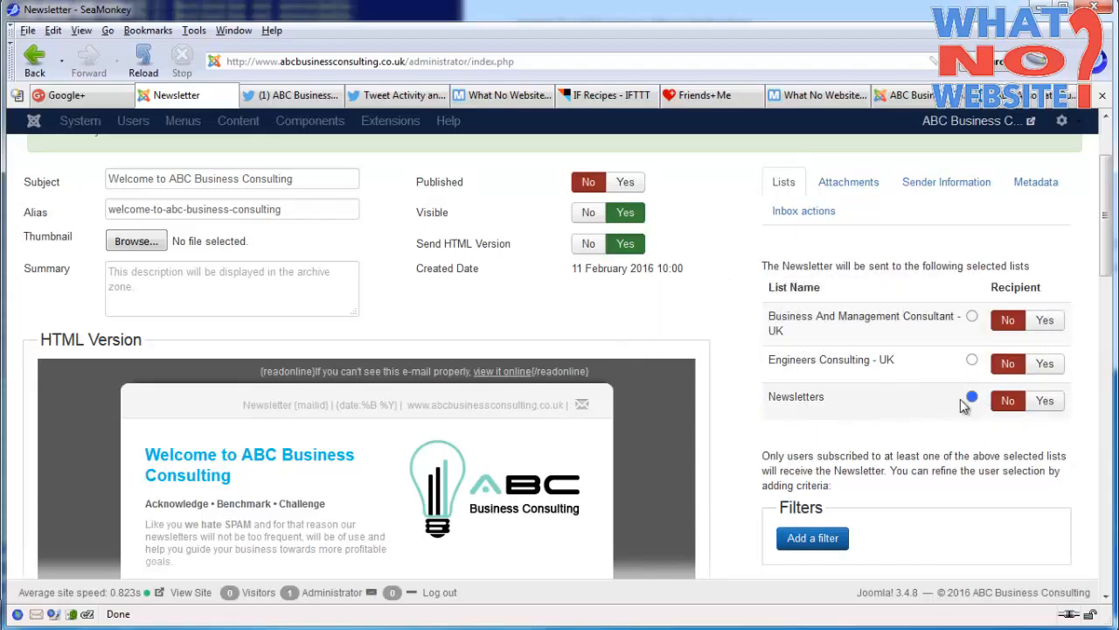
pyautogui.click(1045, 401)
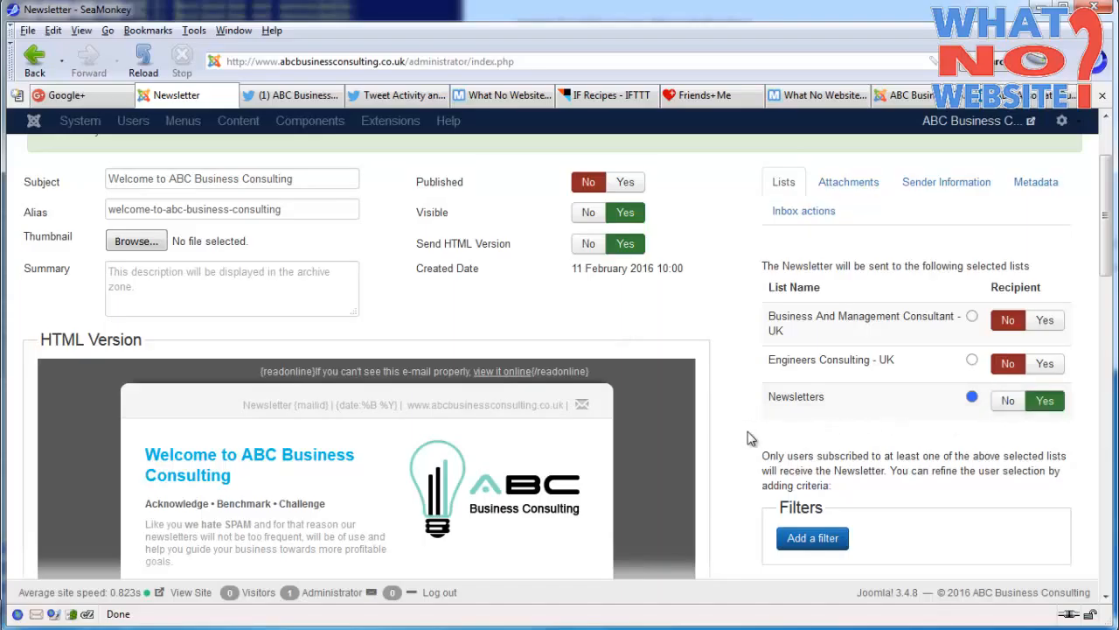
# - Review the newsletter's sender information, covering the from name and address and the reply-to name and address
pyautogui.scroll(3, 745, 389)
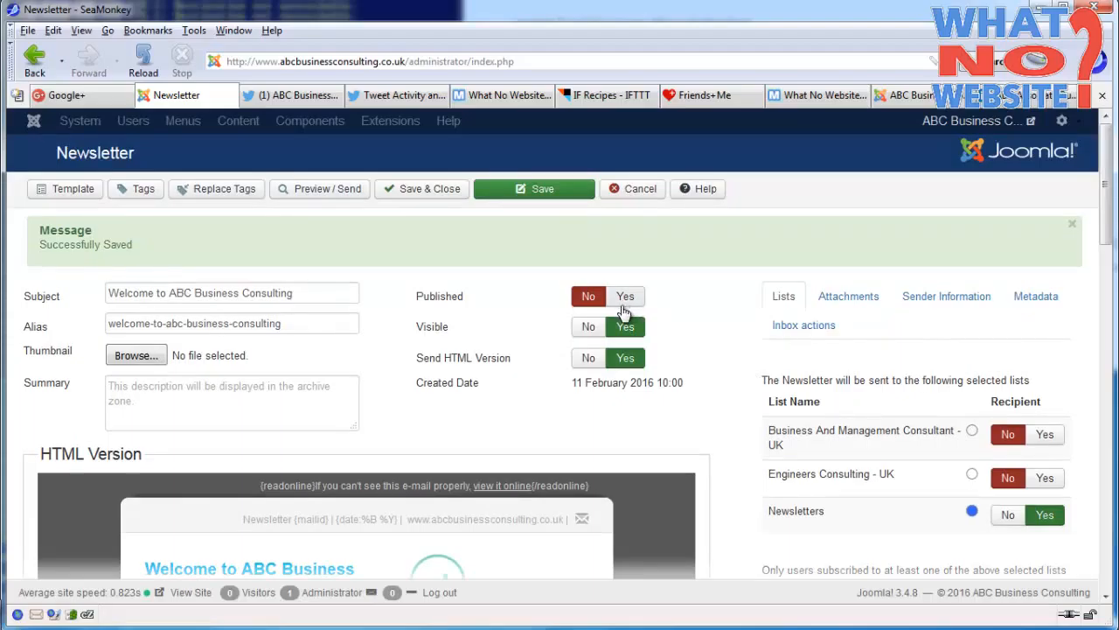
pyautogui.click(967, 302)
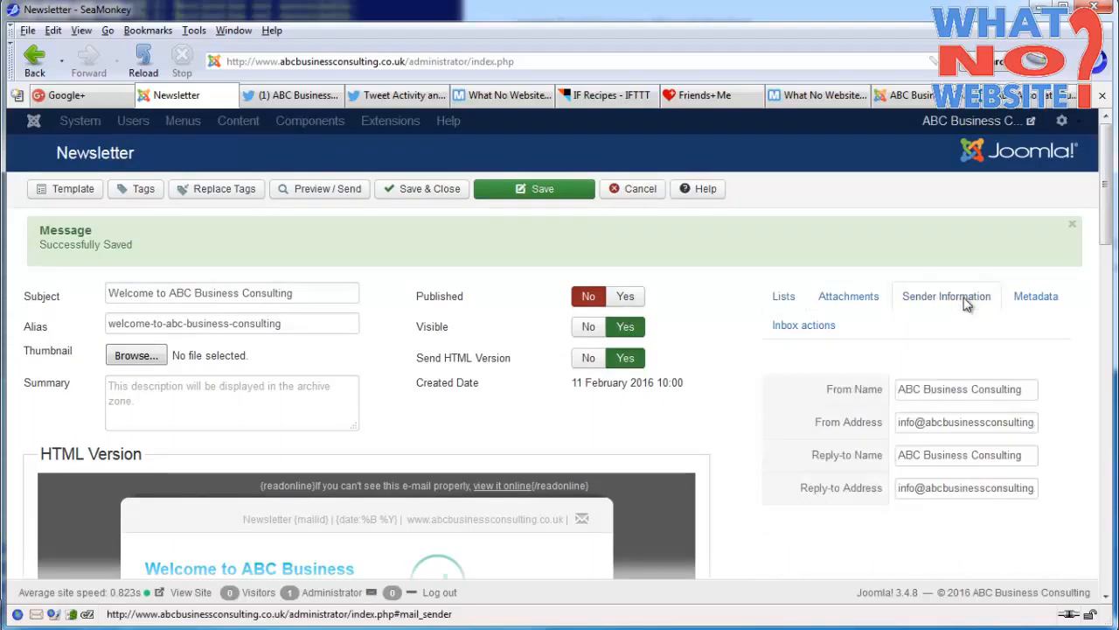
pyautogui.tripleClick(973, 393)
pyautogui.moveTo(975, 423); pyautogui.dragTo(794, 427)
pyautogui.moveTo(952, 457); pyautogui.dragTo(764, 456)
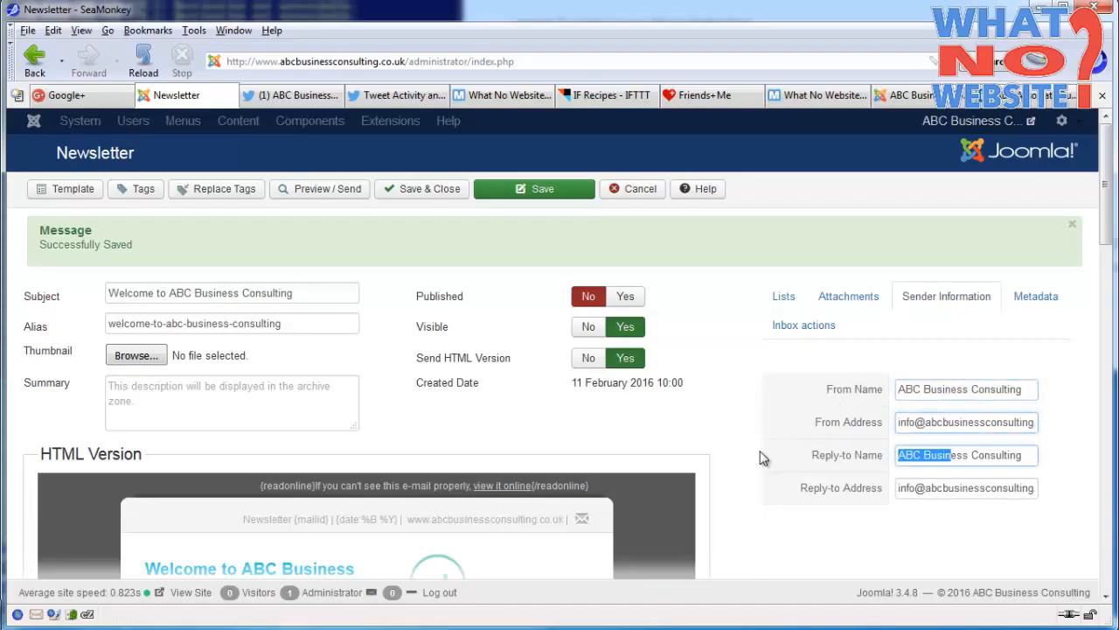
pyautogui.moveTo(938, 490); pyautogui.dragTo(846, 493)
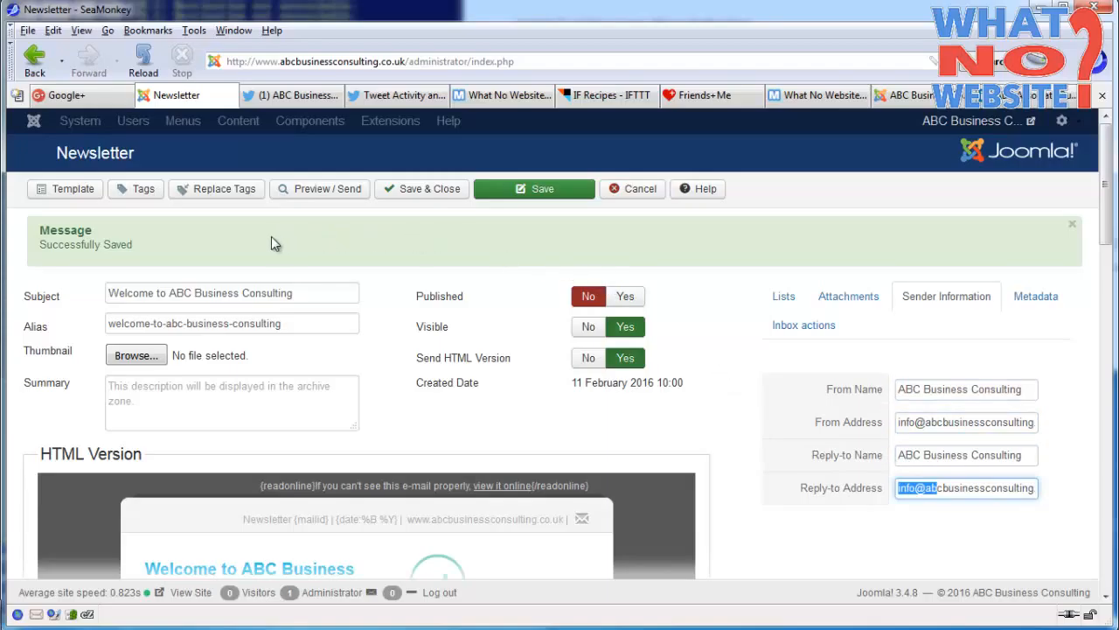
# - Save the newsletter into its send preview and run the spam test, bringing up the report's itemised checks
pyautogui.click(317, 197)
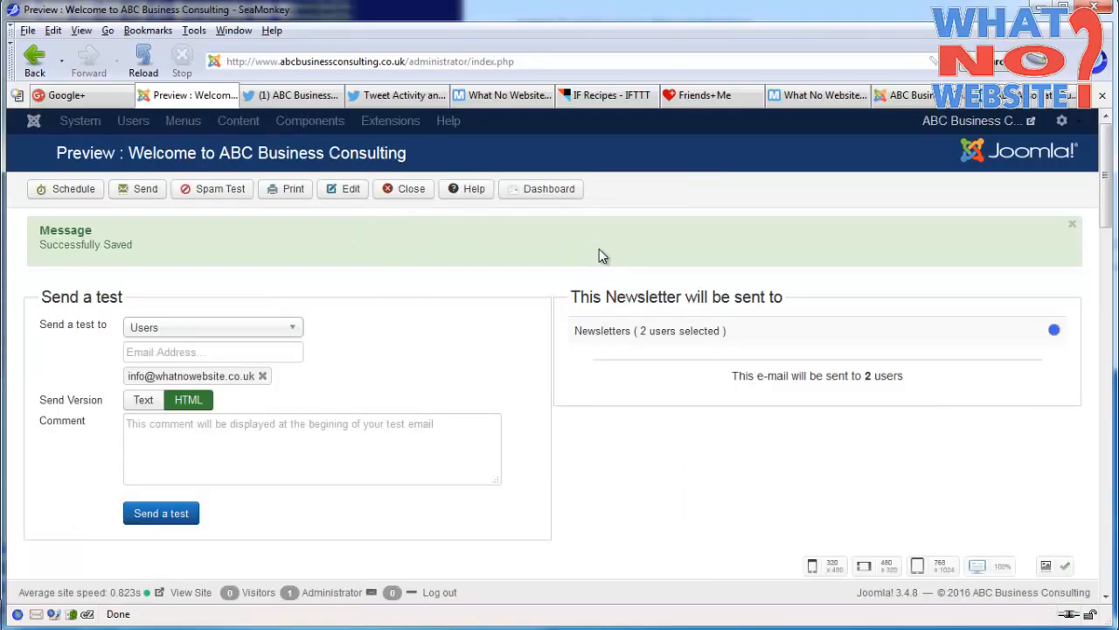
pyautogui.click(223, 193)
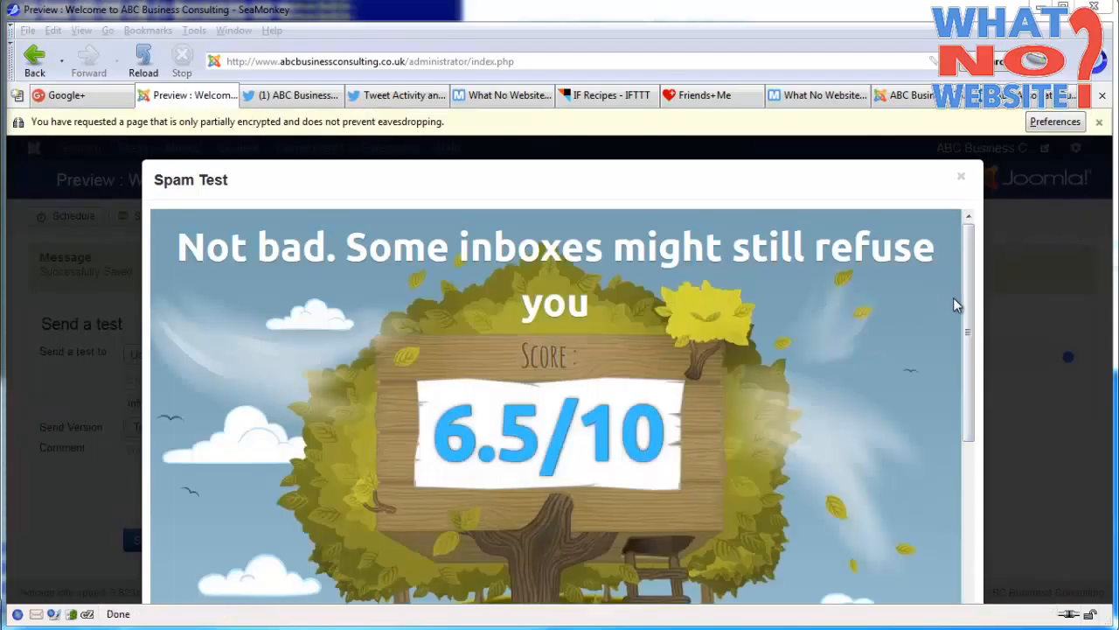
pyautogui.moveTo(968, 312); pyautogui.dragTo(969, 569)
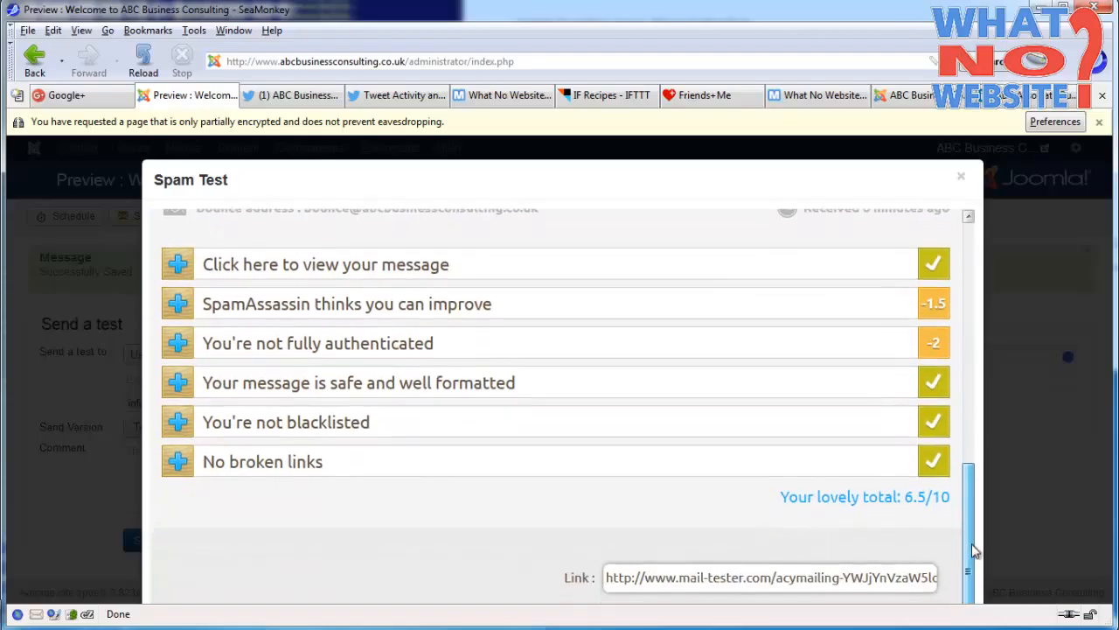
# - Examine the spam test report's authentication, reverse DNS and SpamAssassin details and its overall score, and close the report
pyautogui.click(175, 346)
pyautogui.scroll(-2, 418, 407)
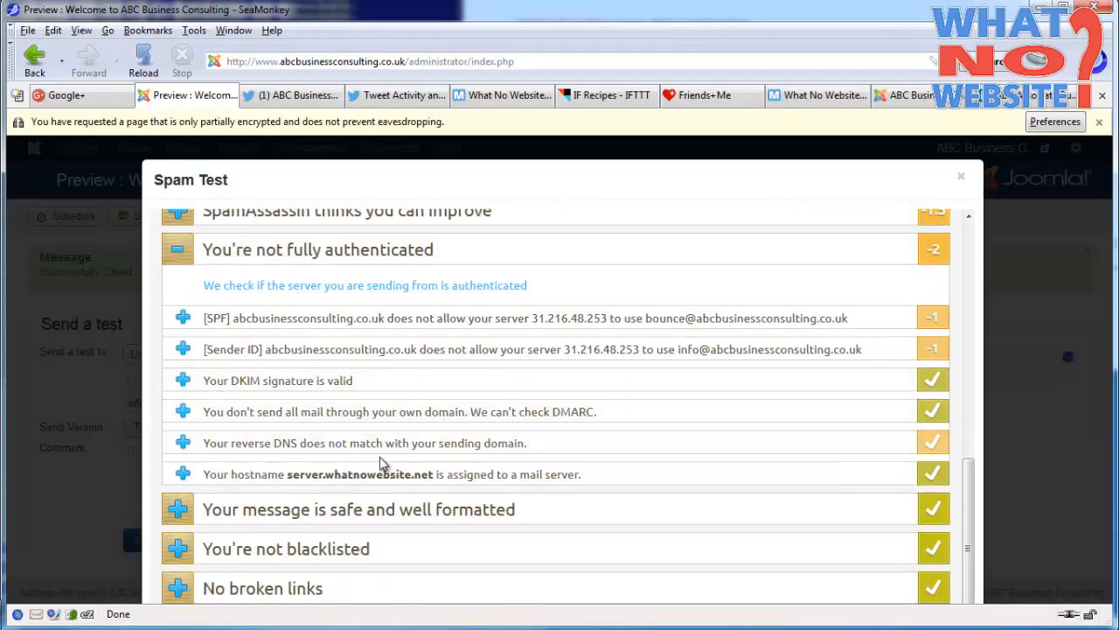
pyautogui.moveTo(203, 448); pyautogui.dragTo(577, 453)
pyautogui.click(179, 215)
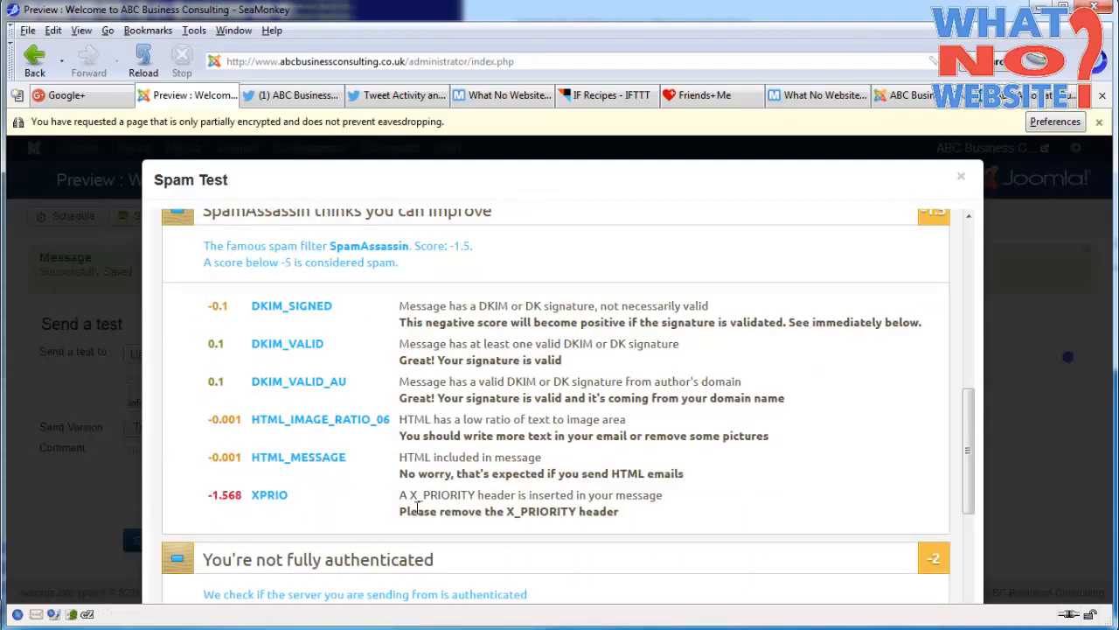
pyautogui.moveTo(620, 512); pyautogui.dragTo(469, 513)
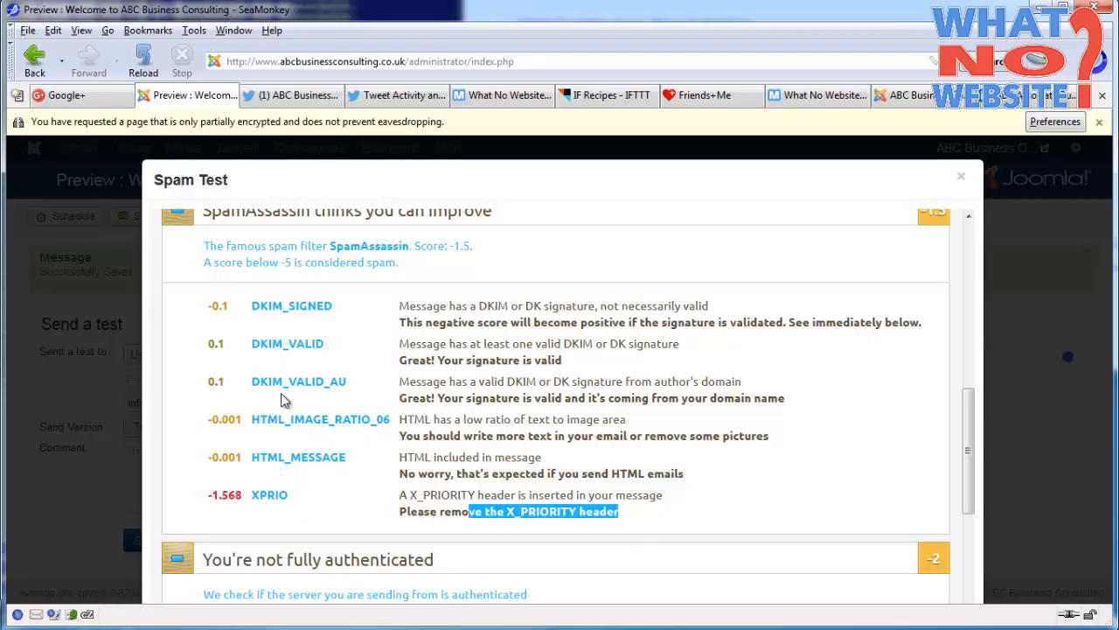
pyautogui.click(179, 216)
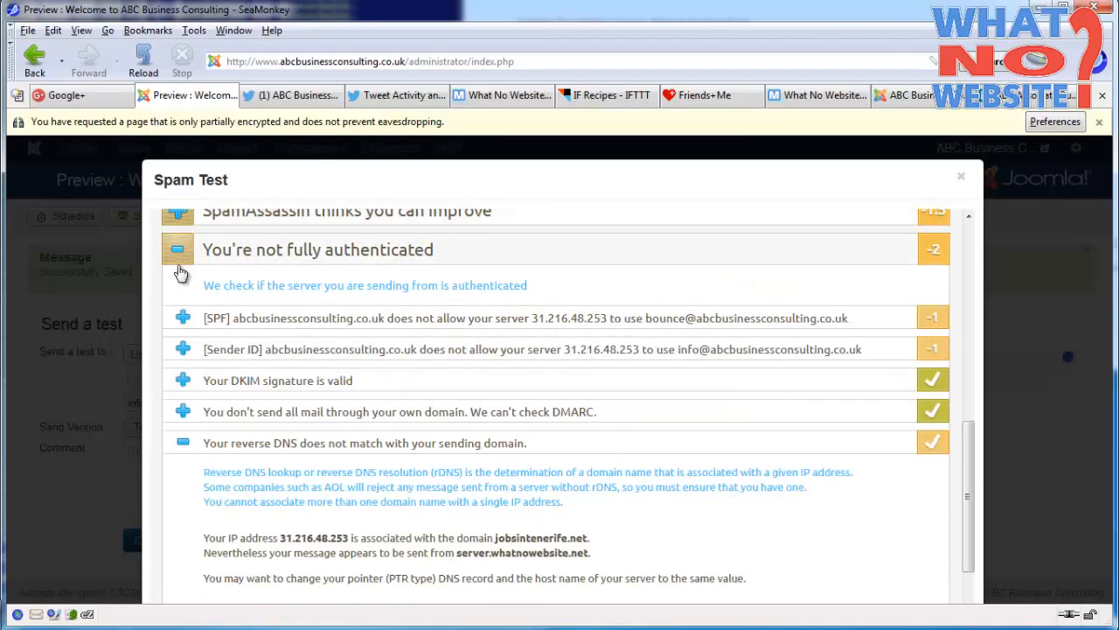
pyautogui.click(180, 271)
pyautogui.scroll(8, 958, 333)
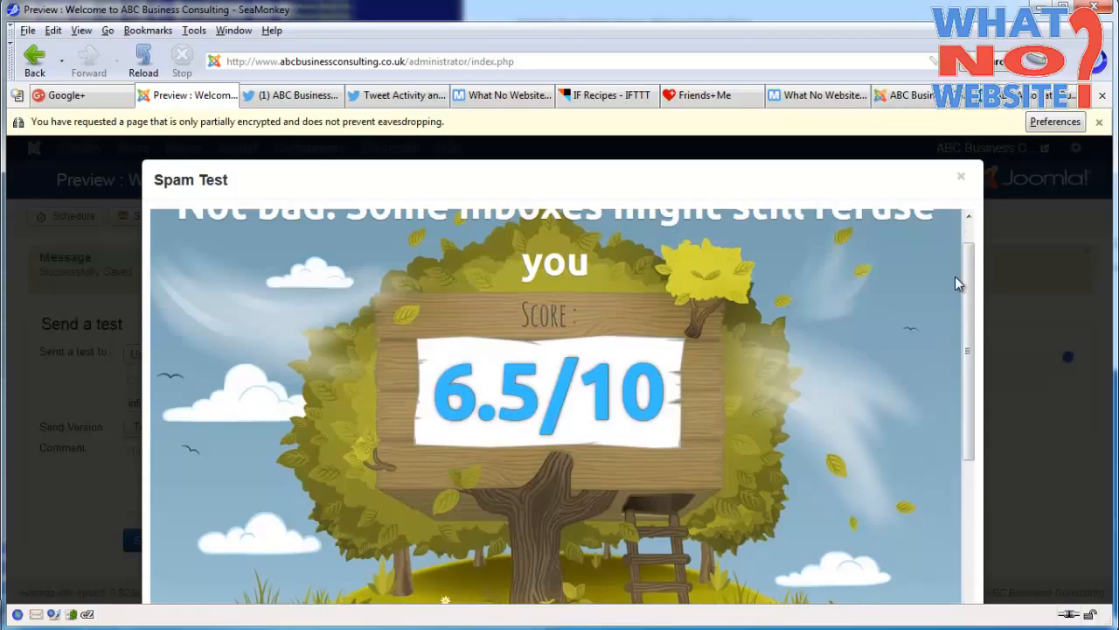
pyautogui.scroll(1, 955, 278)
pyautogui.moveTo(971, 314); pyautogui.dragTo(966, 262)
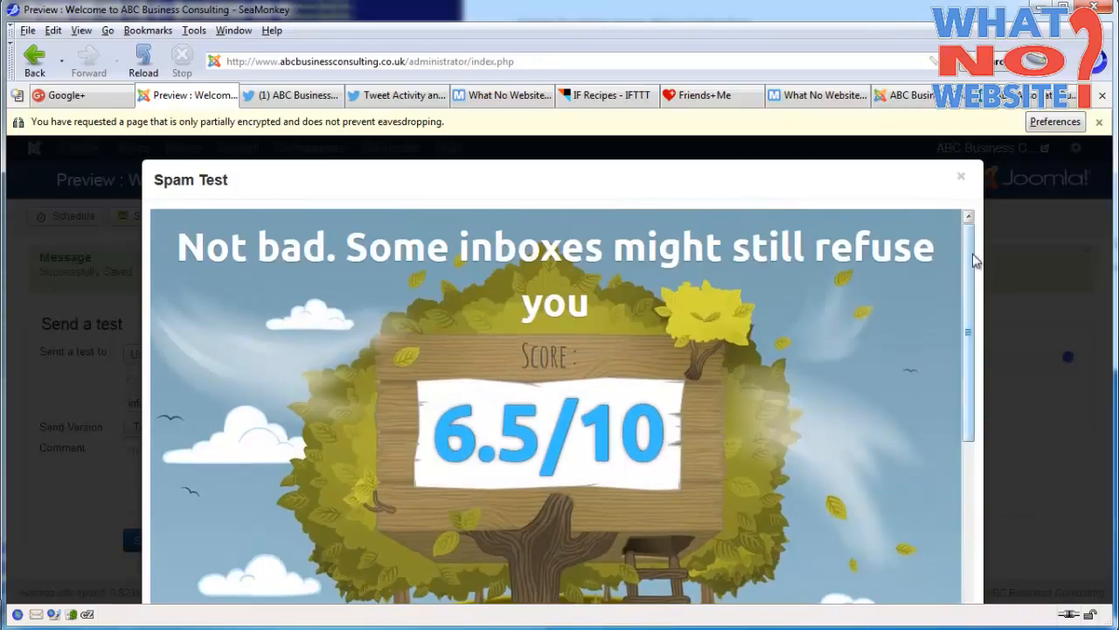
pyautogui.click(963, 182)
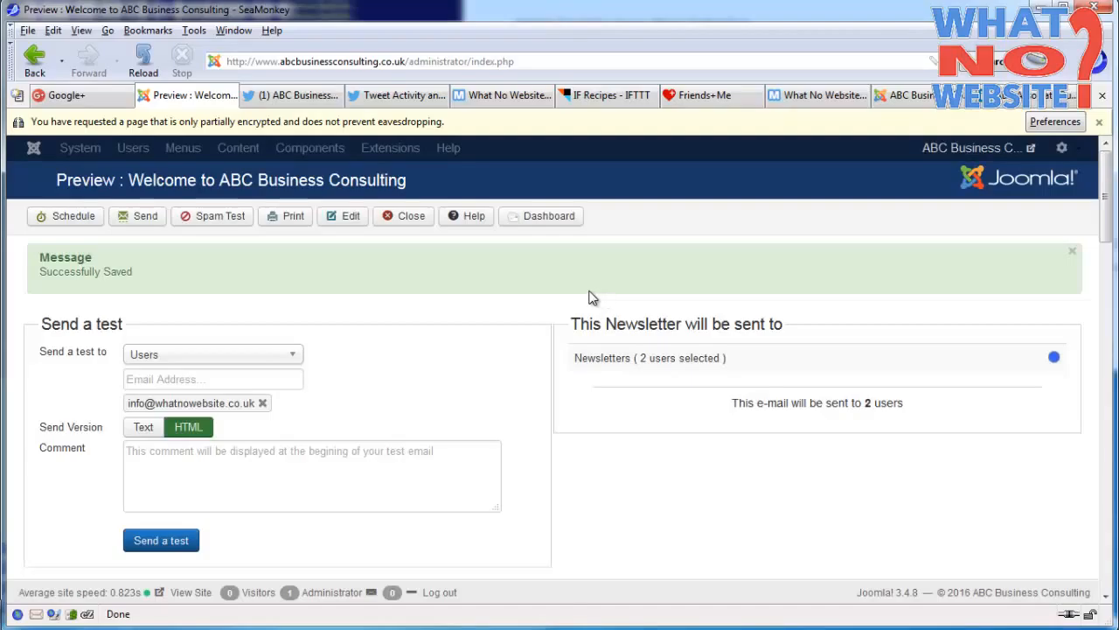
# - Check the newsletter's HTML preview and the number of users it will be sent to
pyautogui.scroll(-5, 580, 301)
pyautogui.scroll(-10, 809, 341)
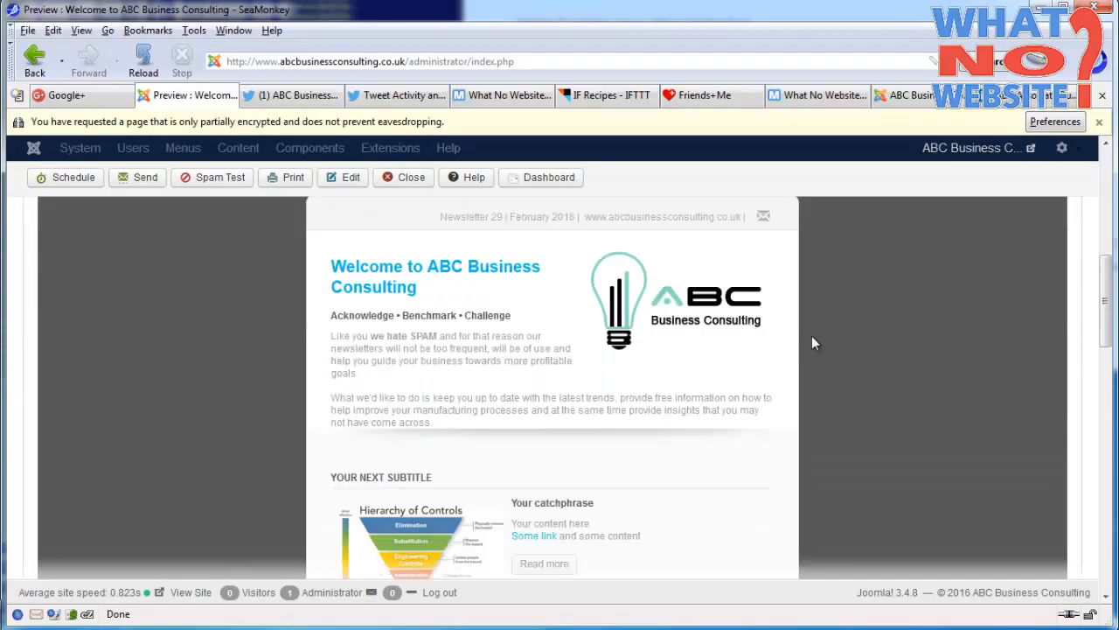
pyautogui.scroll(10, 813, 344)
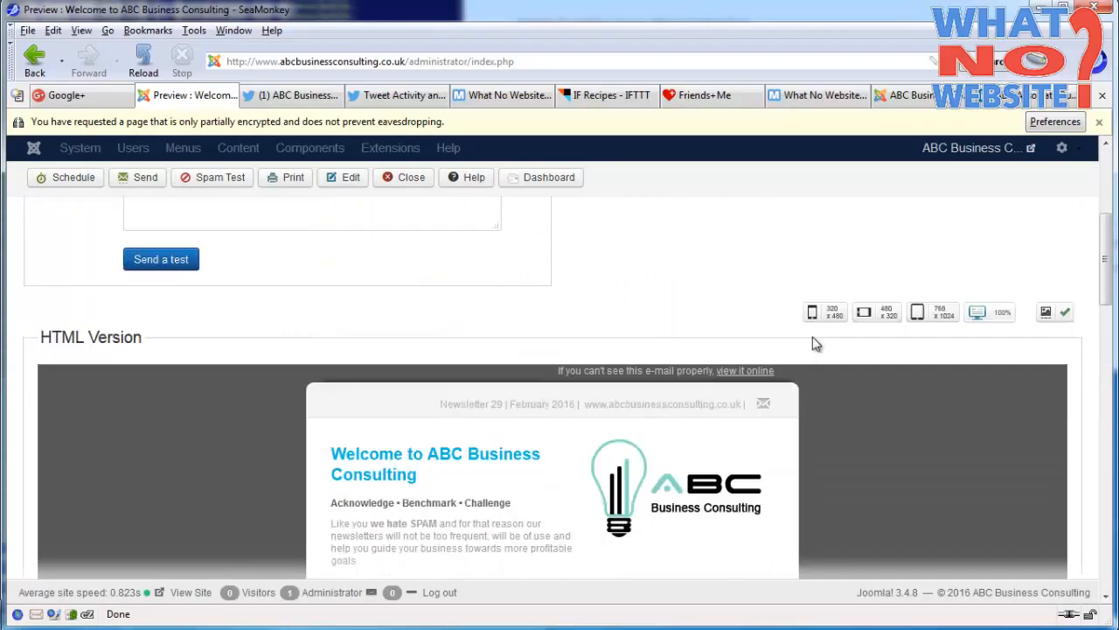
pyautogui.scroll(5, 809, 343)
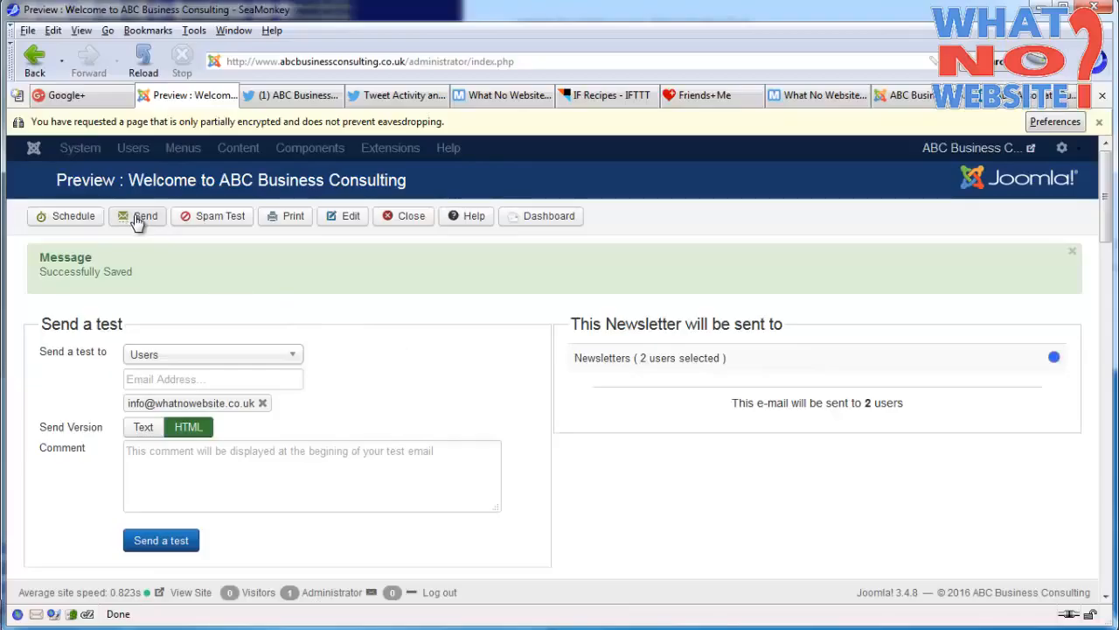
pyautogui.moveTo(907, 407); pyautogui.dragTo(678, 412)
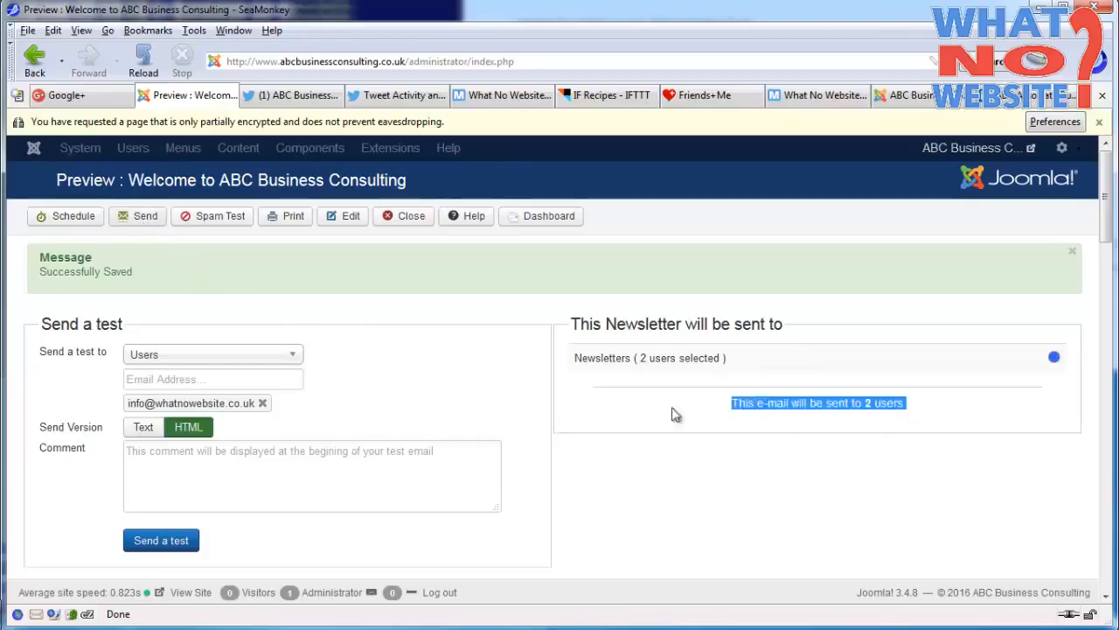